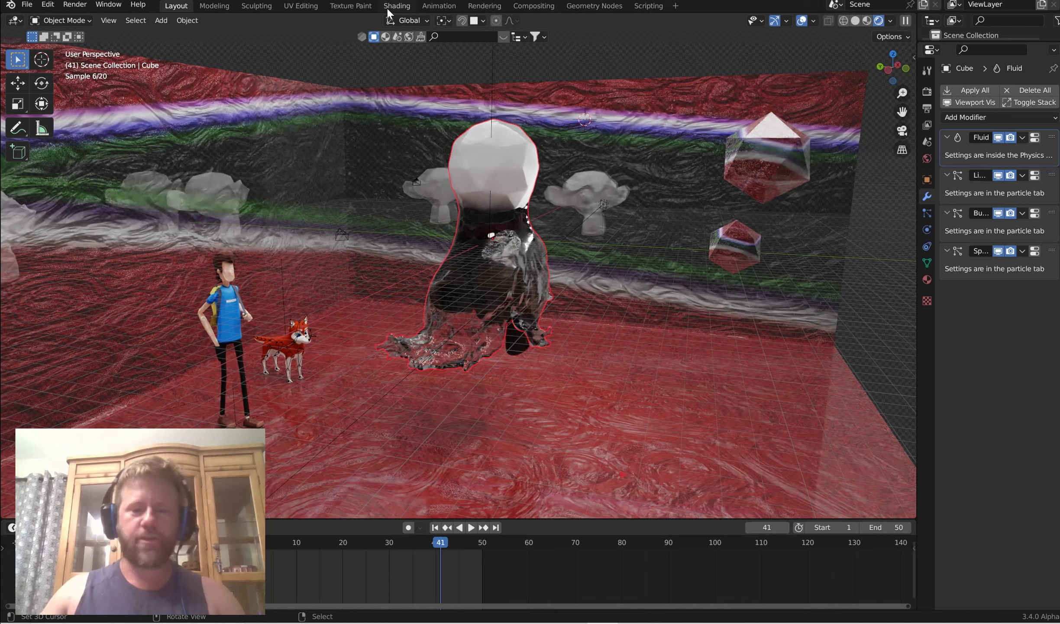
Step: Show the backdrop plane's material nodes in the Shading workspace, with the viewport set to rendered shading
left_click(388, 6)
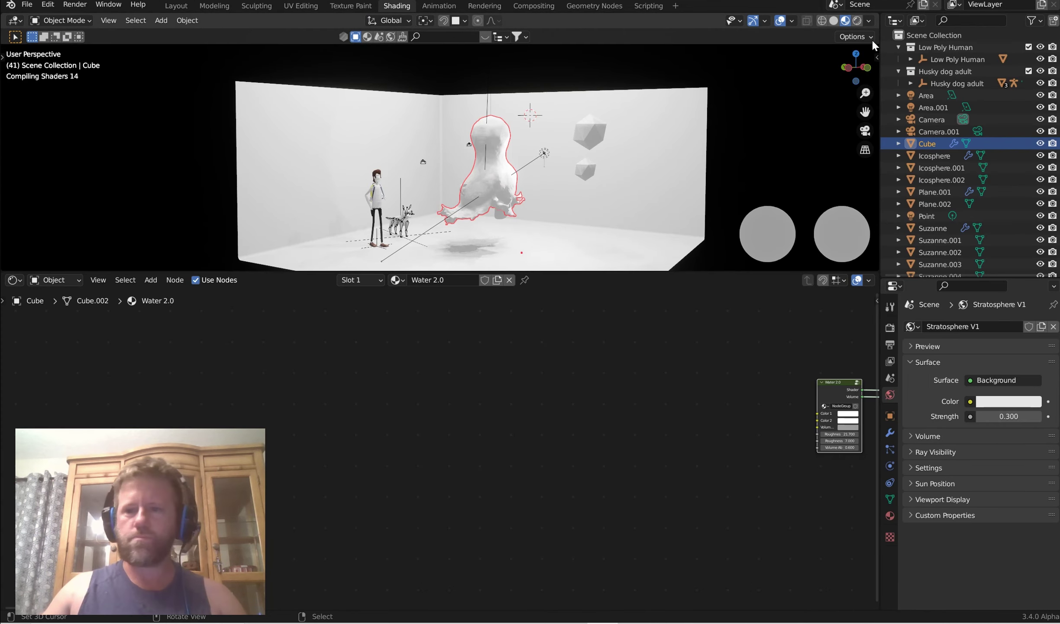
left_click(857, 20)
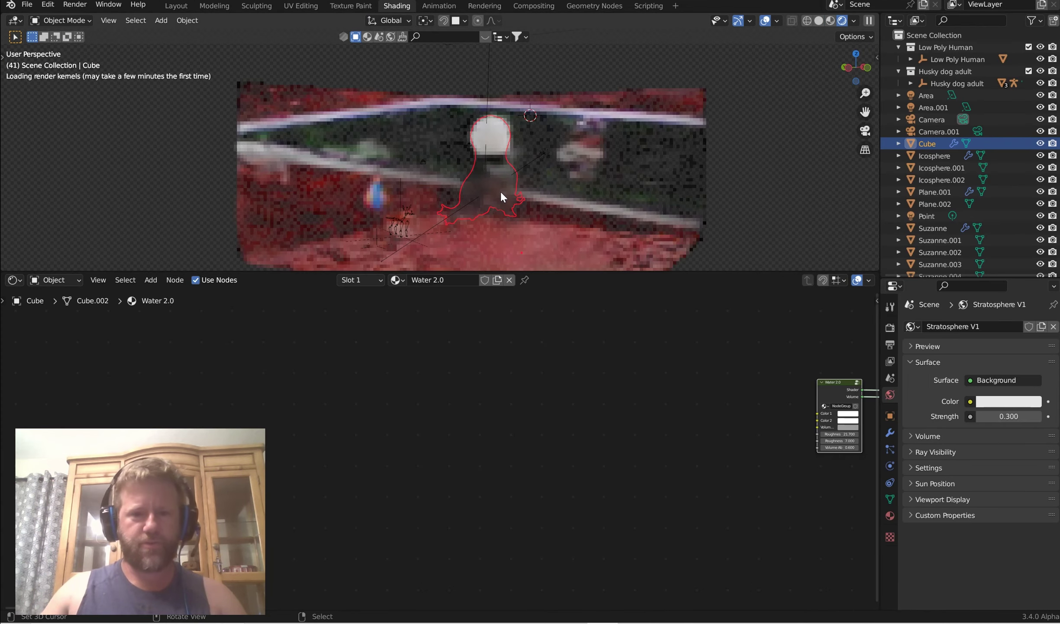
right_click(651, 171)
middle_click_drag(486, 434, 529, 406)
scroll(528, 409, "down", 3)
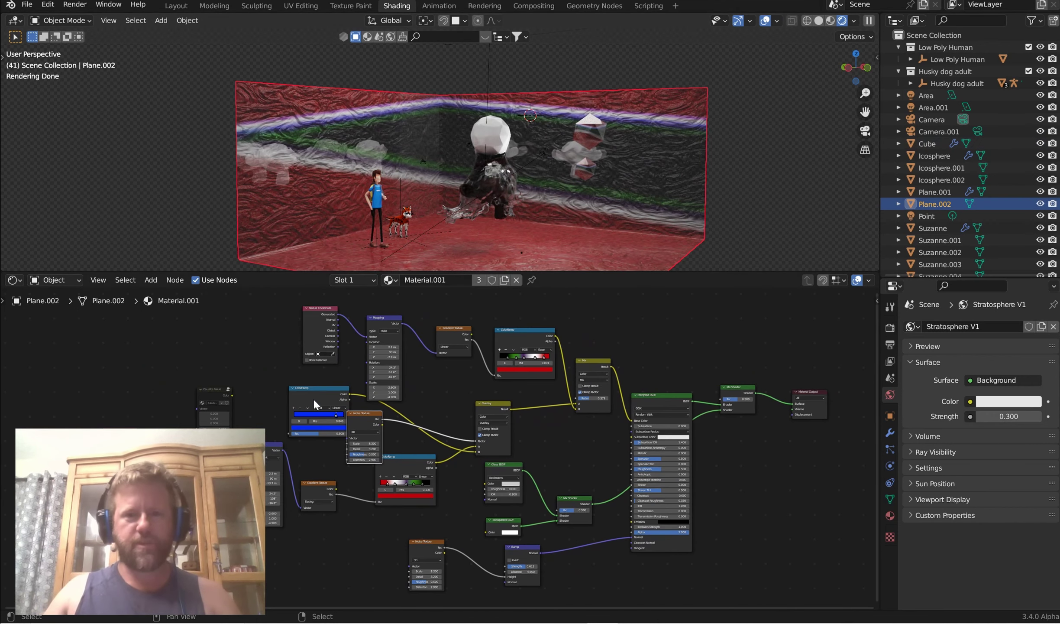
Step: Examine the Mapping, Gradient Texture, ColorRamp and Mix nodes that feed the backdrop material's base color
scroll(561, 365, "up", 1)
scroll(563, 364, "up", 2)
middle_click_drag(570, 360, 383, 464)
scroll(464, 429, "up", 6)
middle_click_drag(461, 422, 780, 446)
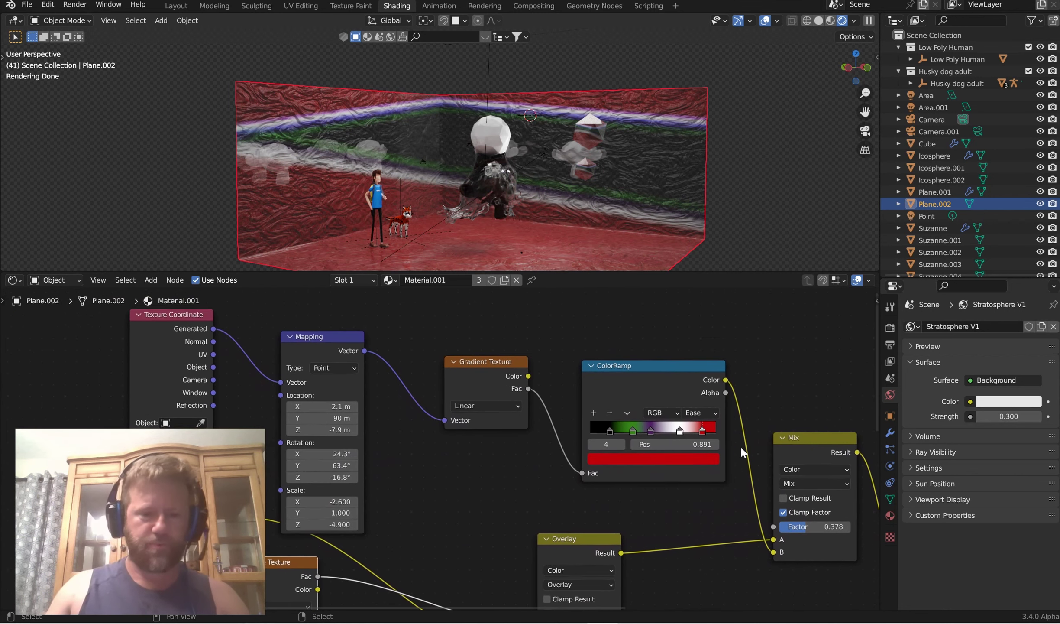
middle_click_drag(435, 385, 102, 265)
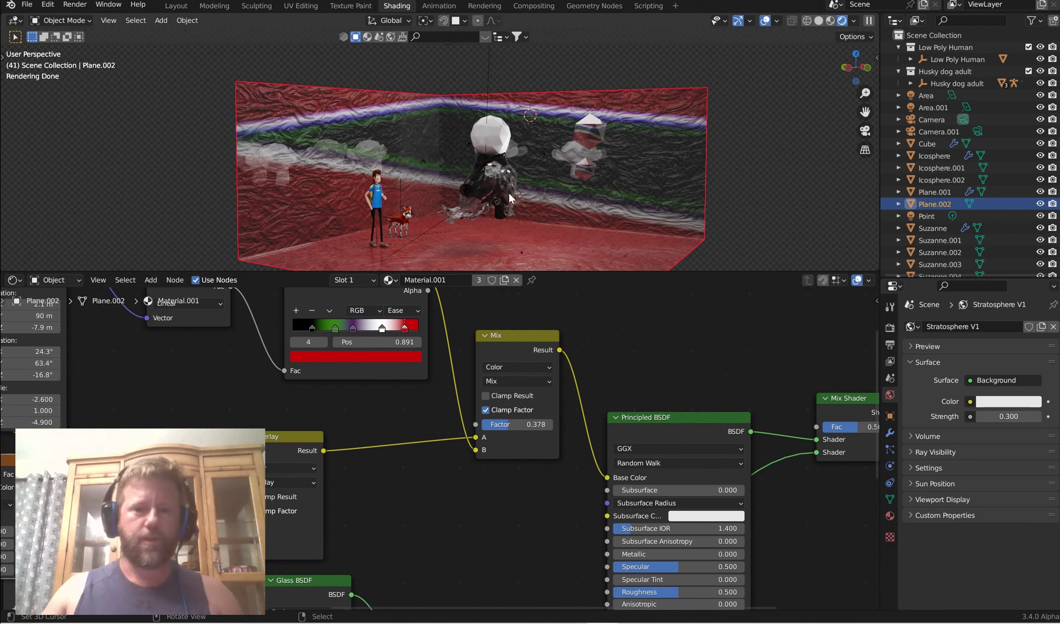
Step: Examine the rendered backdrop scene and its objects from several angles, including straight from above
middle_click_drag(476, 184, 489, 184)
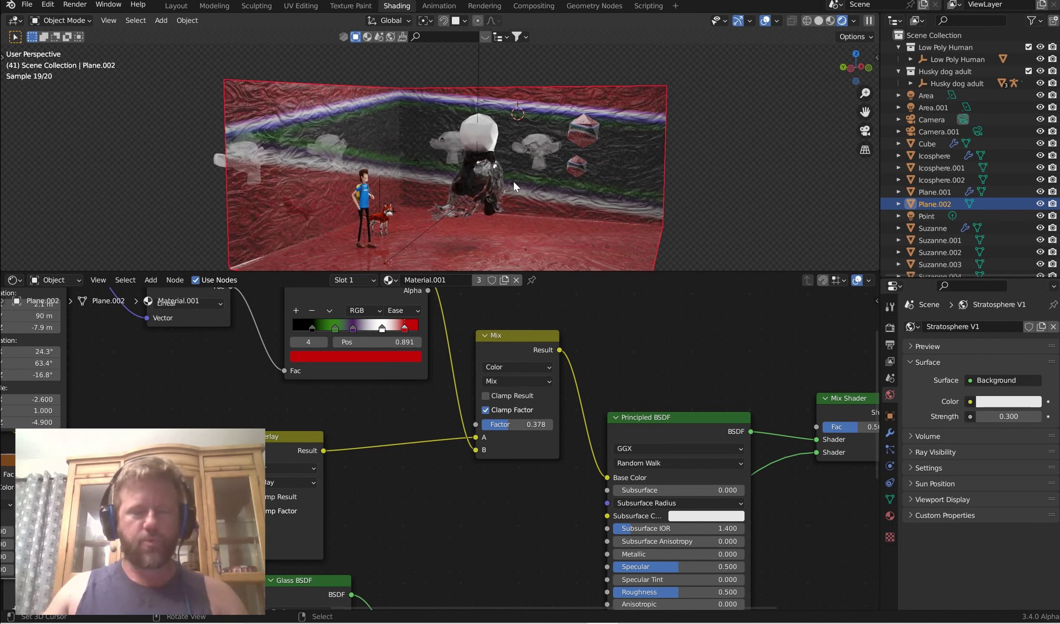
scroll(499, 169, "up", 5)
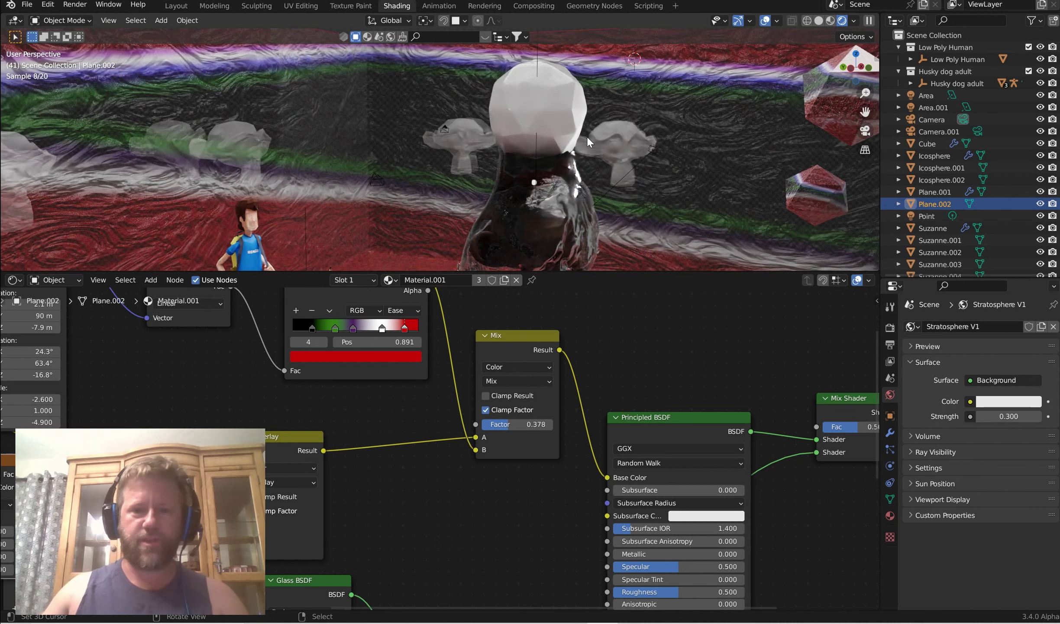
scroll(492, 139, "down", 4)
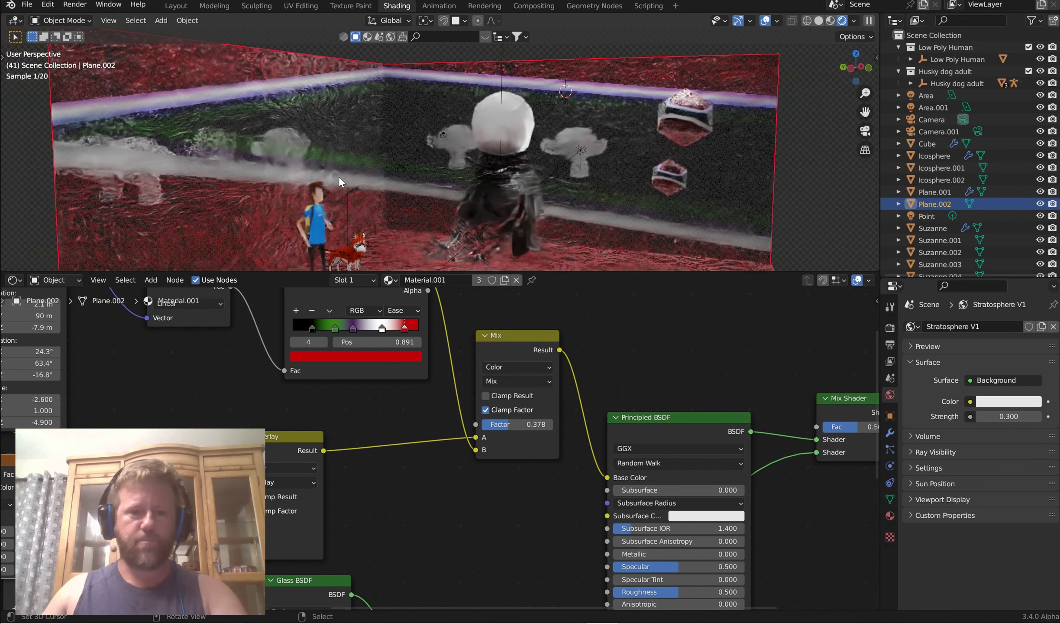
key("KP_7")
scroll(516, 125, "down", 3)
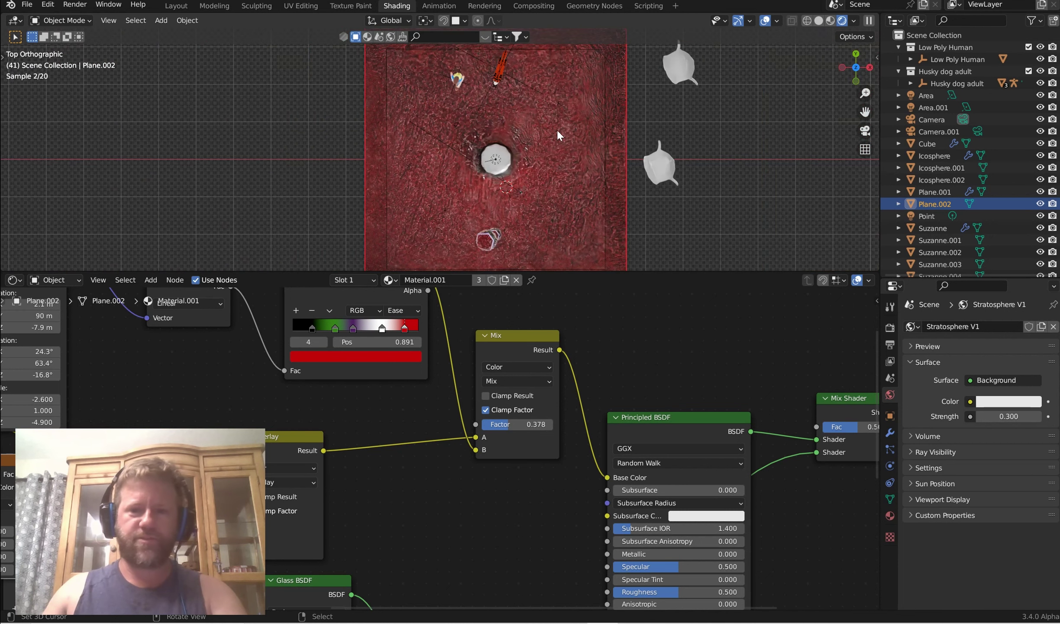
middle_click_drag(606, 165, 582, 144)
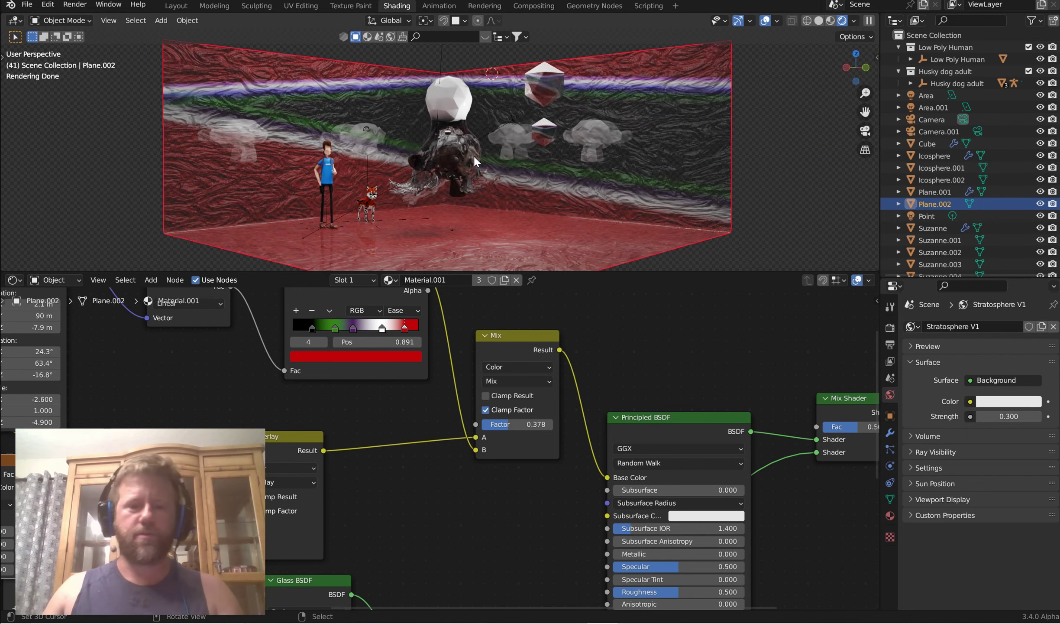
middle_click_drag(474, 155, 502, 160)
Step: Examine the Overlay branch of the backdrop material with its Noise Texture, second Gradient Texture and ColorRamp nodes
scroll(557, 513, "down", 8)
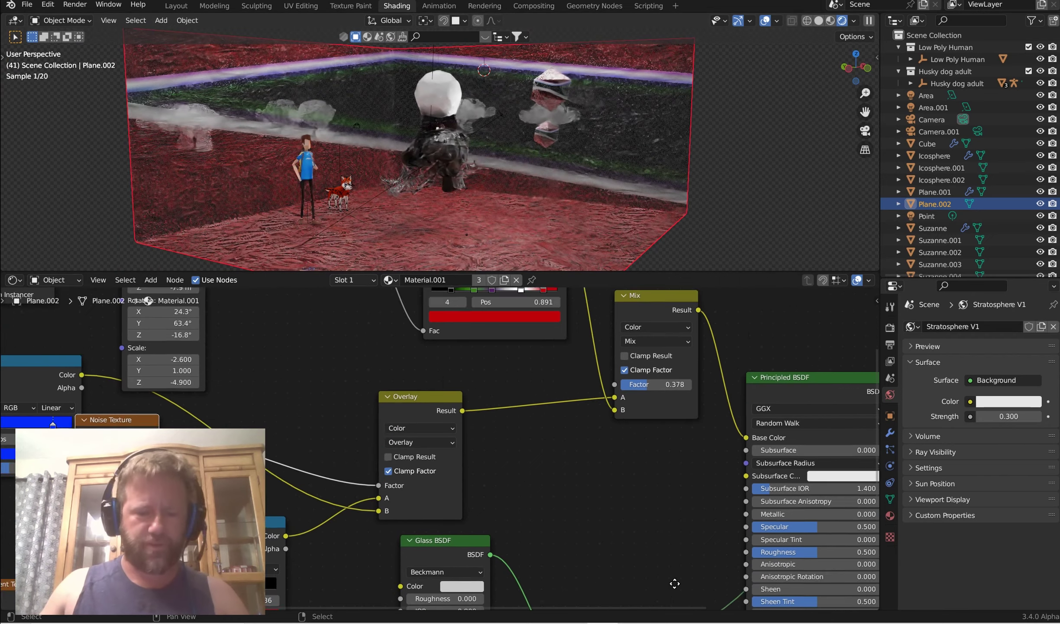
middle_click_drag(557, 514, 784, 424)
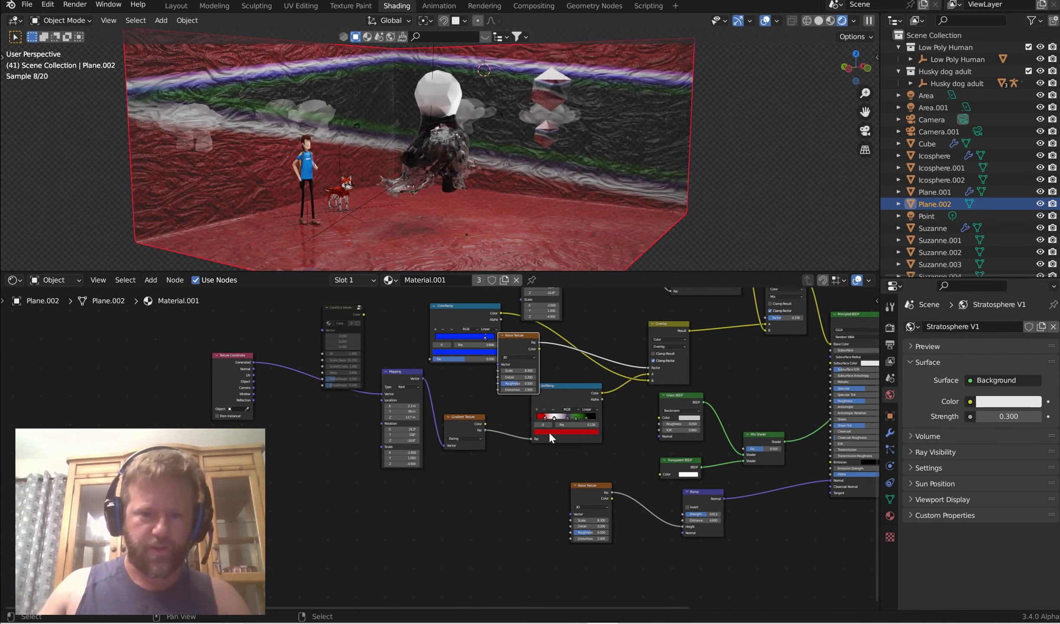
scroll(468, 405, "up", 6)
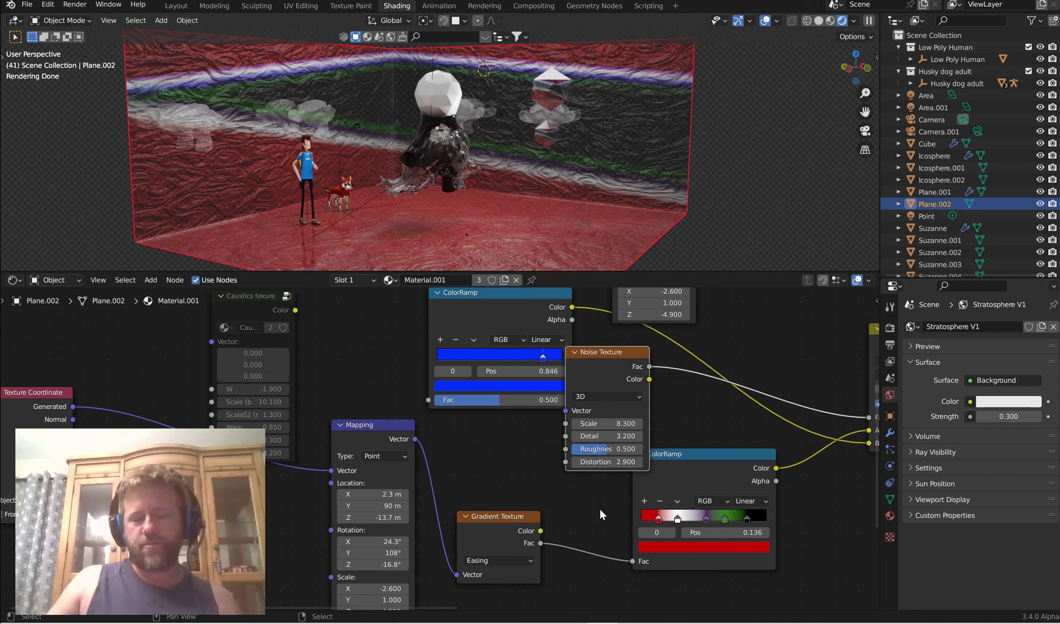
left_click_drag(415, 439, 433, 434)
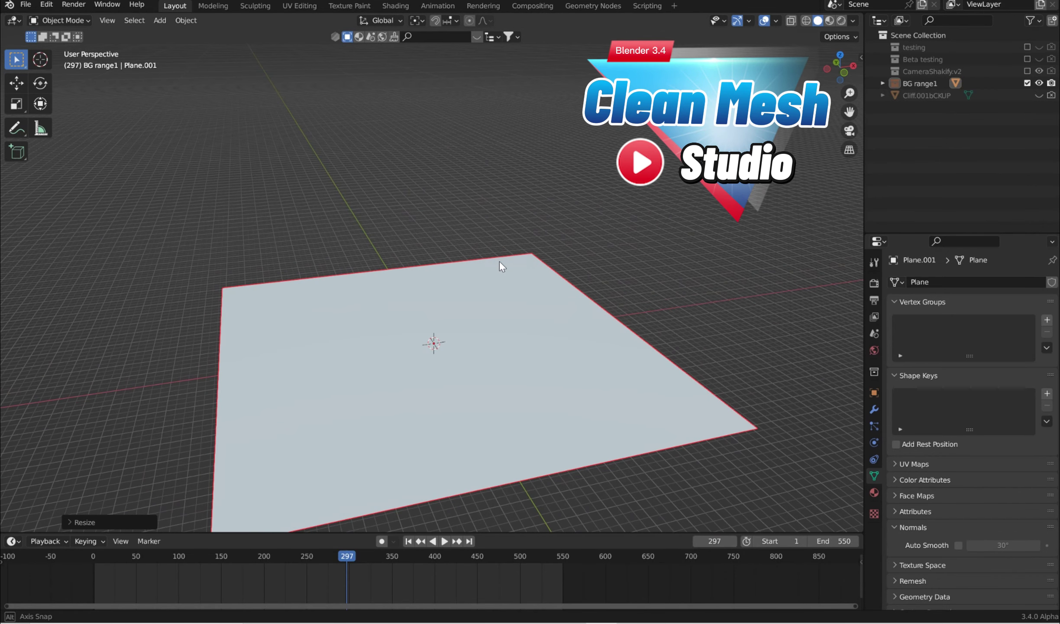
middle_click_drag(495, 266, 471, 293)
key("KP_1")
key("KP_1")
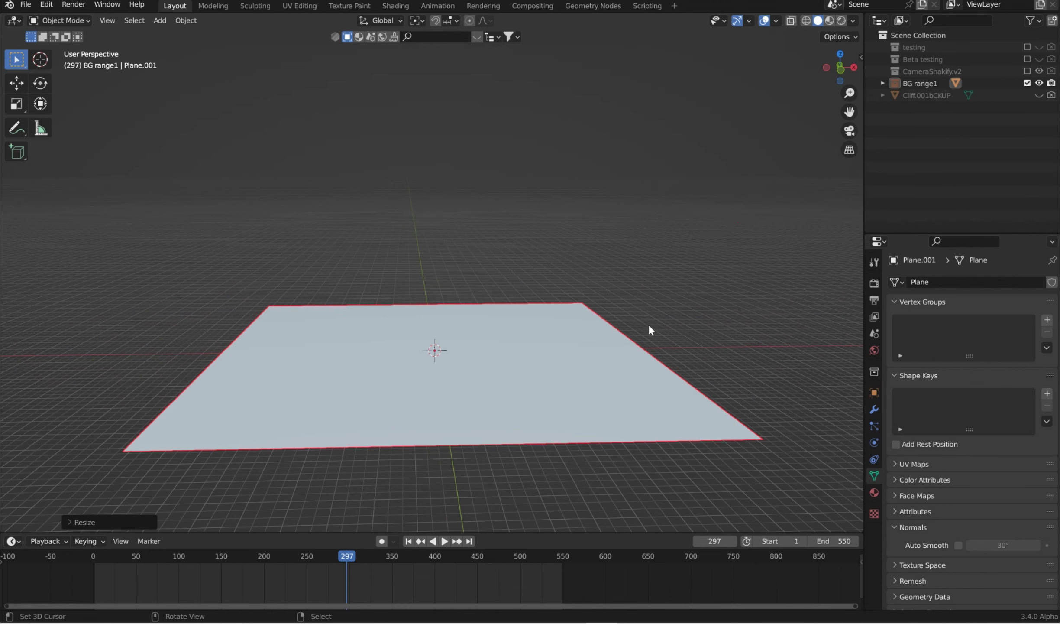
middle_click_drag(649, 329, 464, 344)
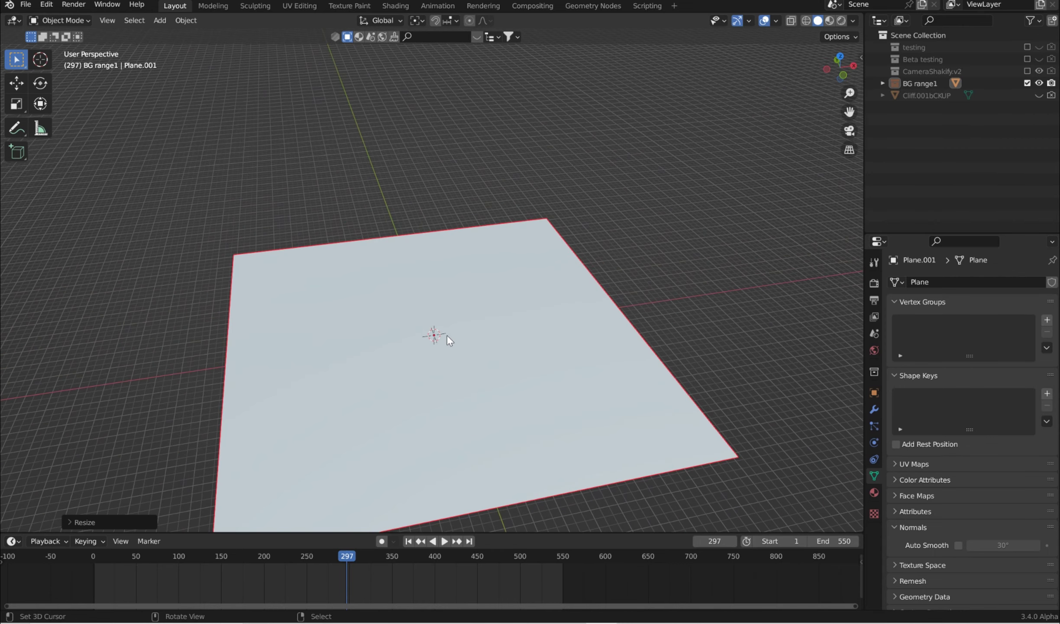
Step: Enter Edit Mode on the plane and enable the Screencast Keys display
key("Tab")
key("n")
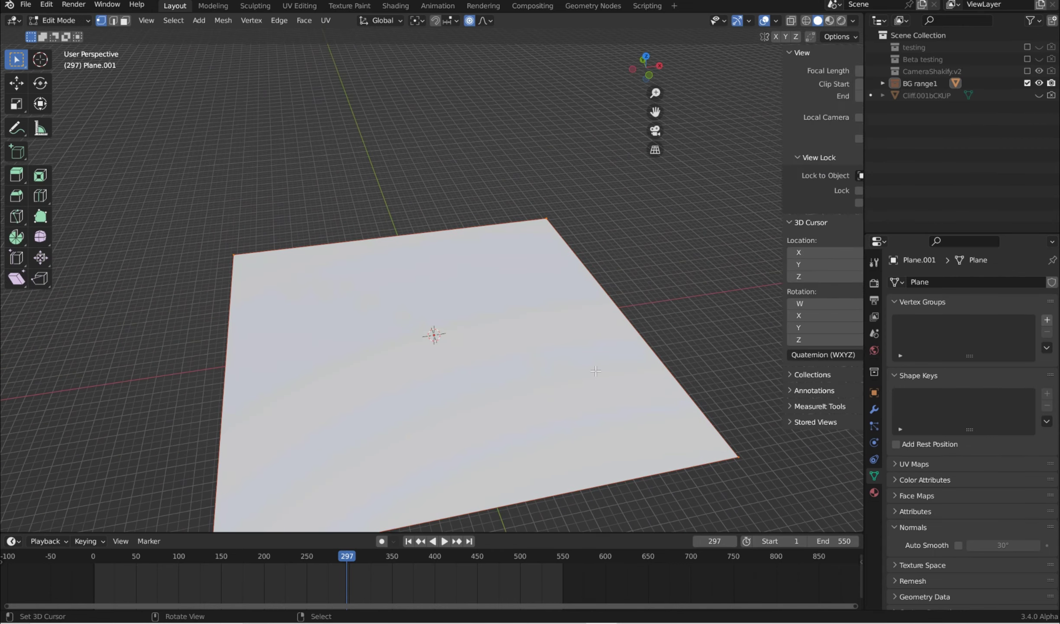
left_click(856, 381)
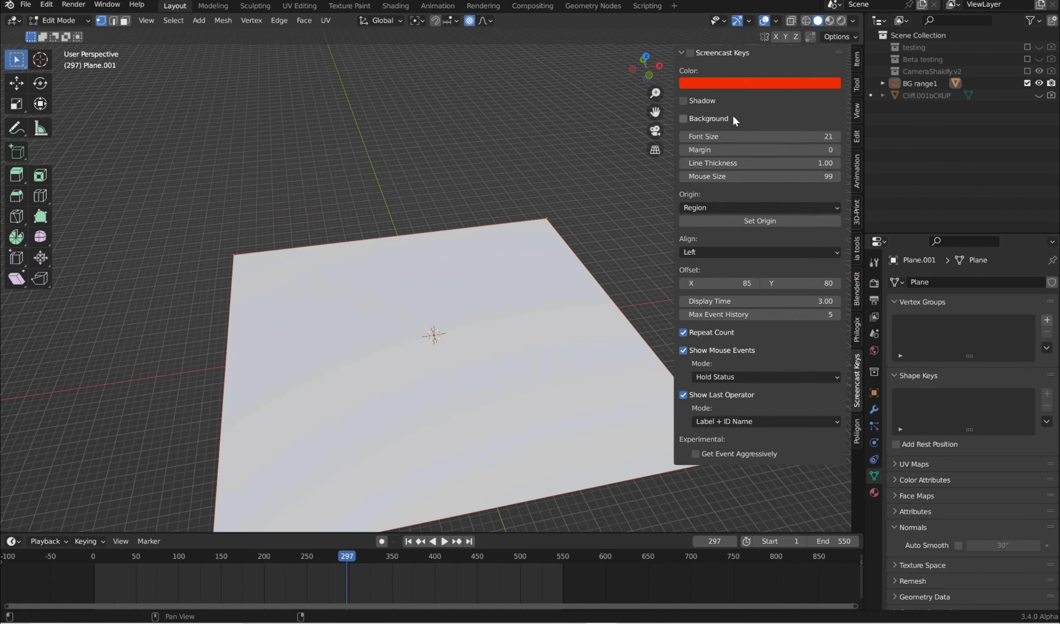
left_click(690, 53)
key("n")
Step: Set the Screencast Keys font size to 17 and the mouse size to 56
middle_click_drag(533, 303, 520, 282)
key("n")
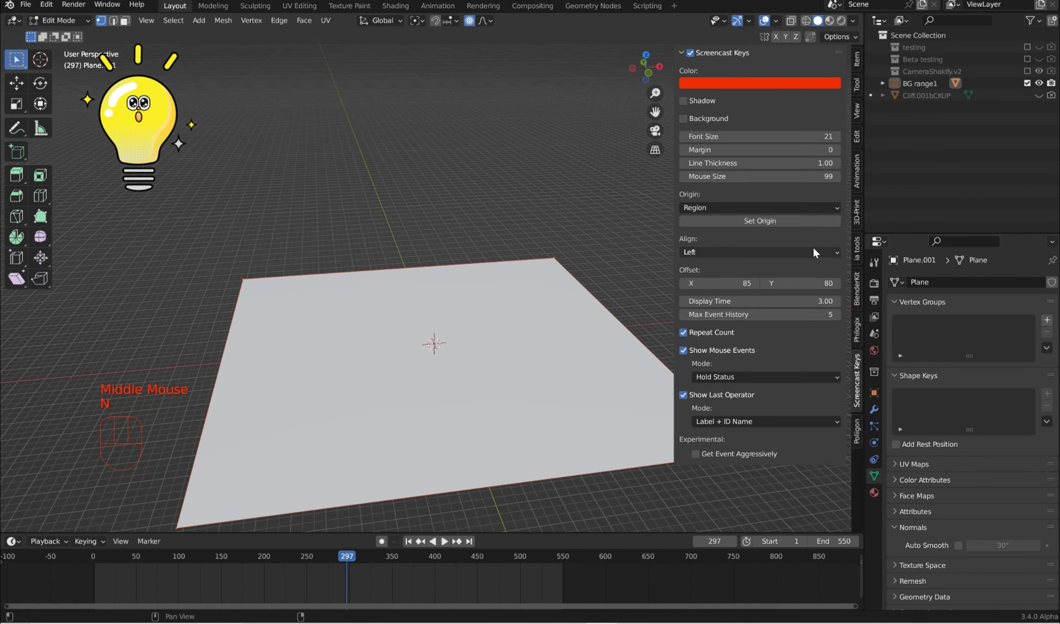
mouse_move(743, 136)
left_mouse_down()
mouse_move(711, 136)
mouse_move(733, 136)
left_mouse_up()
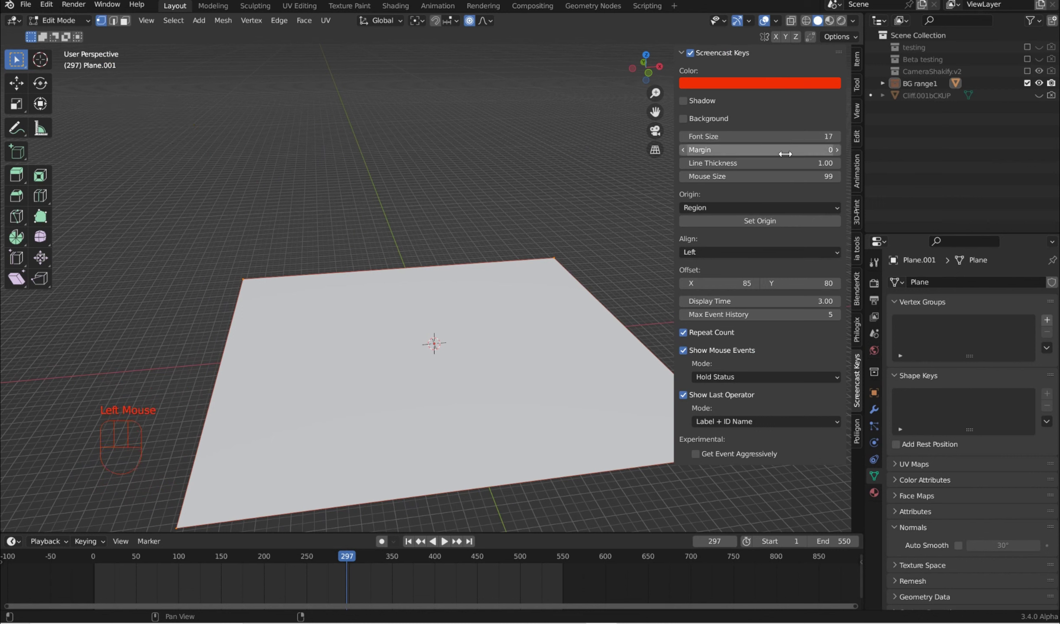
left_click_drag(786, 176, 784, 150)
right_click(549, 159)
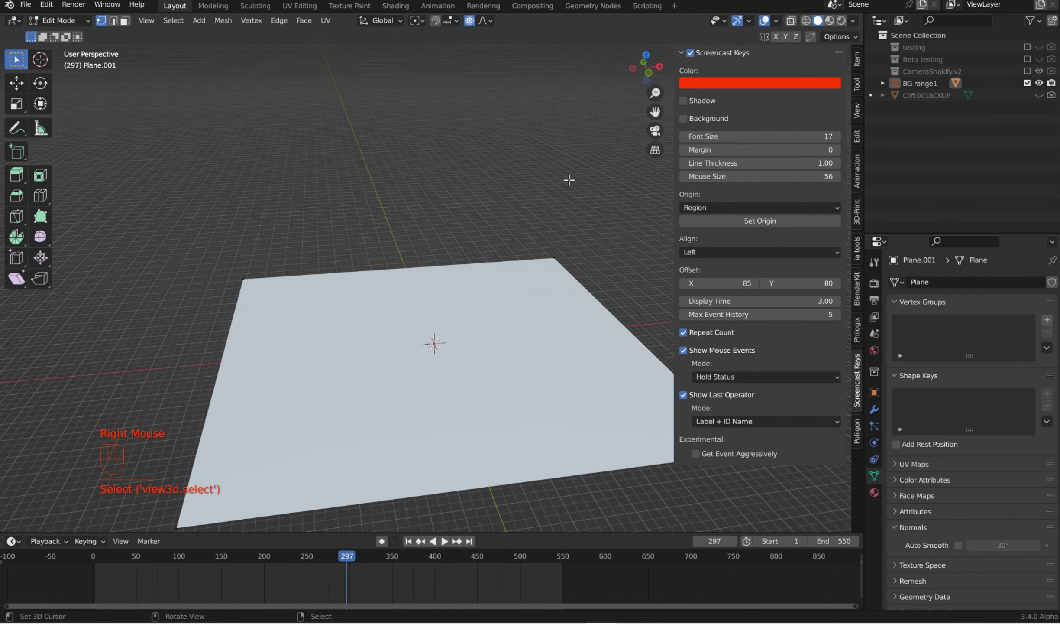
key("n")
Step: Switch the plane to edge selection and select its back edge together with both side edges
middle_click_drag(570, 180, 494, 278)
right_click(494, 277)
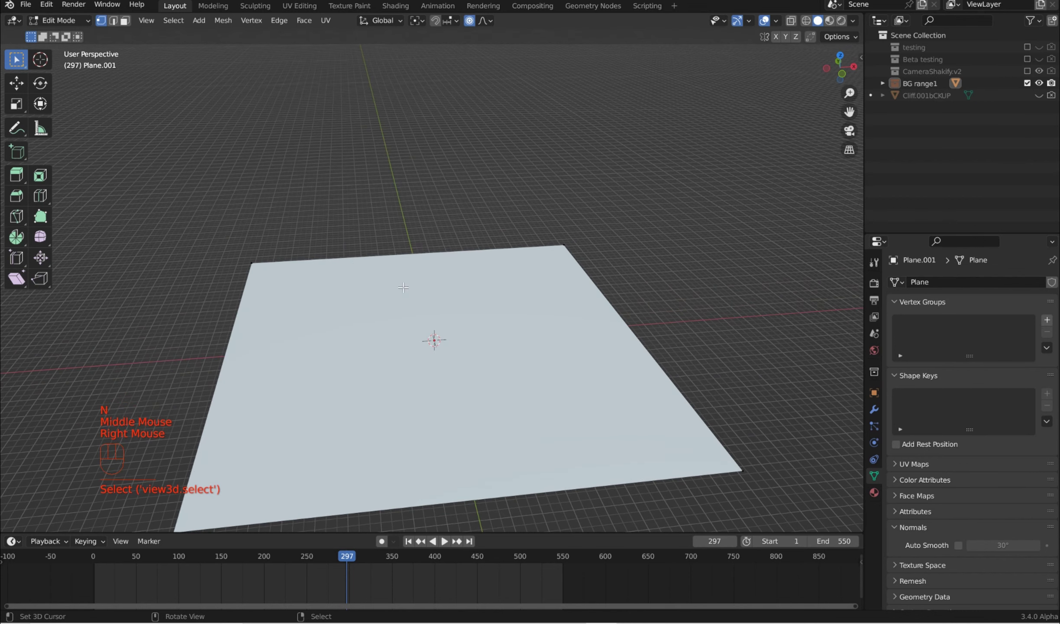
middle_click_drag(403, 287, 449, 236, "shift")
left_click(114, 21)
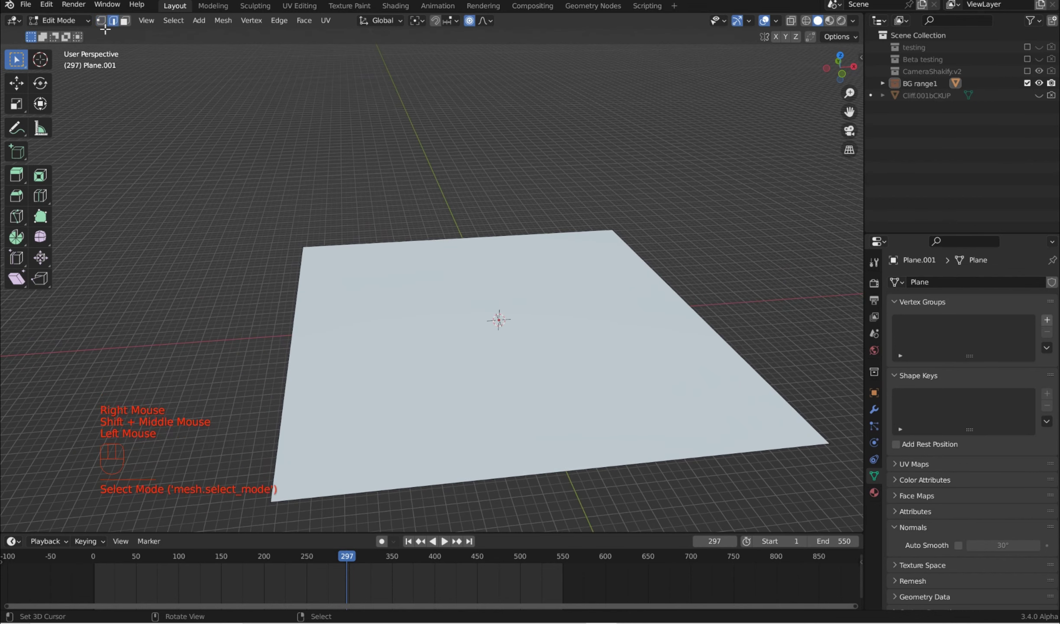
right_click(532, 231)
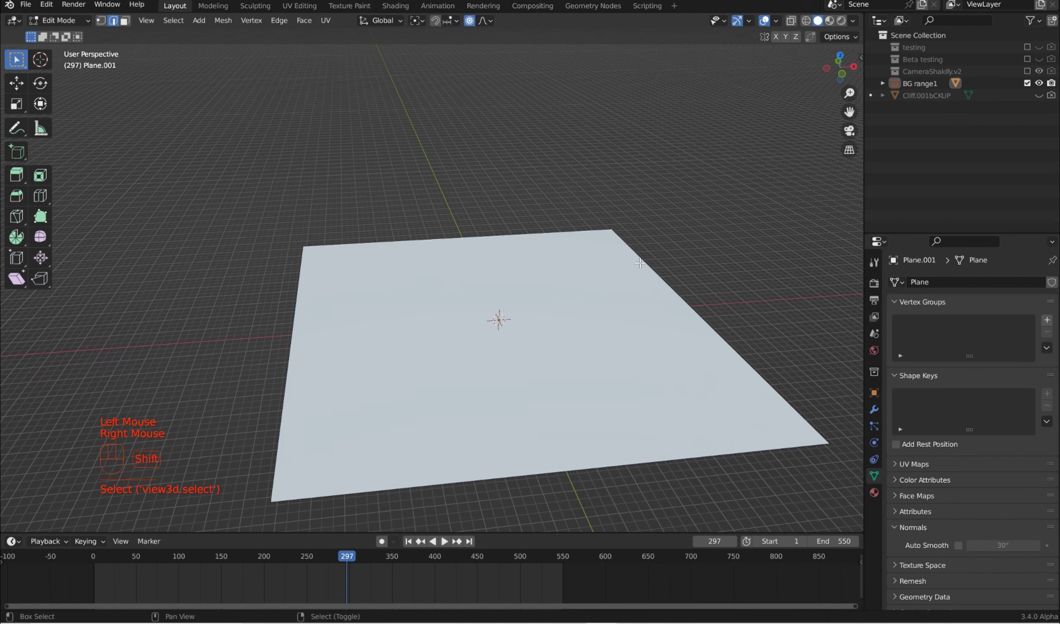
right_click(682, 305, "shift")
right_click(294, 317, "shift")
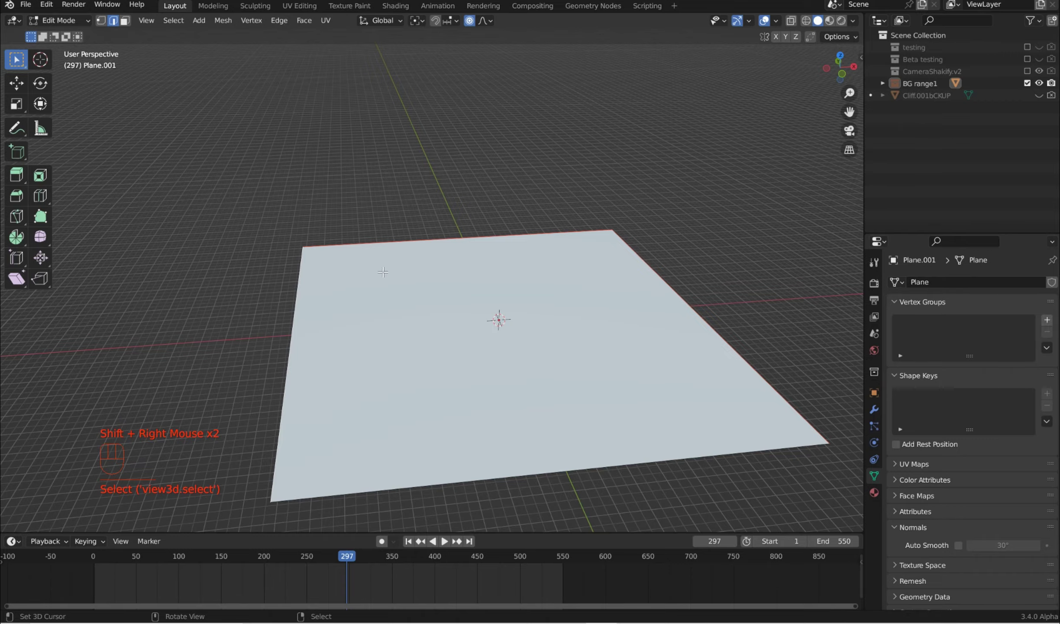
Step: Extrude the plane's back and side edges upward to form three walls around the floor
middle_click_drag(383, 272, 343, 352)
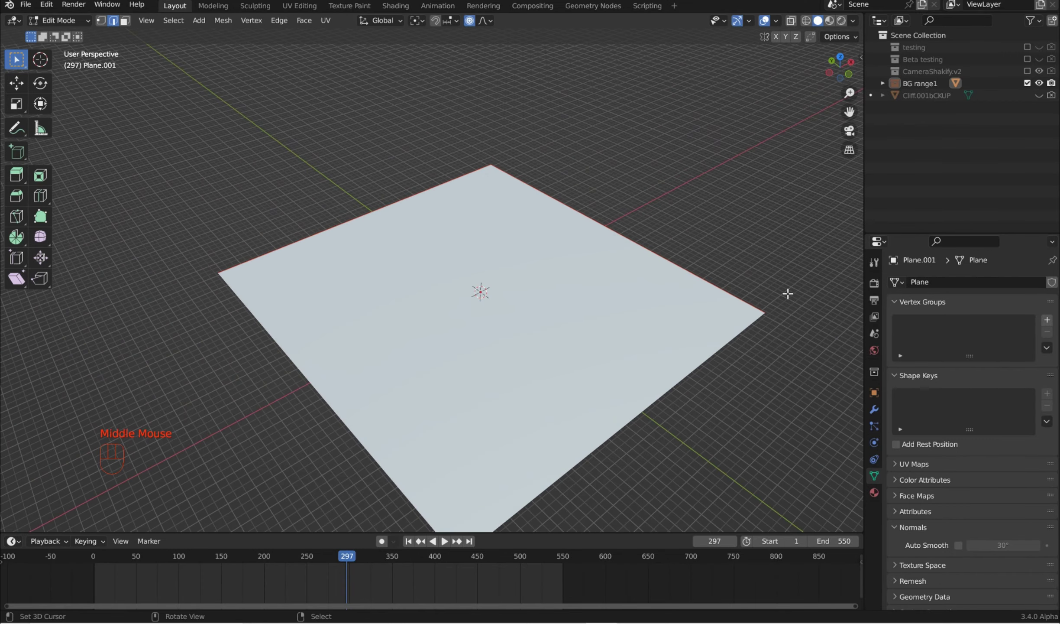
middle_click_drag(788, 293, 753, 277)
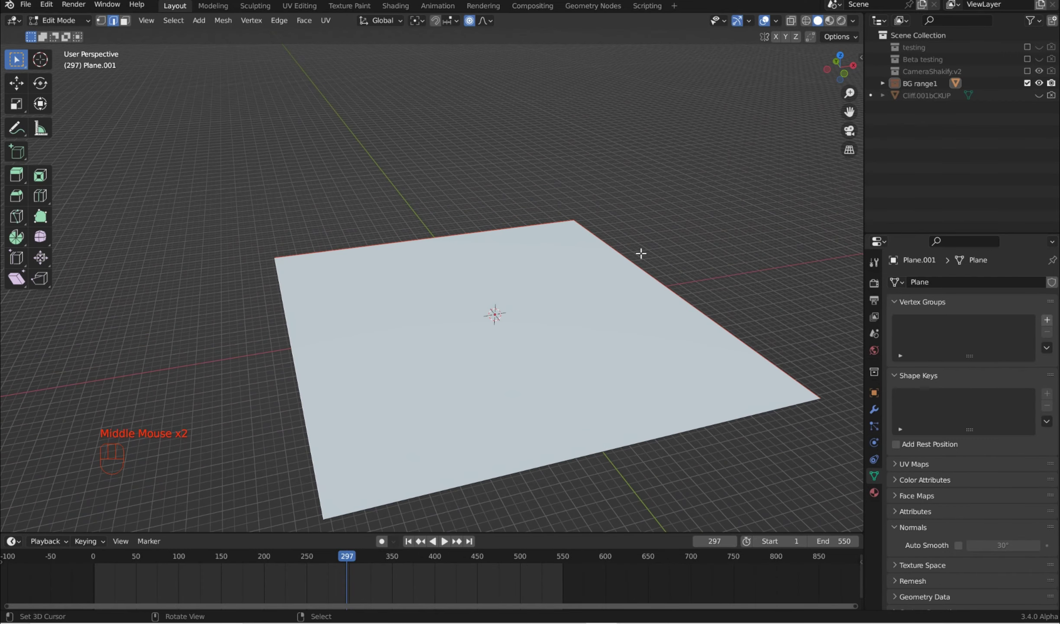
key("e")
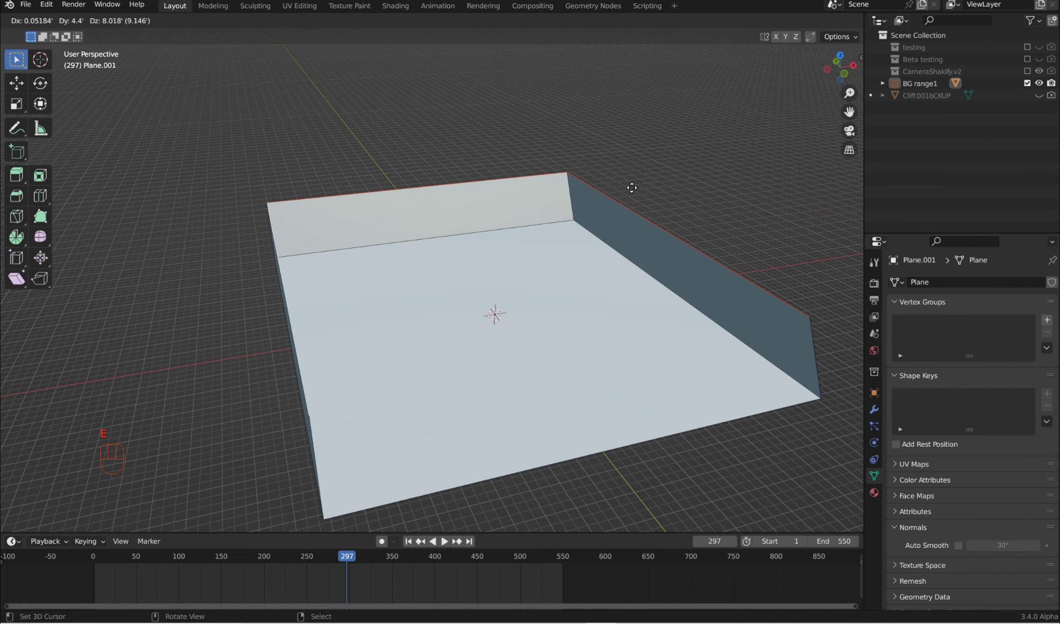
left_click(610, 37)
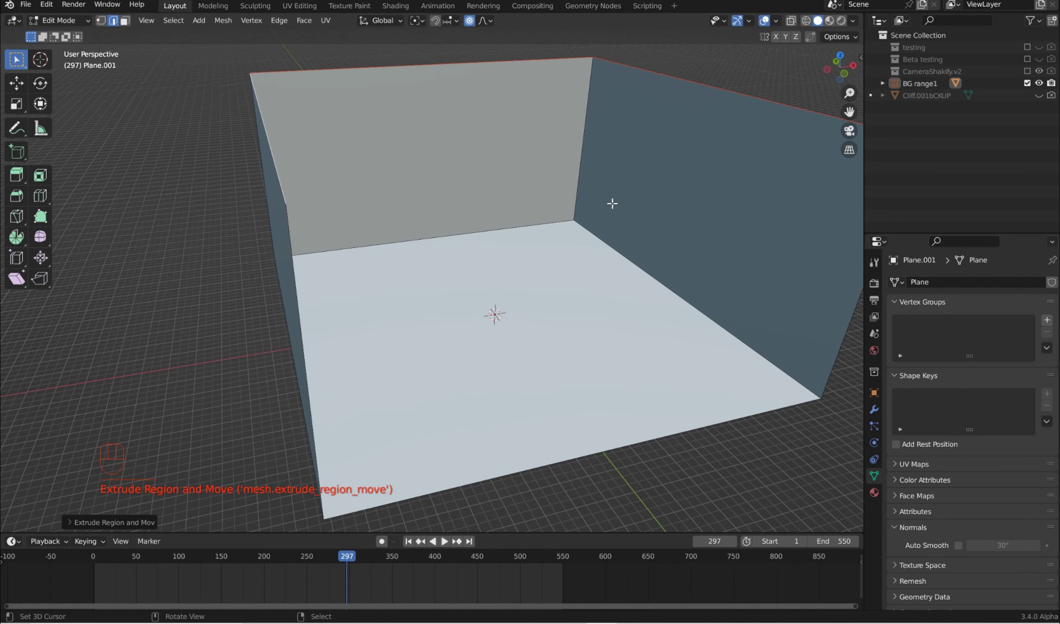
Step: Lower the upper edges of the three walls along the Z axis and return to Object Mode
middle_click_drag(579, 332, 540, 304)
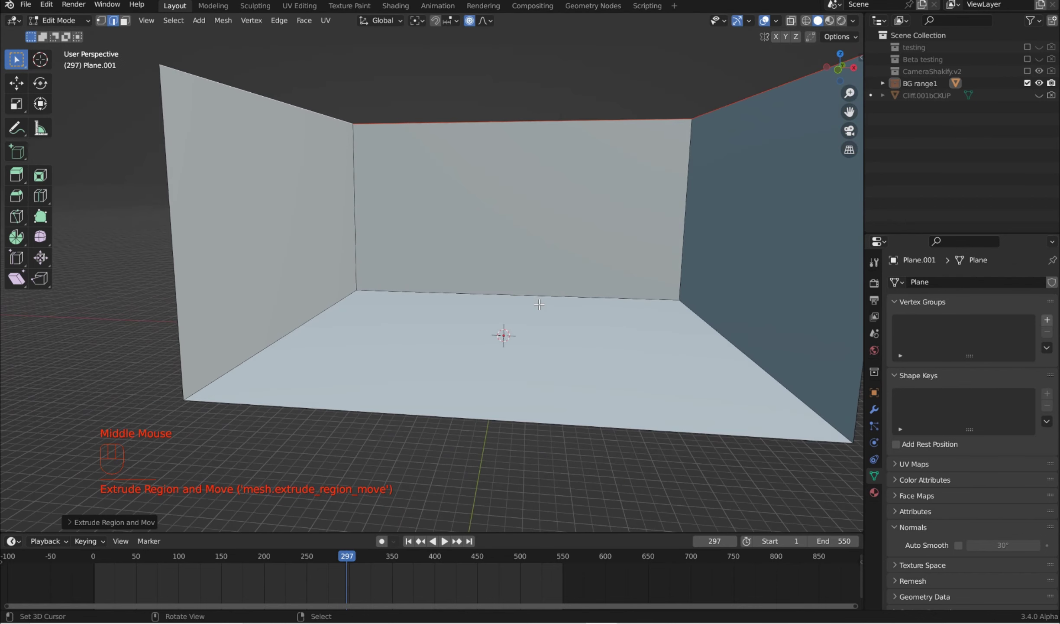
key("g")
key("z")
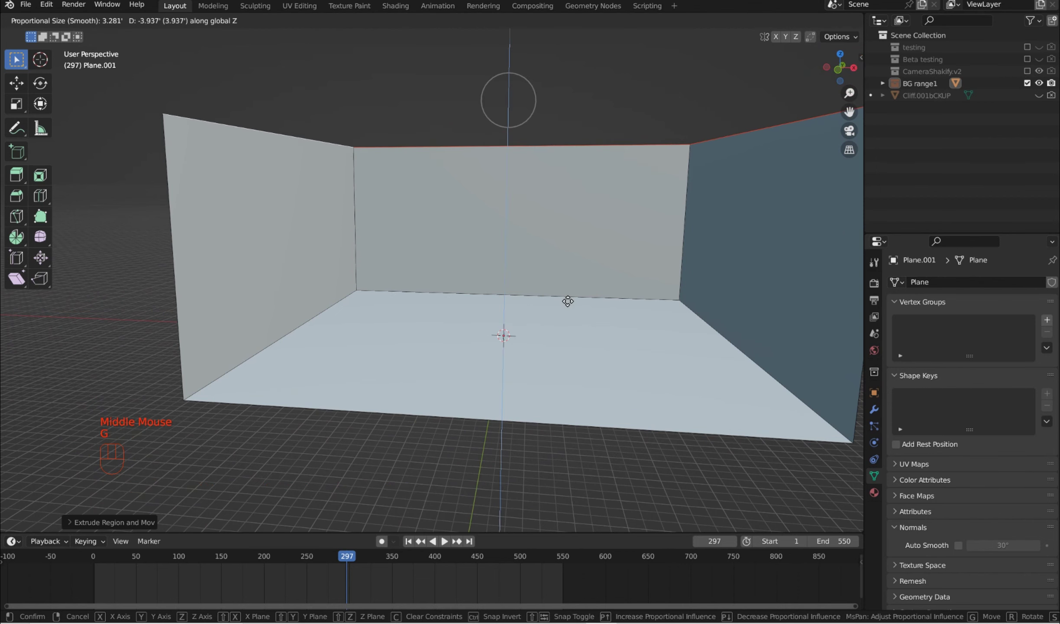
left_click(569, 309)
key("Tab")
Step: Add a Bevel modifier with 20 segments to the walled plane
middle_click_drag(575, 287, 777, 426)
left_click(874, 409)
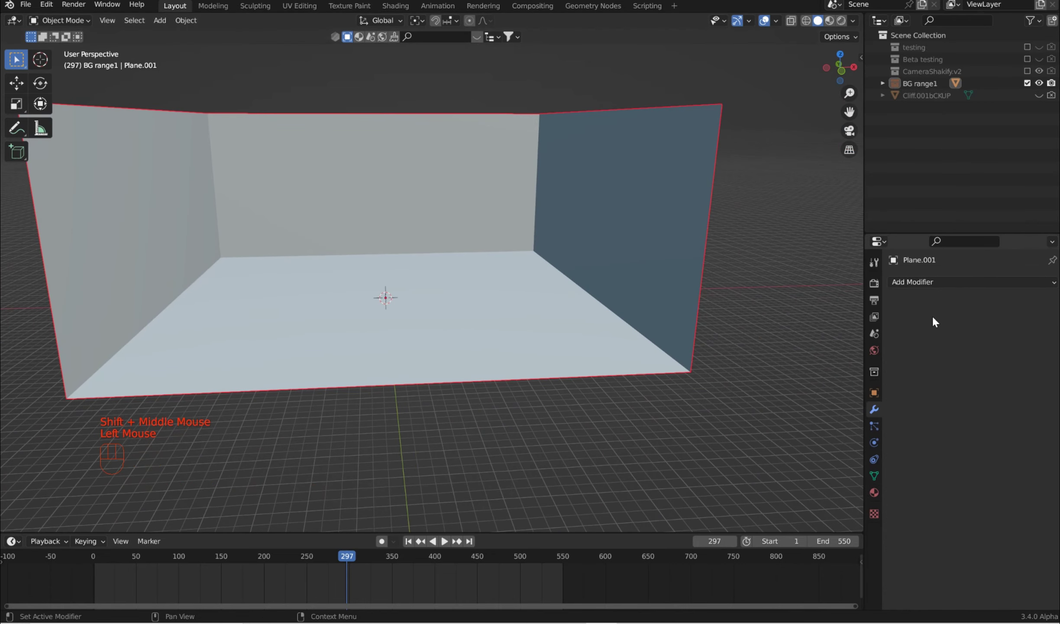
left_click(924, 281)
left_click(804, 331)
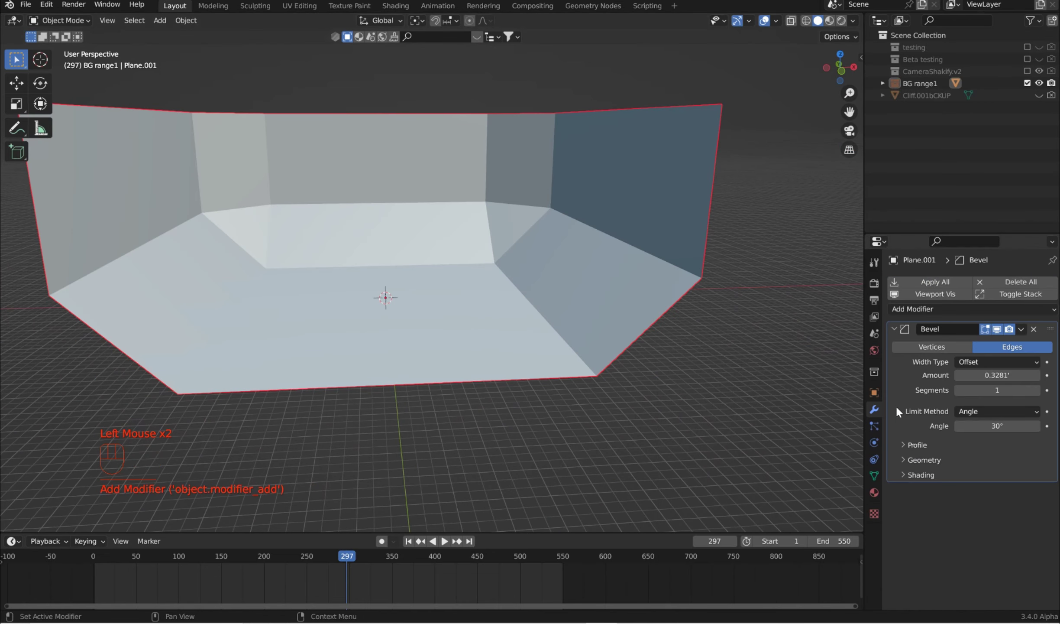
left_click(993, 392)
key("Return")
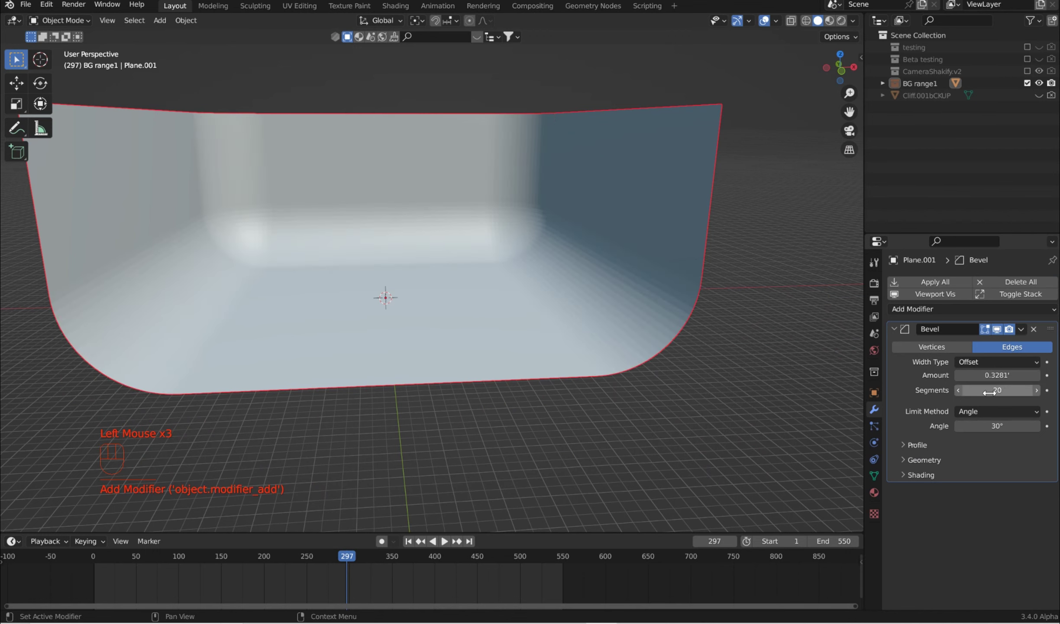
Step: Reduce the Bevel modifier's amount on the walled plane to 0.08225'
left_click(995, 377)
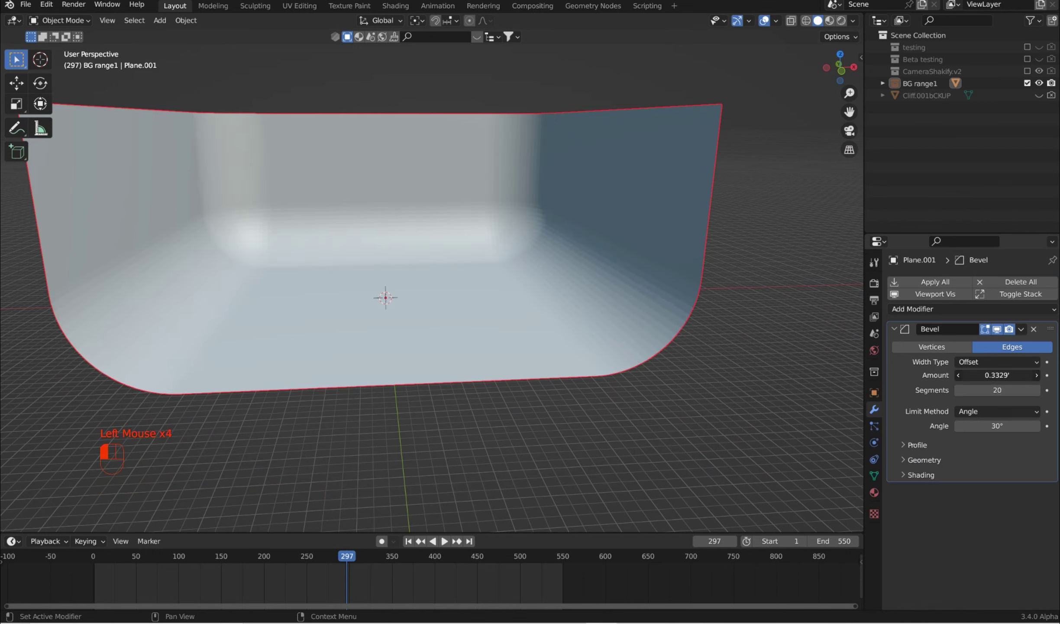
left_click_drag(996, 375, 931, 375)
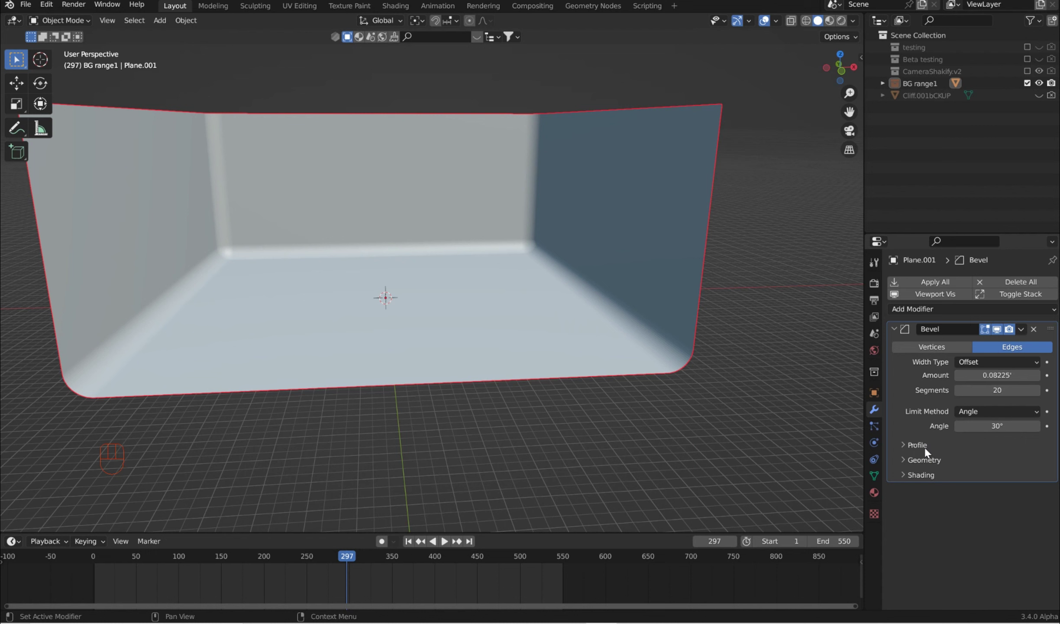
Step: Enable Harden Normals in the Bevel modifier and set its outer miter to Arc
left_click(903, 475)
left_click(958, 494)
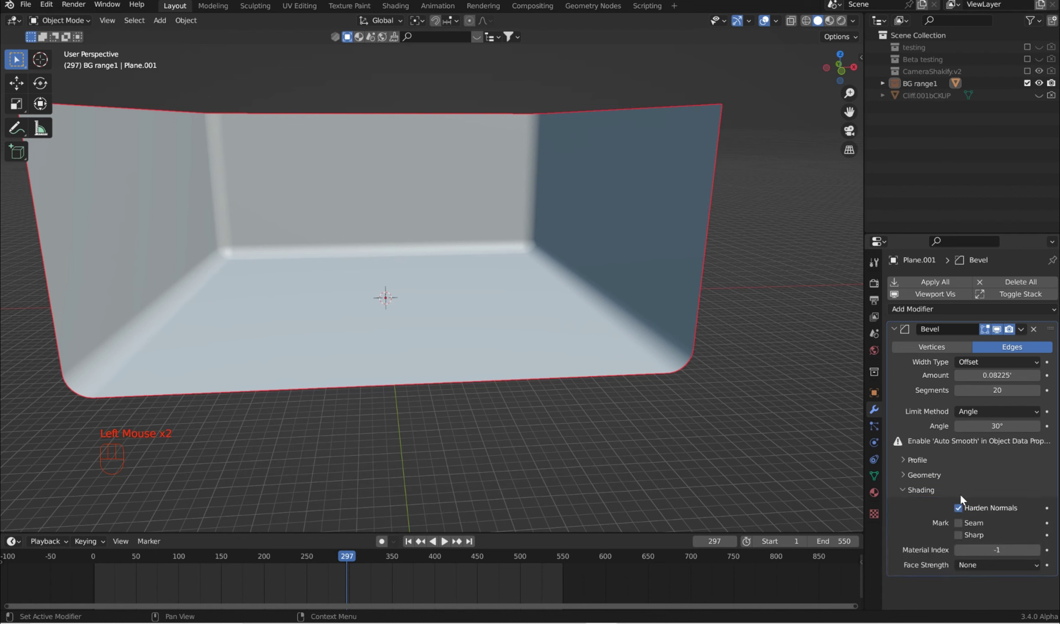
left_click(904, 474)
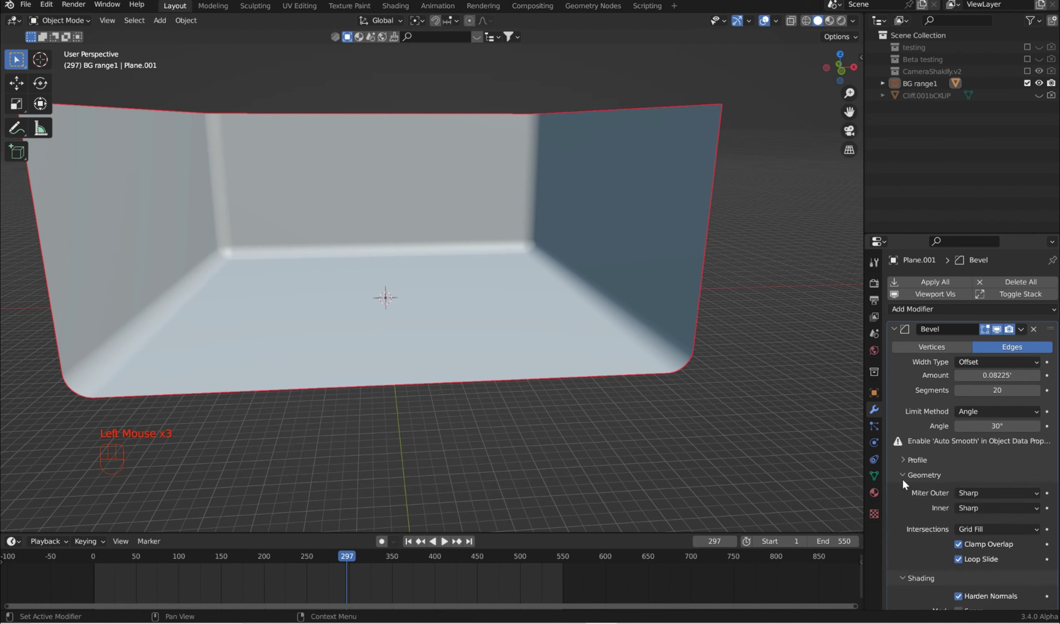
left_click_drag(991, 493, 987, 531)
Step: Select the beveled backdrop and apply Shade Smooth to it
key("a")
right_click(564, 365)
key("a")
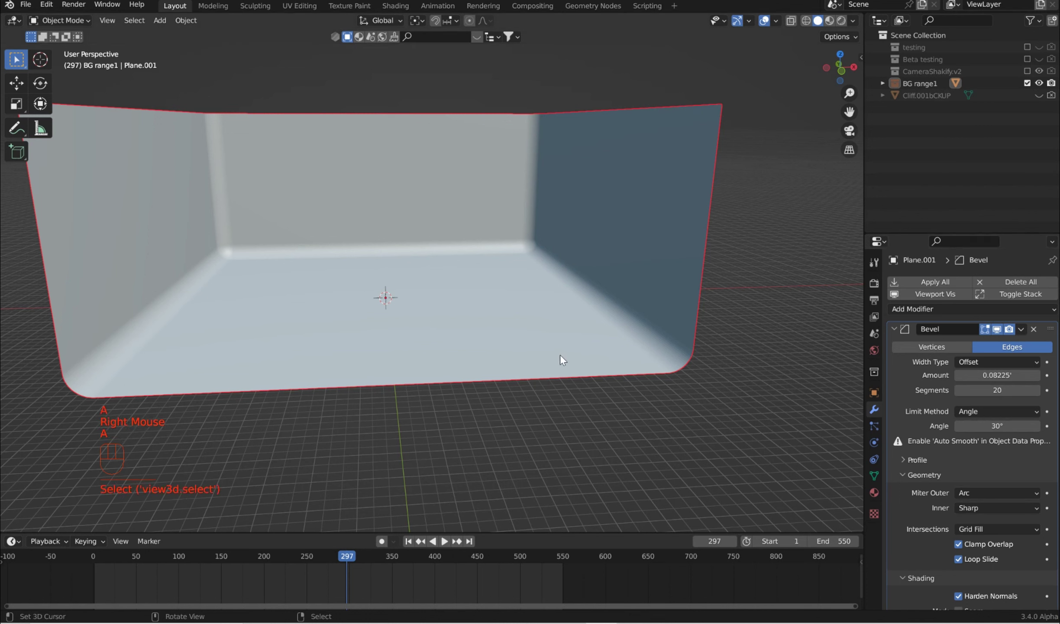
middle_click_drag(518, 272, 523, 274)
key("q")
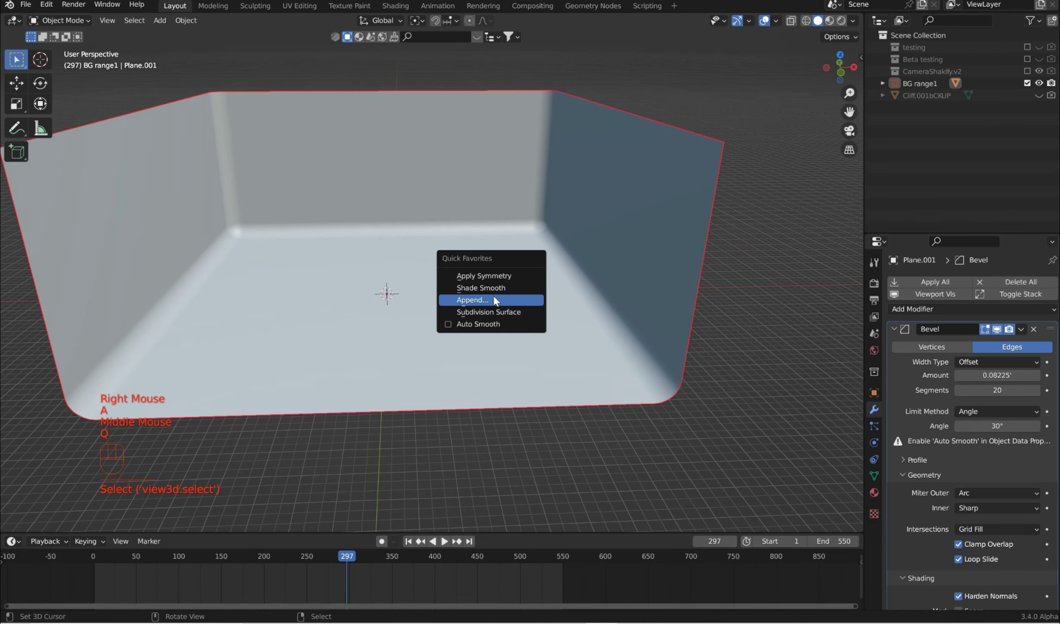
left_click(499, 288)
middle_click_drag(482, 292, 561, 376, "shift")
middle_click_drag(561, 376, 762, 332)
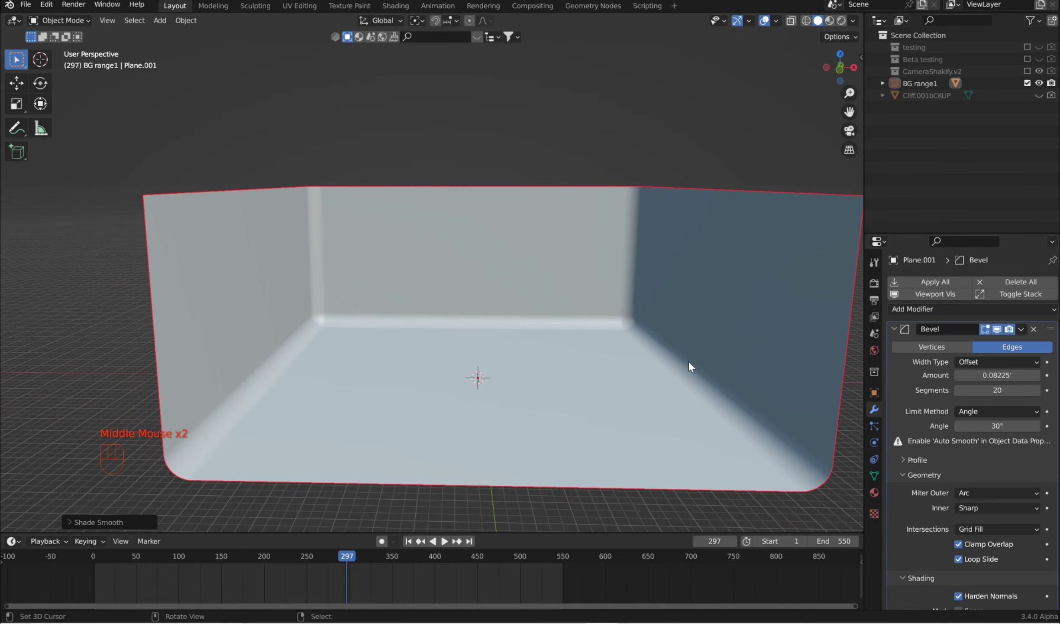
middle_click_drag(689, 366, 608, 372, "shift")
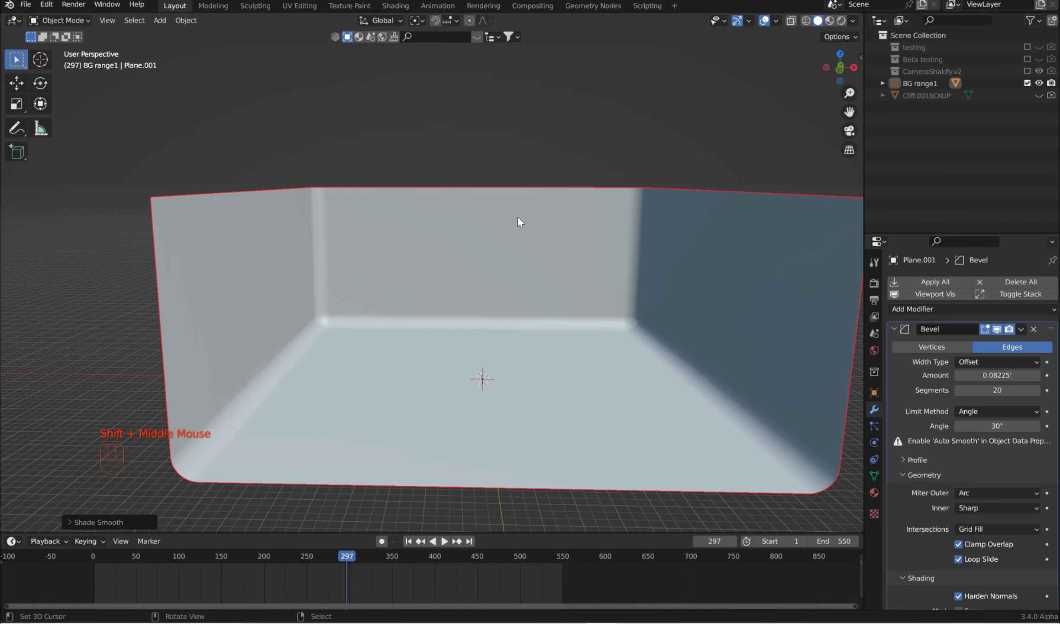
Step: Switch to the Shading workspace, show the backdrop in Rendered viewport shading and enlarge the 3D view
left_click(396, 6)
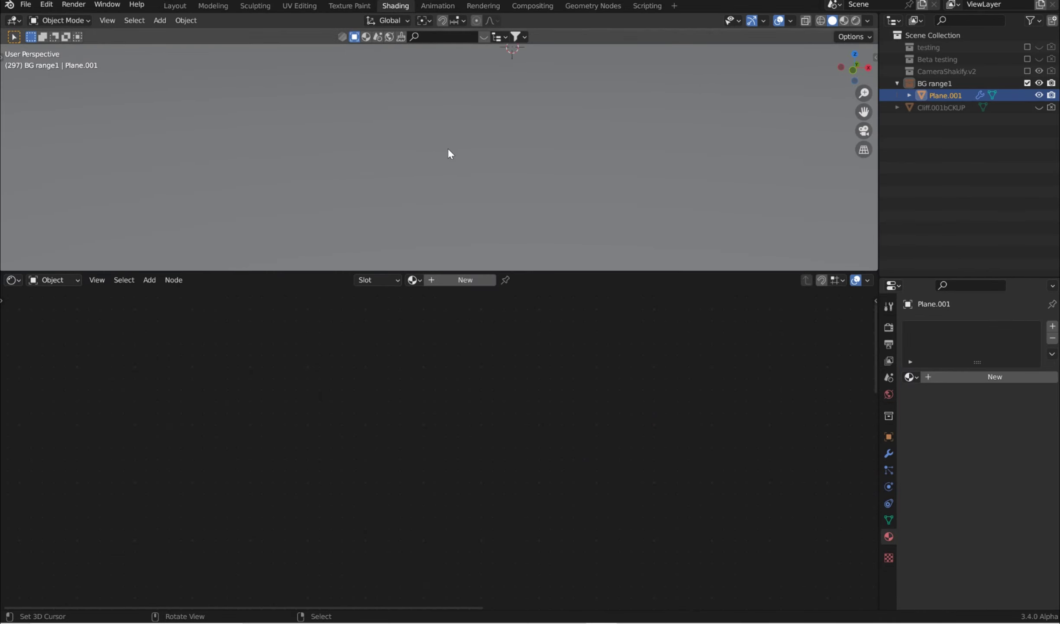
mouse_move(454, 146)
middle_mouse_down()
mouse_move(435, 231)
mouse_move(458, 173)
mouse_move(409, 175)
middle_mouse_up()
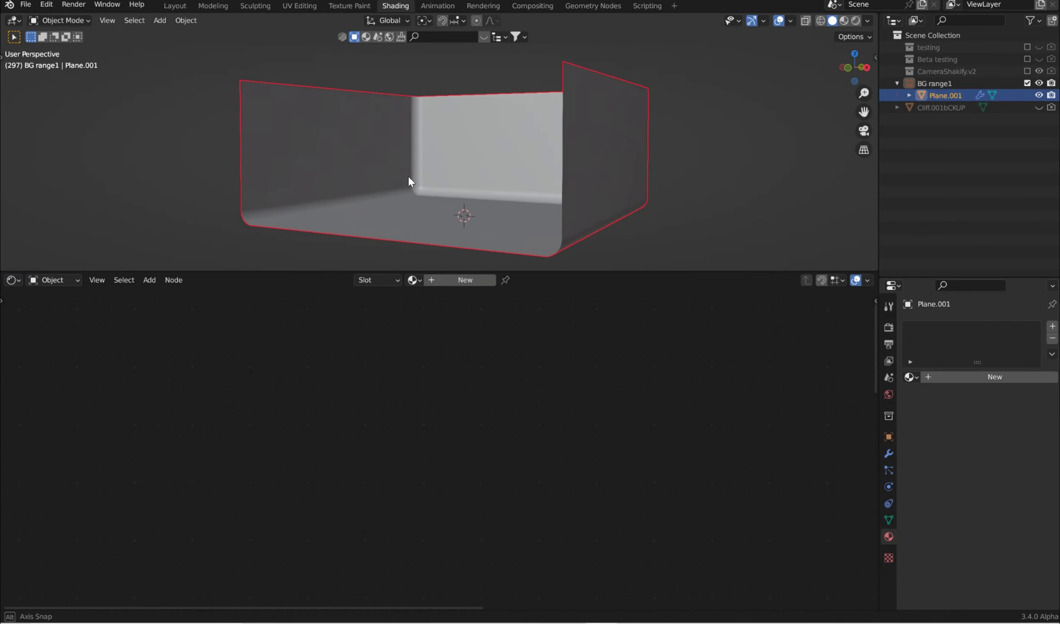
scroll(407, 172, "up", 5)
scroll(407, 172, "up", 2)
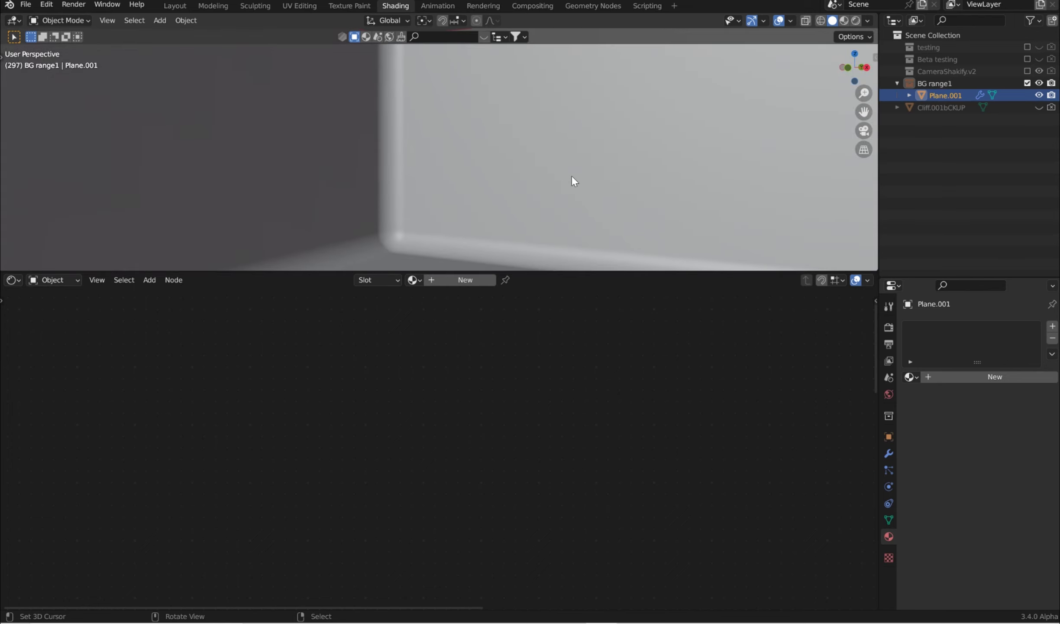
left_click(856, 21)
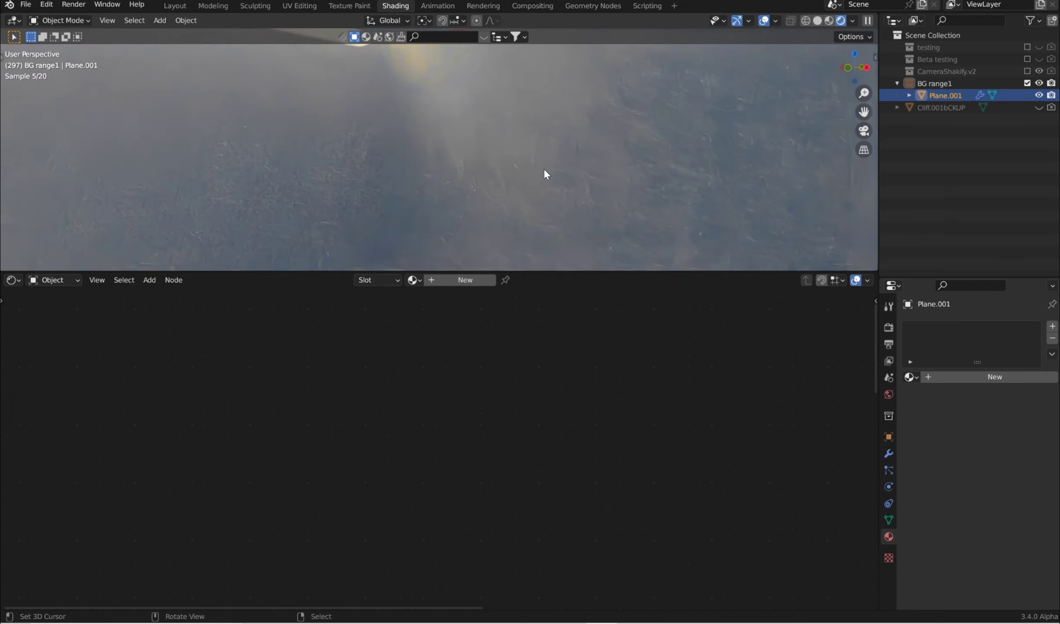
left_click_drag(295, 269, 309, 359)
scroll(462, 215, "down", 5)
middle_click_drag(467, 213, 502, 215)
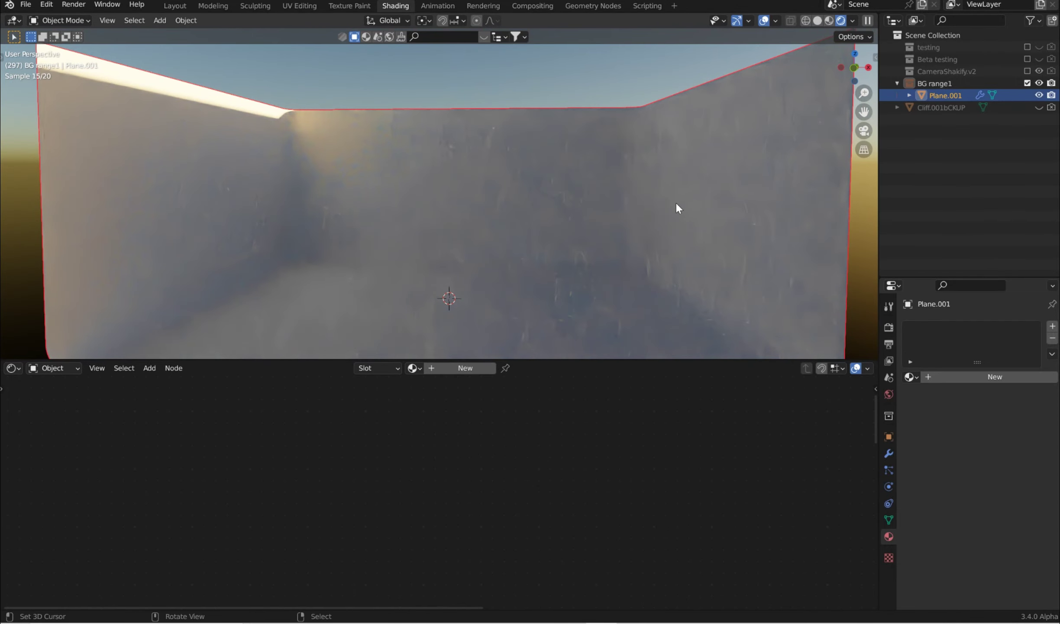
Step: Remove the world's sky-textured surface shader and assign a plain Background shader instead
left_click(888, 393)
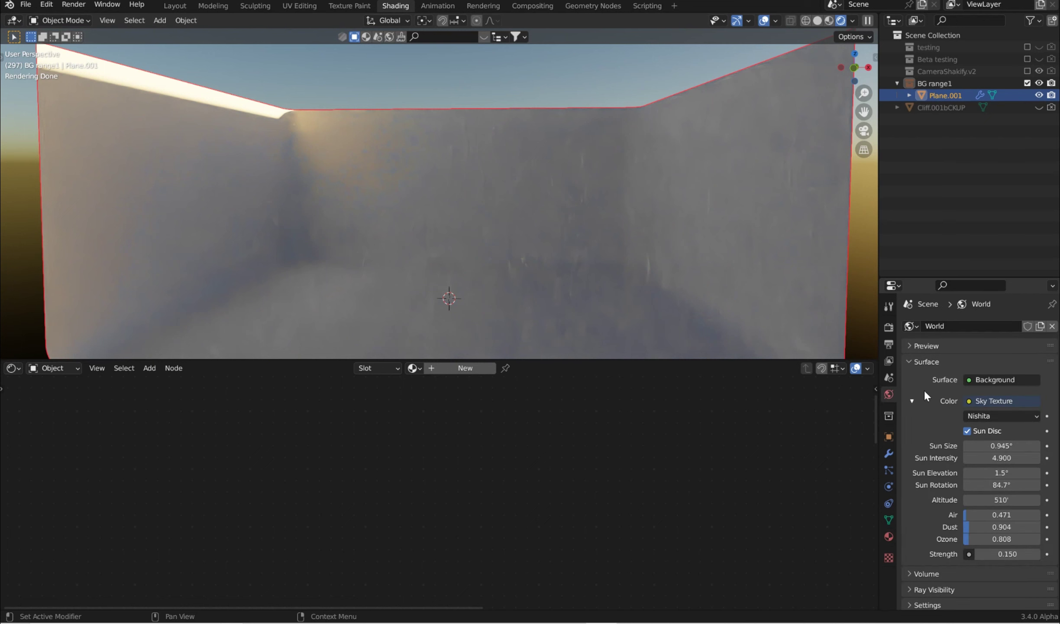
left_click(973, 380)
scroll(870, 43, "up", 3)
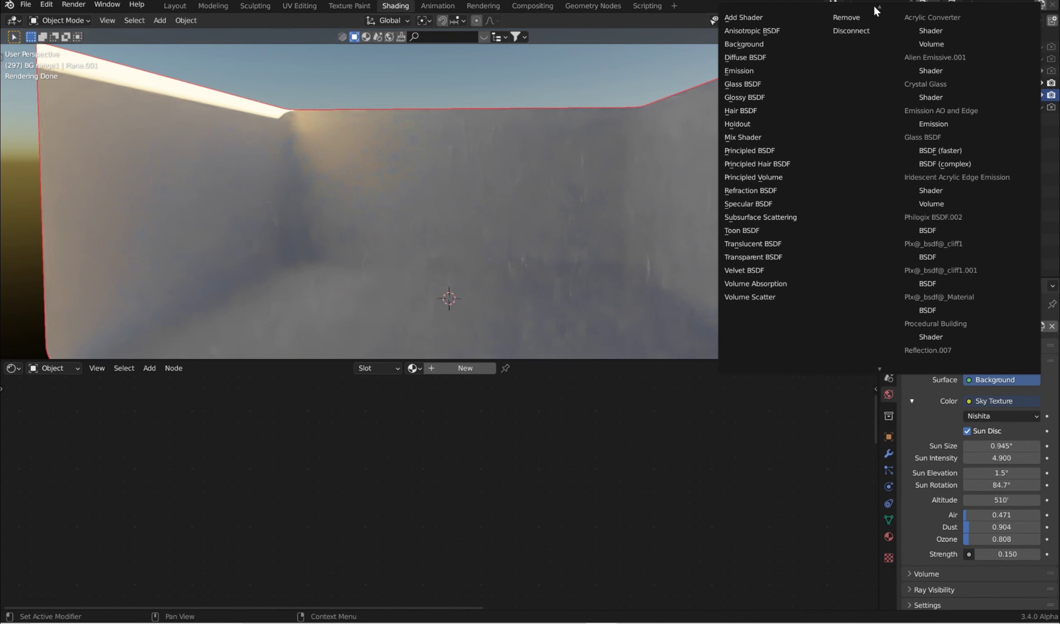
left_click(864, 23)
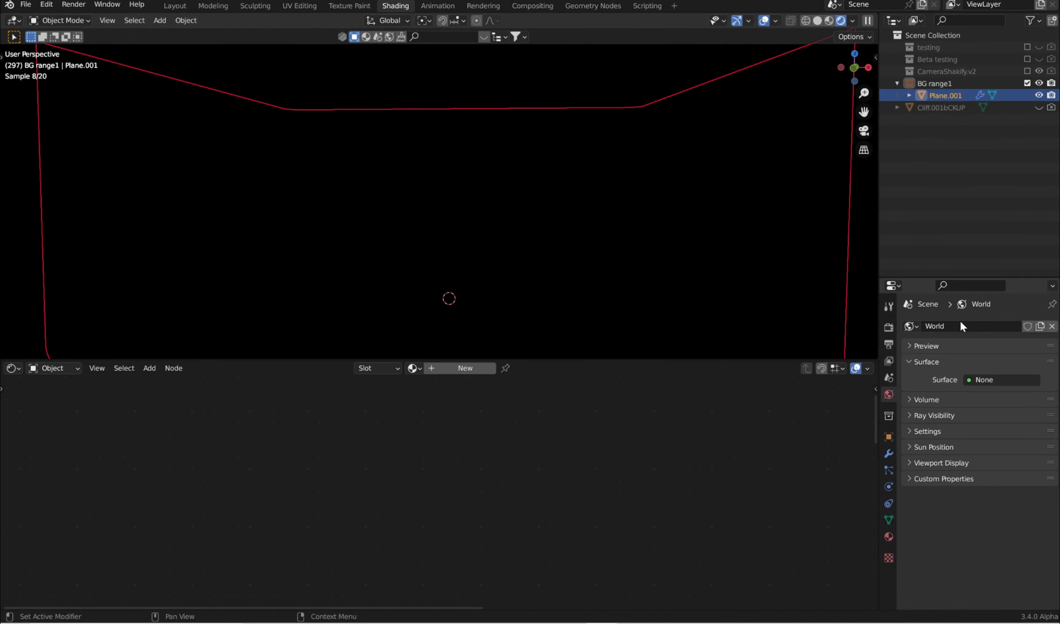
left_click(991, 379)
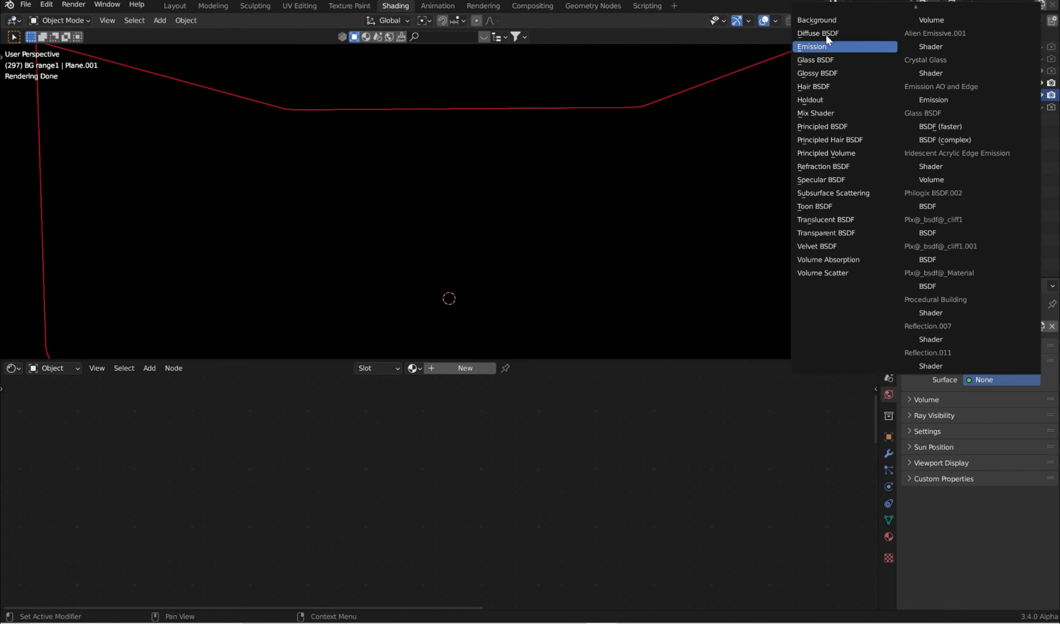
left_click(825, 22)
middle_click_drag(698, 187, 708, 223)
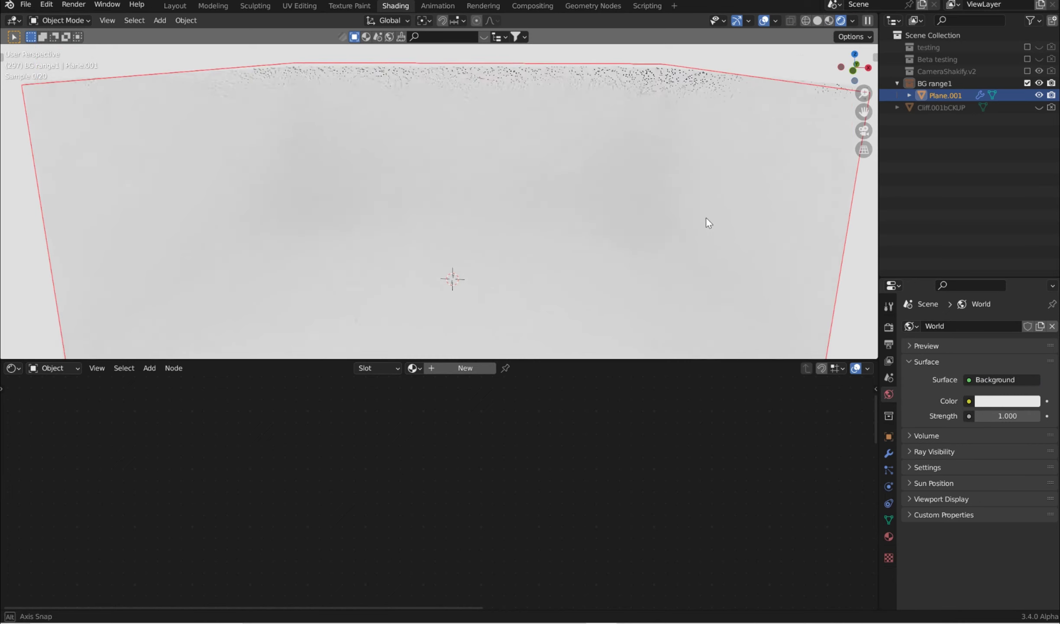
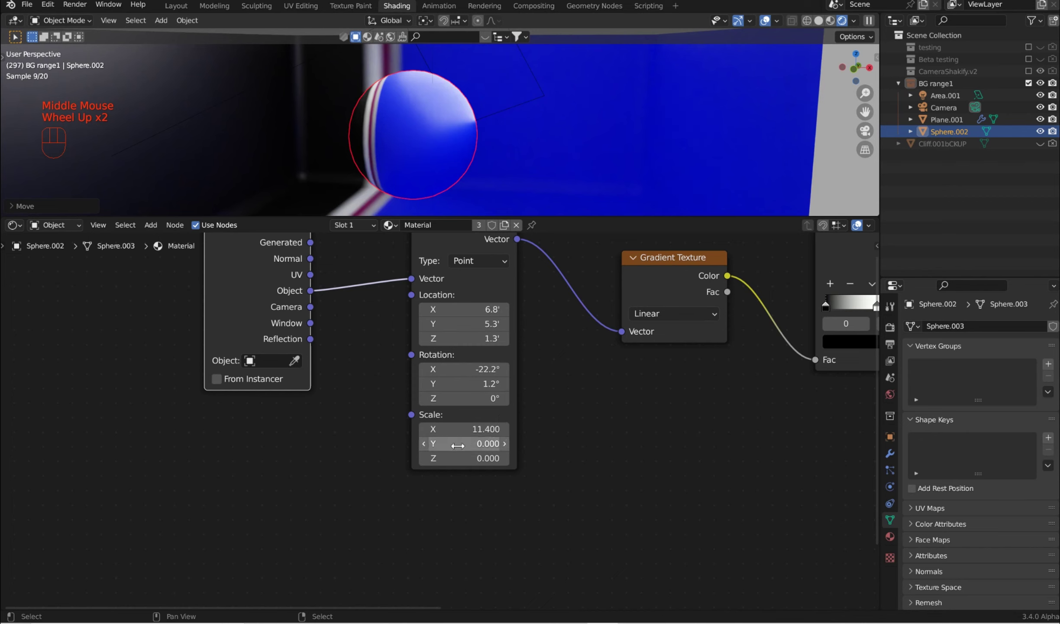
Step: Set the Mapping node's scale to X 5.4 and Y 0.7, and its Y rotation to 11.3°
mouse_move(457, 445)
left_mouse_down()
mouse_move(483, 445)
mouse_move(462, 444)
left_mouse_up()
left_click_drag(460, 429, 437, 429)
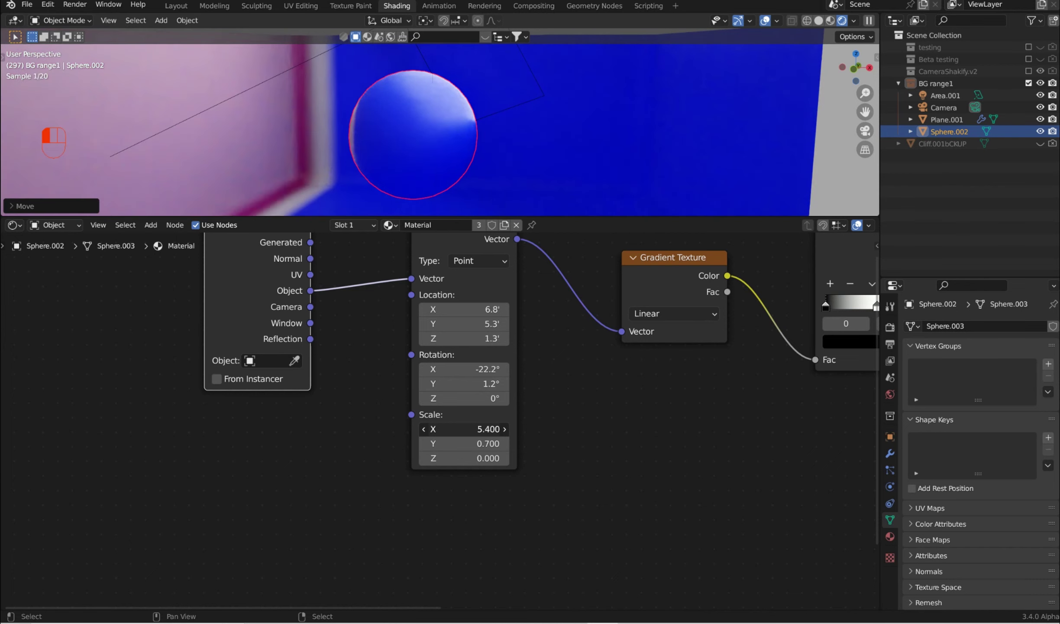
scroll(462, 157, "down", 4)
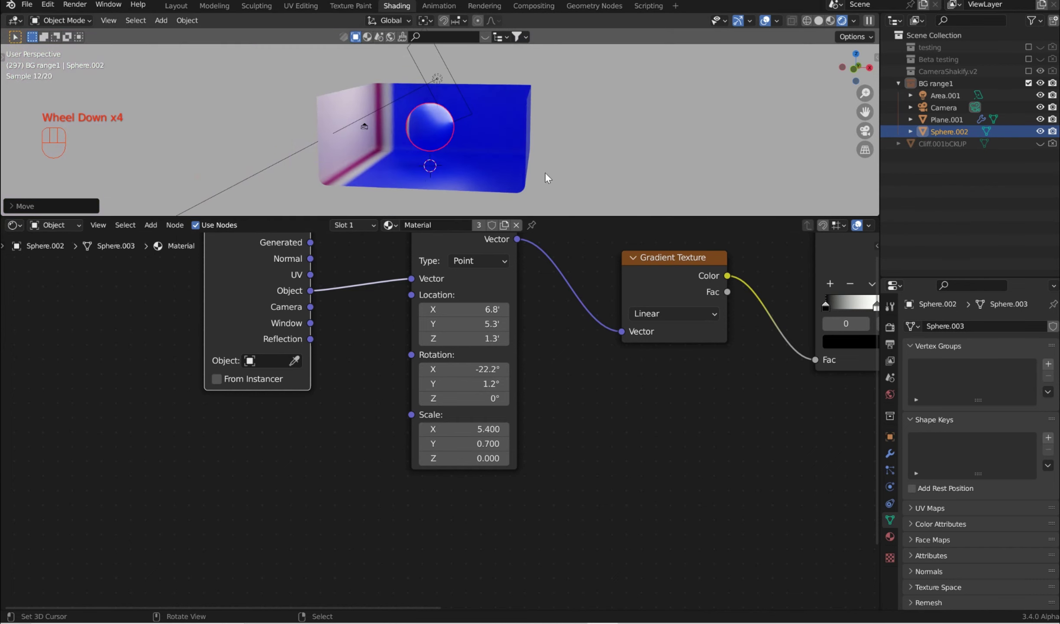
middle_click_drag(545, 172, 523, 178)
left_click_drag(462, 383, 475, 383)
middle_click_drag(372, 288, 279, 369)
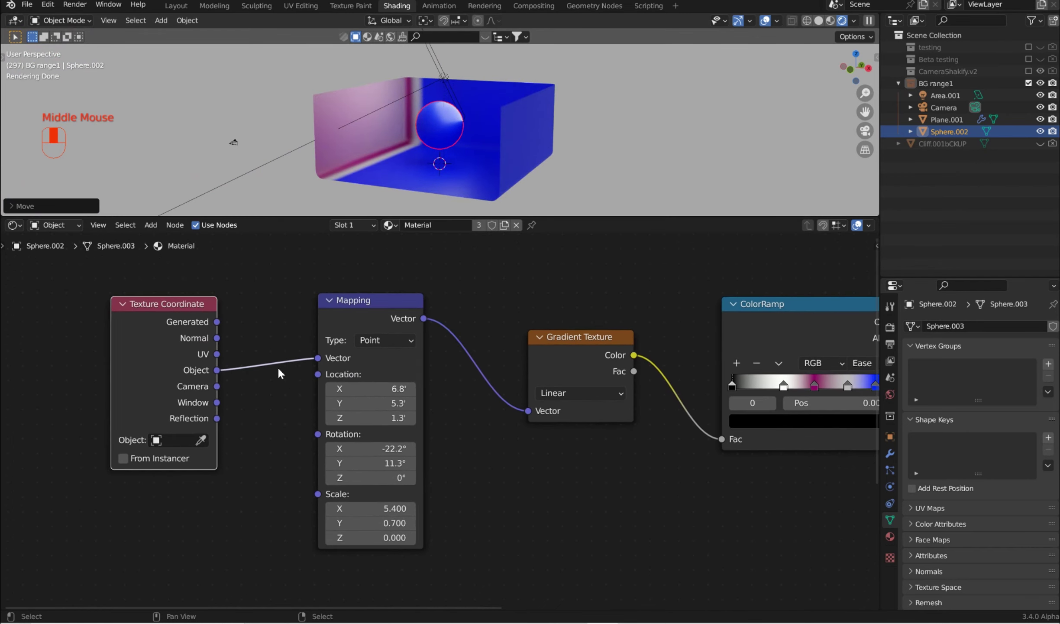
Step: Move the Principled BSDF and Material Output nodes away from the ColorRamp to make room between them
scroll(615, 403, "down", 2)
middle_click_drag(616, 411, 516, 403)
scroll(516, 403, "down", 2)
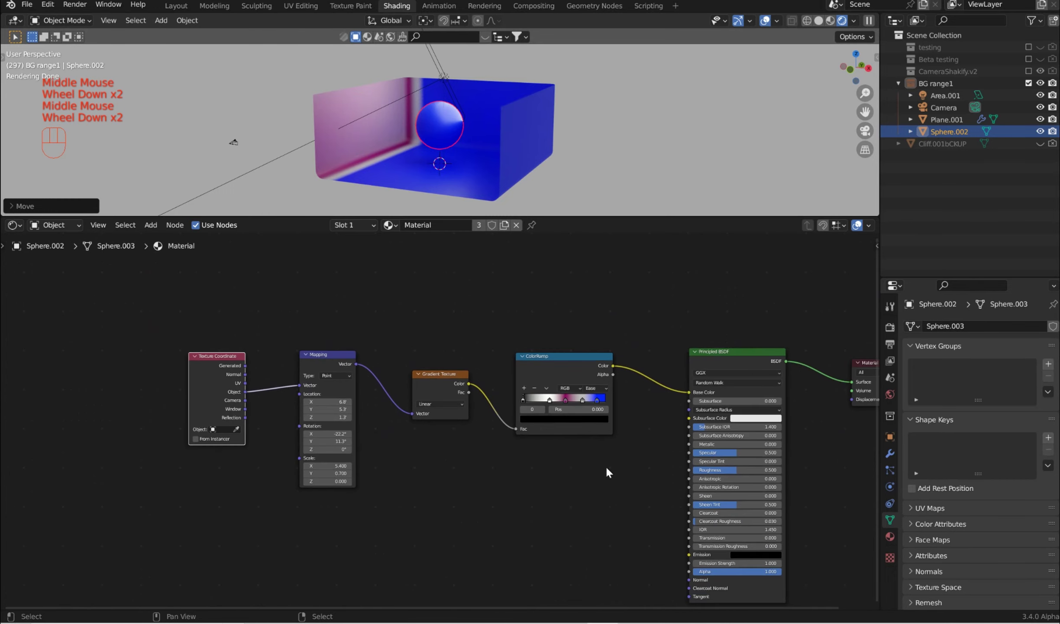
middle_click_drag(606, 465, 583, 431)
mouse_move(683, 326)
left_mouse_down()
mouse_move(733, 340)
mouse_move(687, 341)
left_mouse_up()
left_click_drag(850, 331, 964, 327)
left_click_drag(716, 337, 789, 363)
middle_click_drag(570, 426, 532, 398)
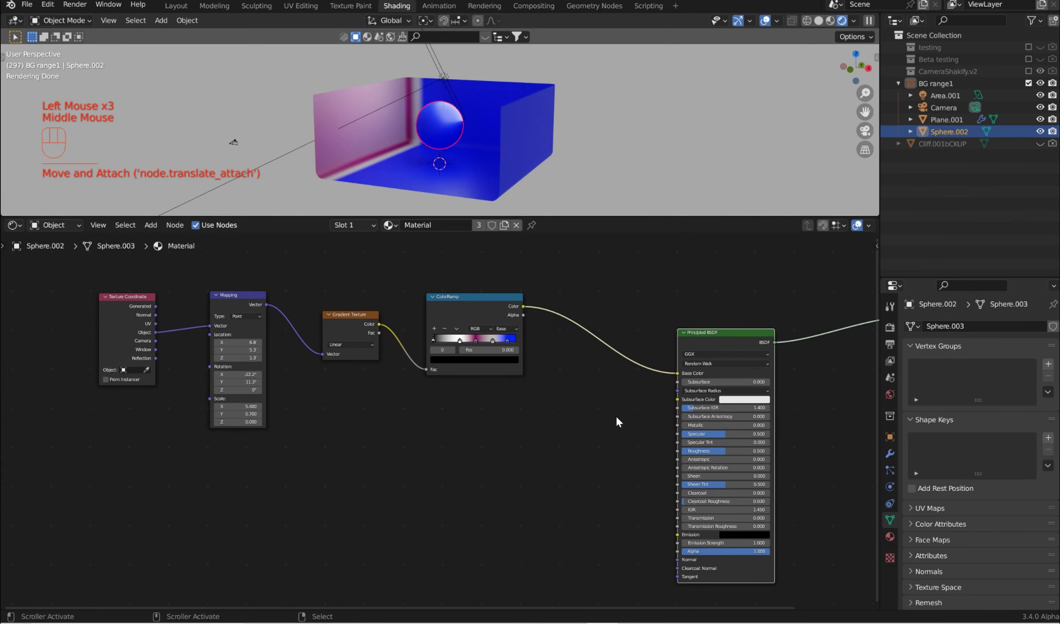
Step: Try to add a Mix node between the ColorRamp and Principled BSDF nodes
scroll(672, 390, "up", 2)
middle_click_drag(801, 415, 609, 459)
scroll(525, 422, "up", 1)
scroll(554, 421, "up", 2)
middle_click_drag(545, 412, 542, 436)
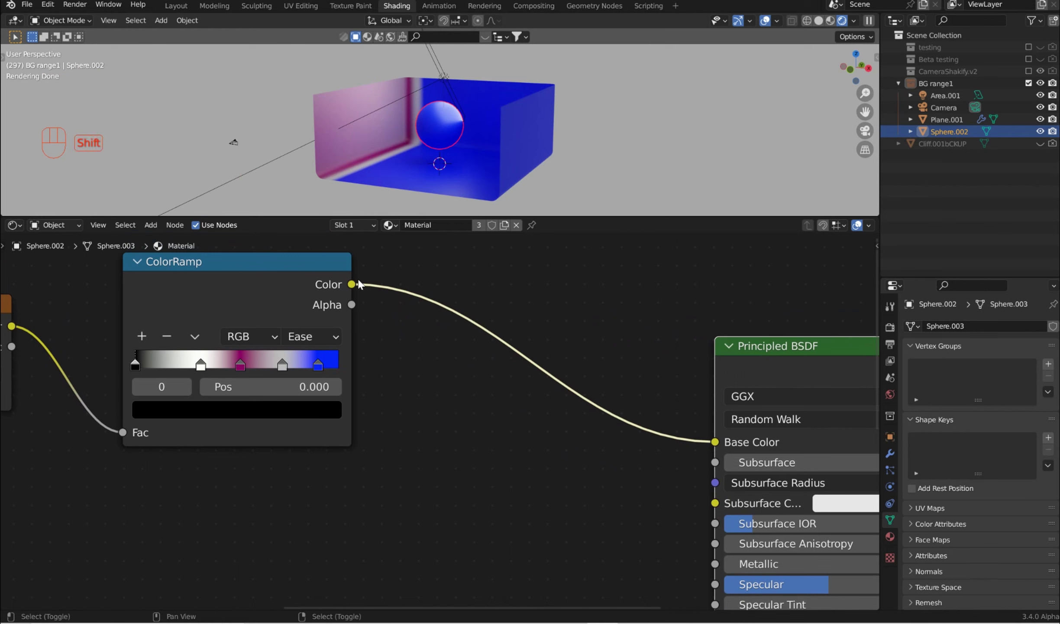
key("shift+a")
type("mix")
key("Return")
key("Escape")
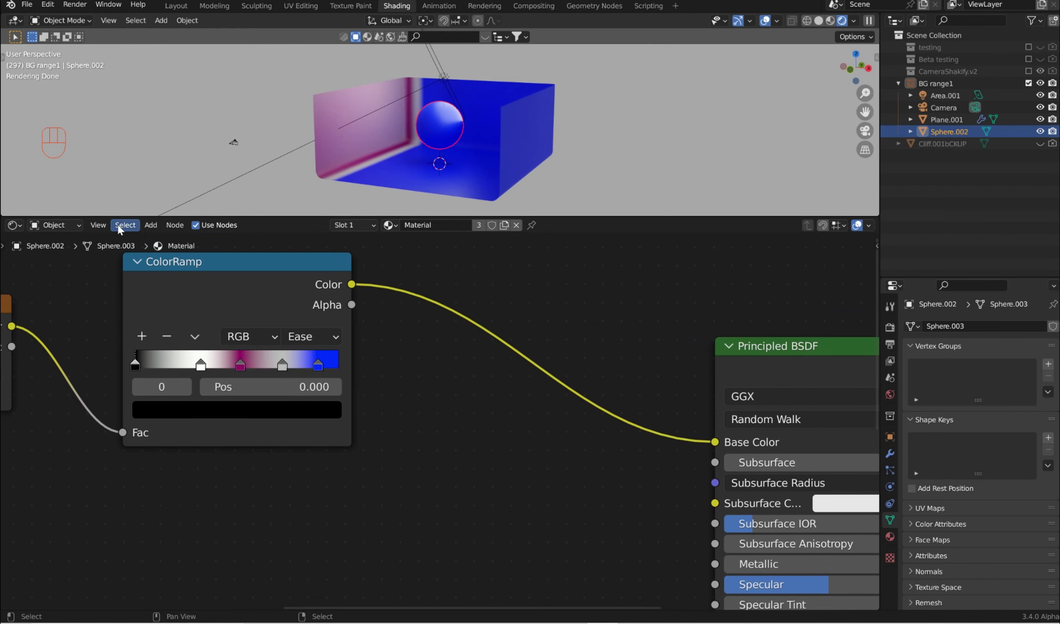
Step: Add an Add Shader node beside the Object Info node and a Glass BSDF node below it
left_click(150, 225)
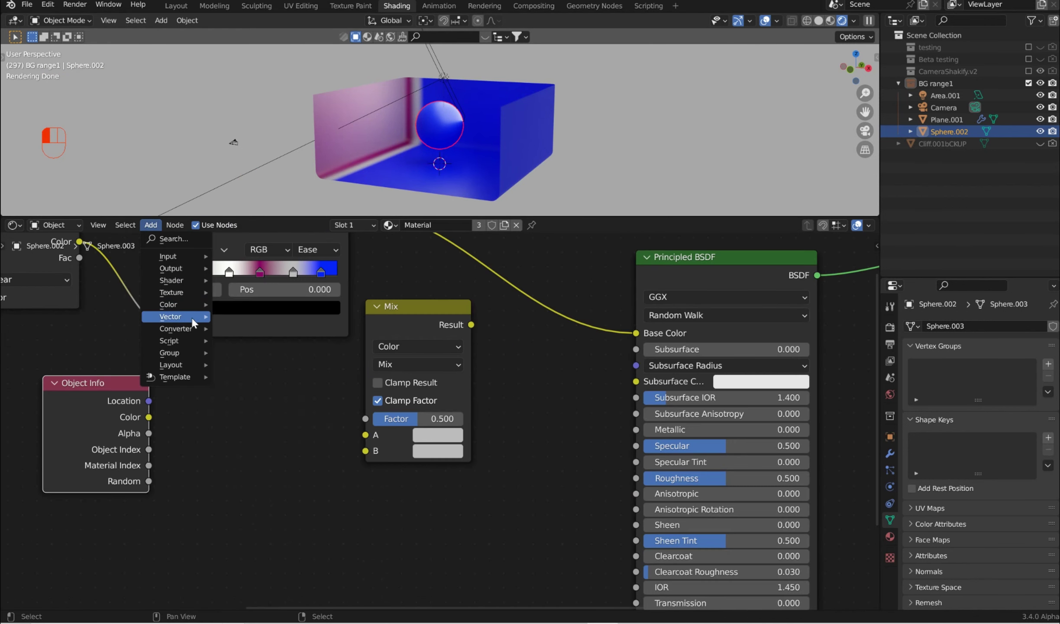
mouse_move(185, 295)
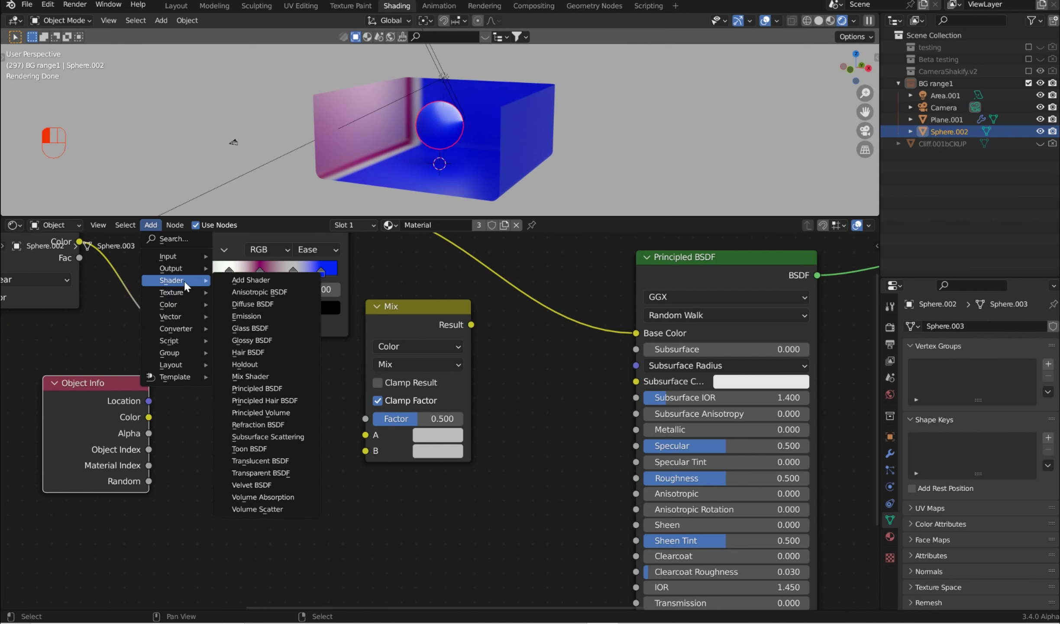
left_click(251, 280)
left_click(183, 309)
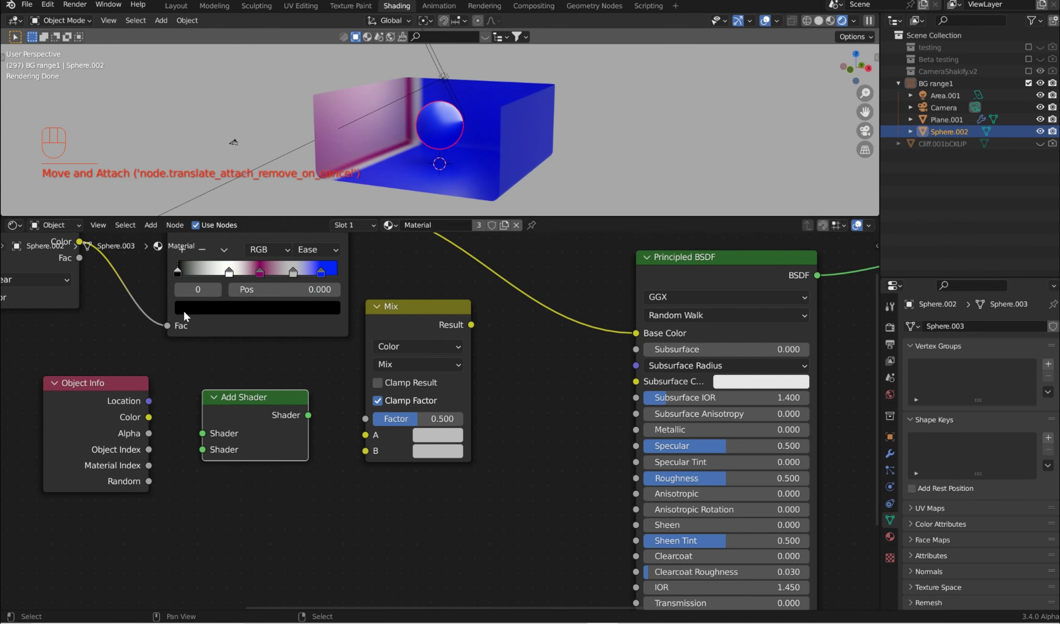
left_click(151, 226)
mouse_move(182, 285)
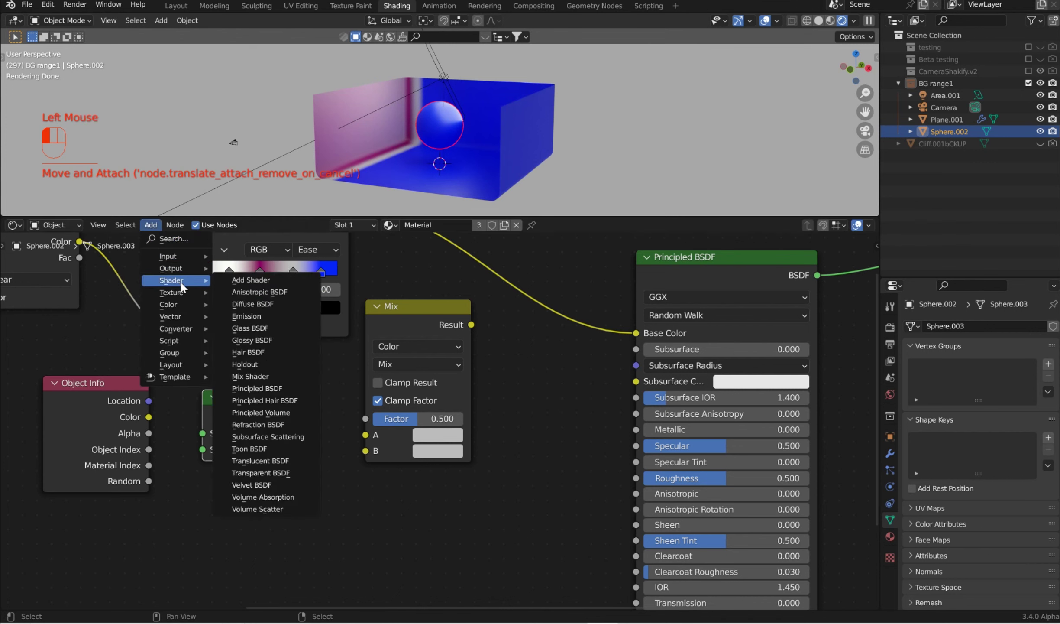
left_click(268, 329)
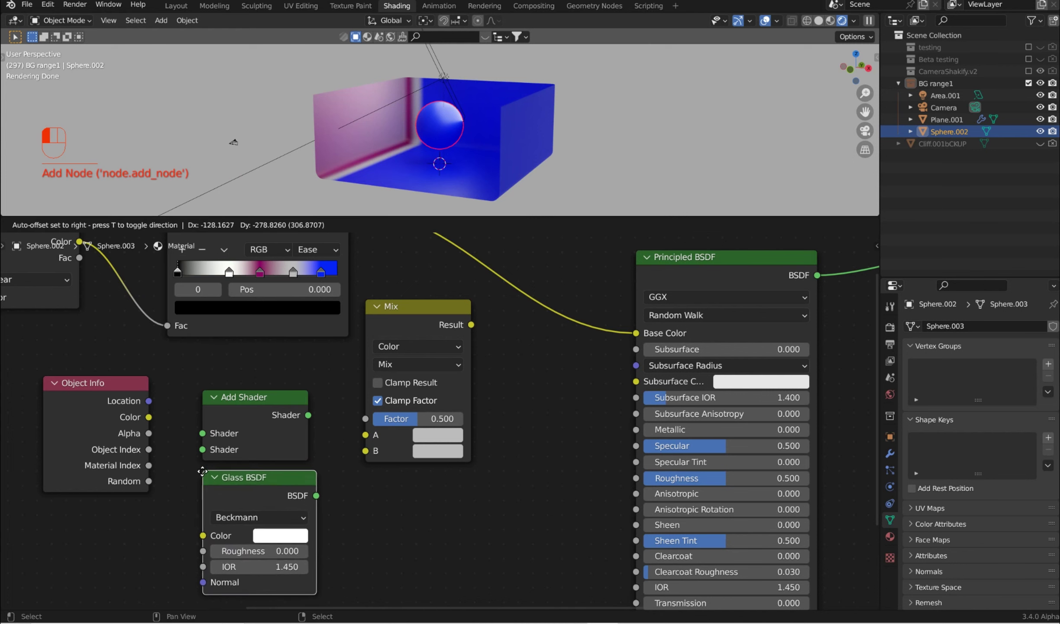
Step: Add a Transparent BSDF node and place it beside the Glass BSDF, below the Mix node
left_click(151, 224)
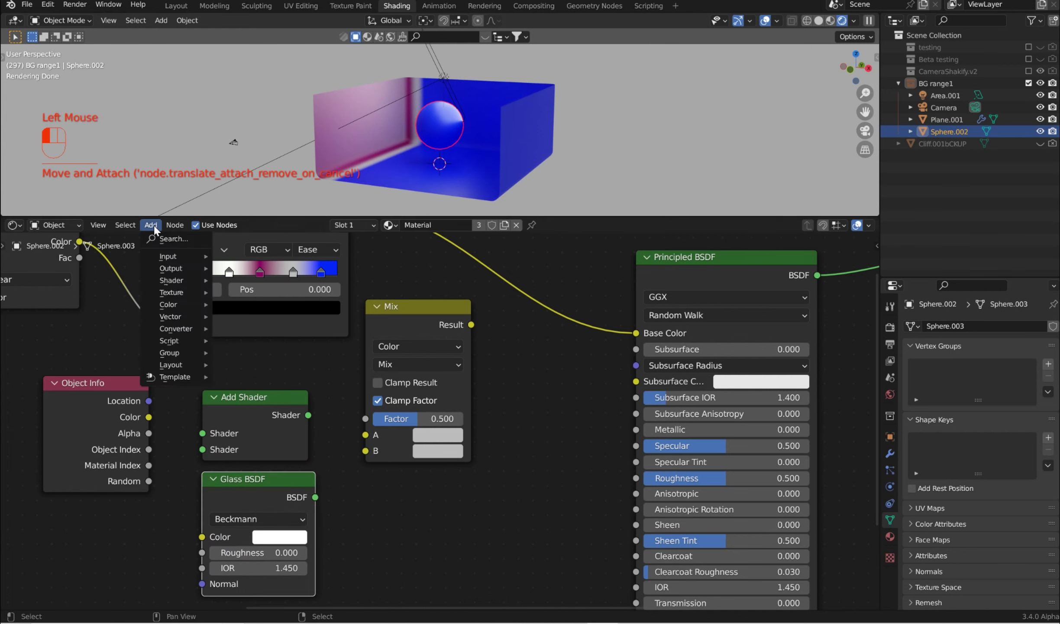
mouse_move(191, 279)
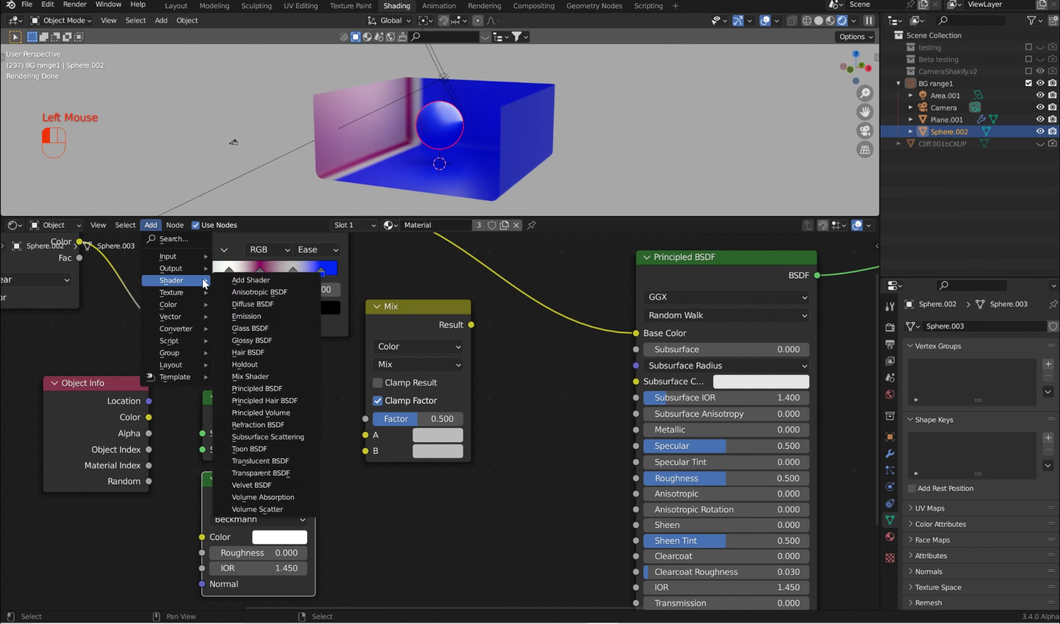
left_click(286, 471)
left_click(342, 540)
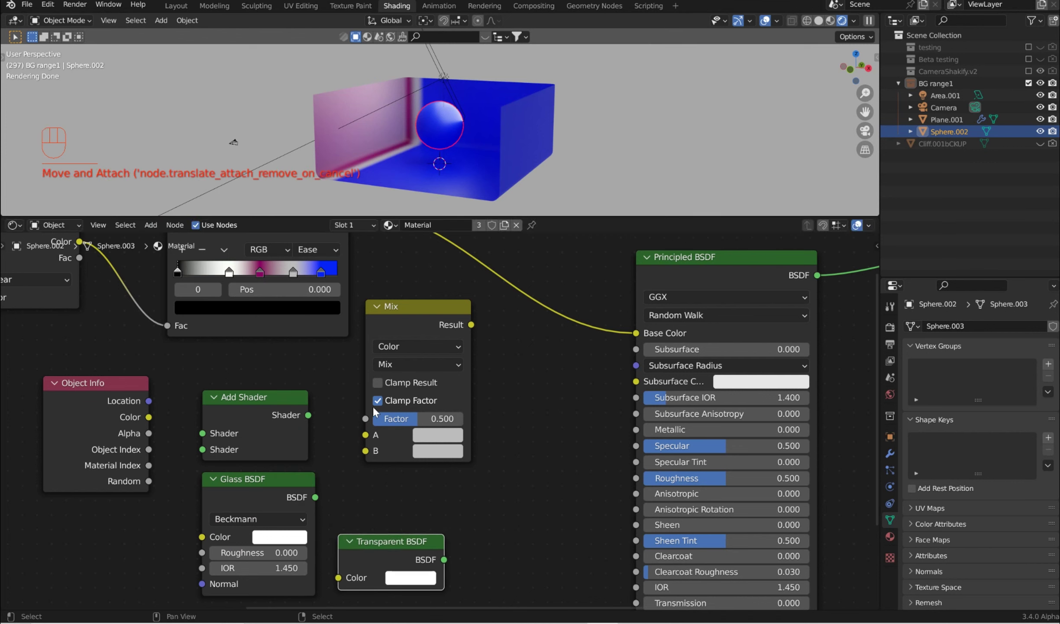
Step: Add a Volume Scatter node and place it between the Principled BSDF and Material Output nodes, repositioning the Material Output node
left_click(151, 225)
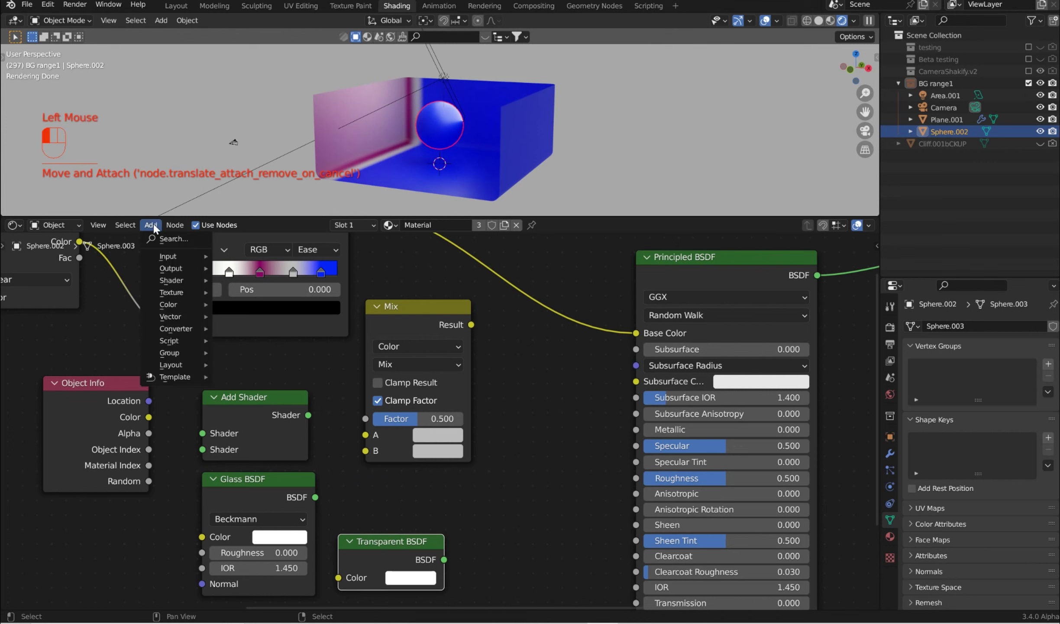
mouse_move(182, 279)
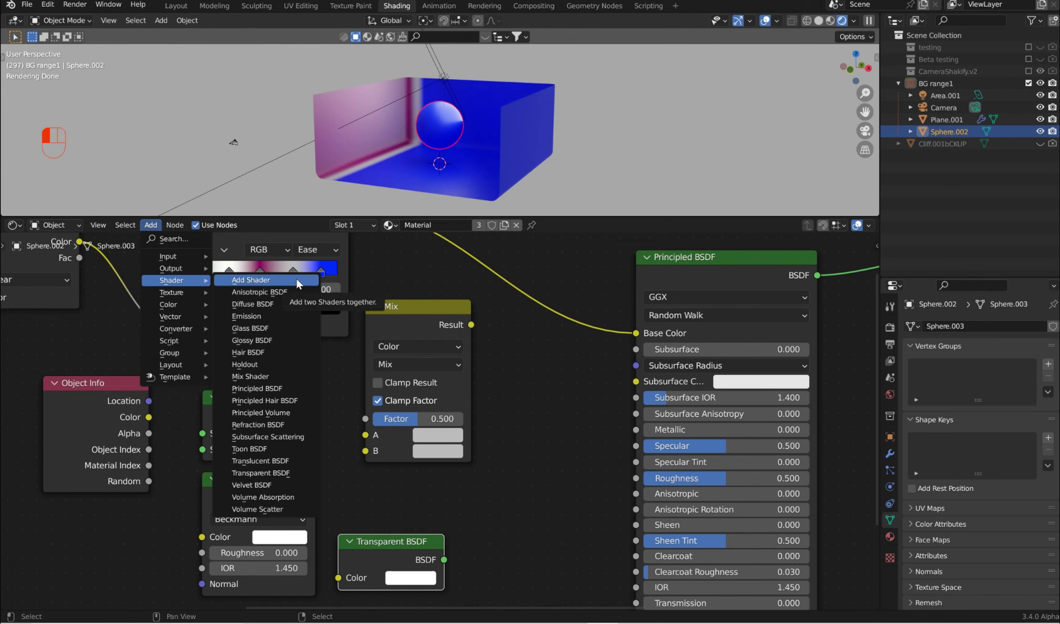
left_click(296, 504)
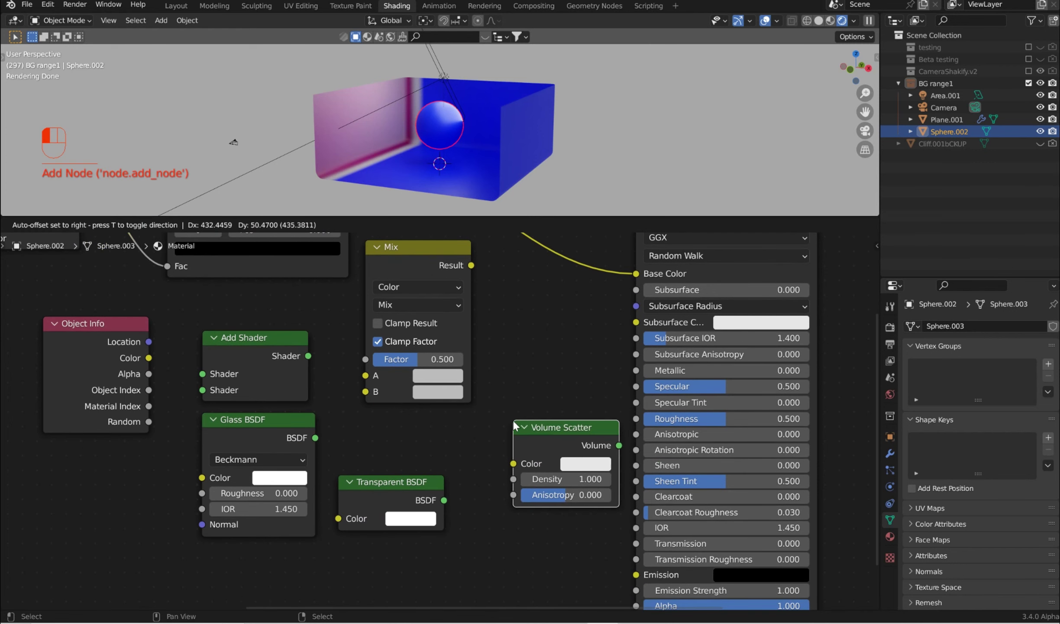
left_click(514, 422)
middle_click_drag(557, 388, 394, 402)
scroll(390, 405, "down", 2)
middle_click_drag(357, 455, 280, 521)
left_click_drag(309, 507, 601, 365)
left_click_drag(789, 262, 776, 324)
middle_click_drag(386, 451, 600, 450)
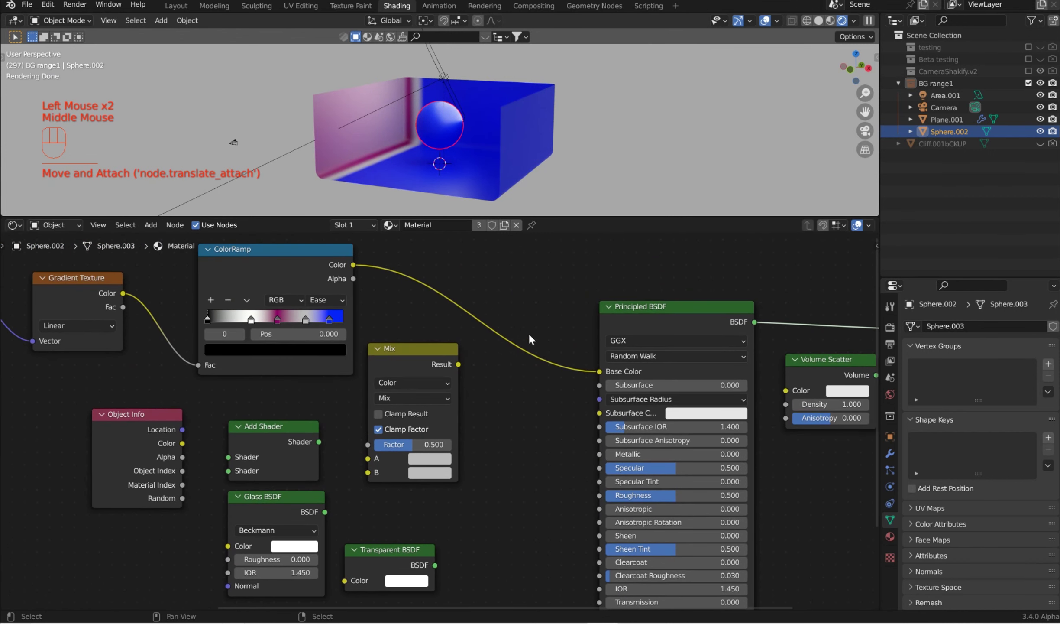
Step: Move the unconnected Object Info, Add Shader, Glass BSDF, Transparent BSDF and Mix nodes below the main node chain
middle_click_drag(507, 403, 670, 402)
scroll(641, 429, "down", 2)
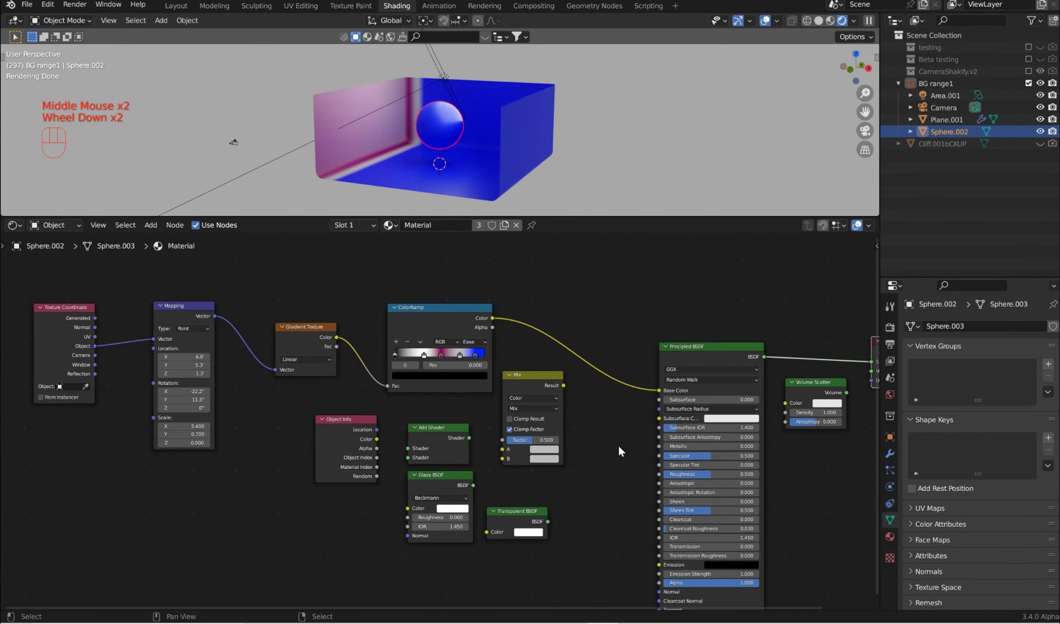
left_click_drag(585, 562, 293, 416)
scroll(402, 452, "down", 1)
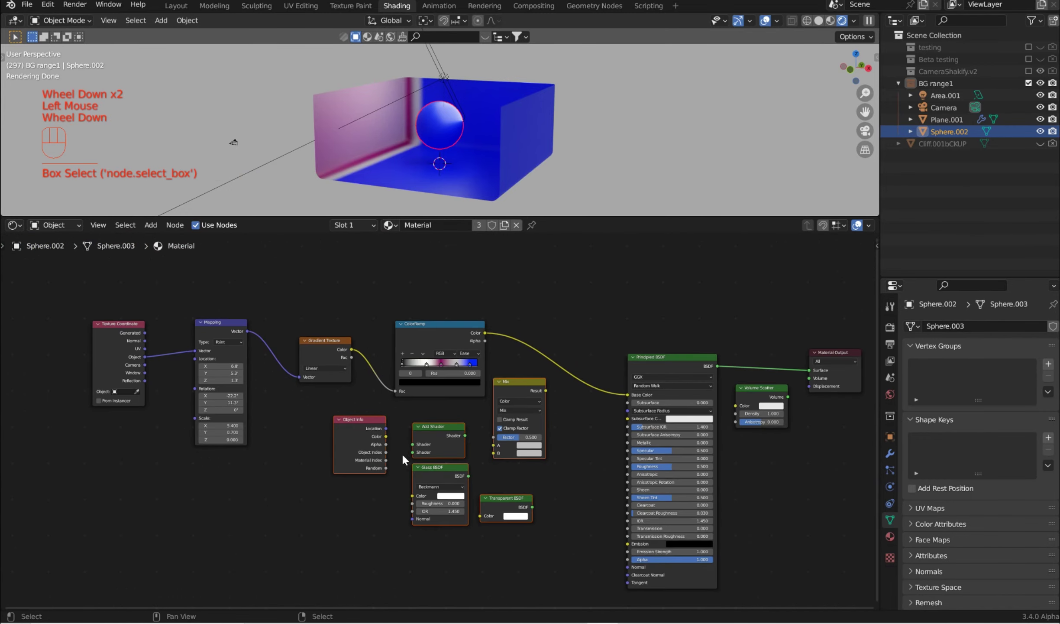
middle_click_drag(402, 452, 417, 433)
key("g")
left_click(391, 572)
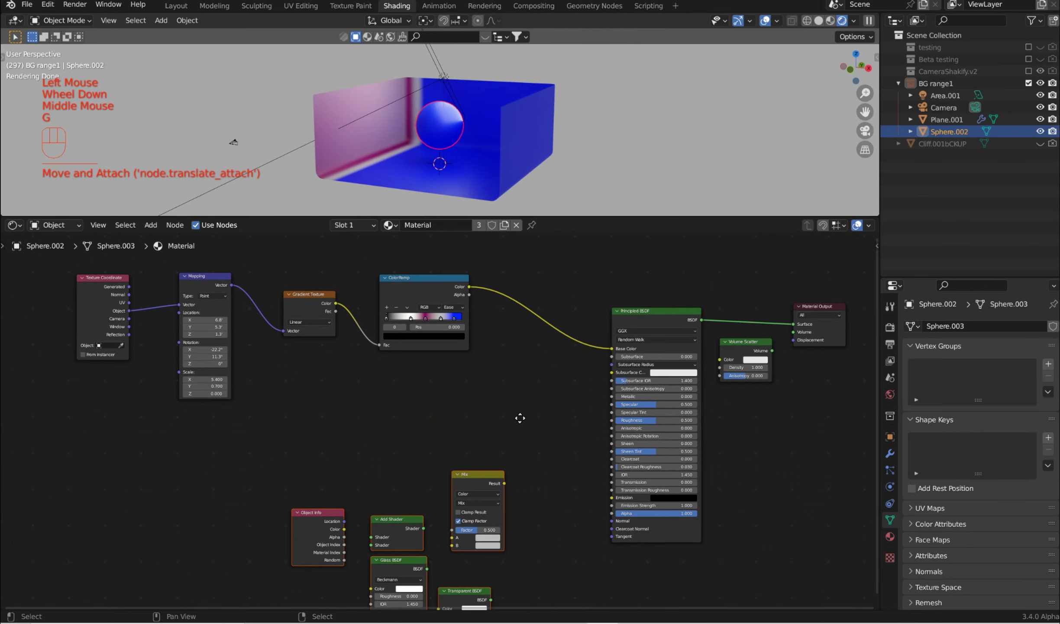
Step: Insert the Mix node into the link between the ColorRamp and the Principled BSDF's Base Color
middle_click_drag(518, 417, 521, 449)
scroll(520, 448, "up", 3)
middle_click_drag(537, 396, 525, 355)
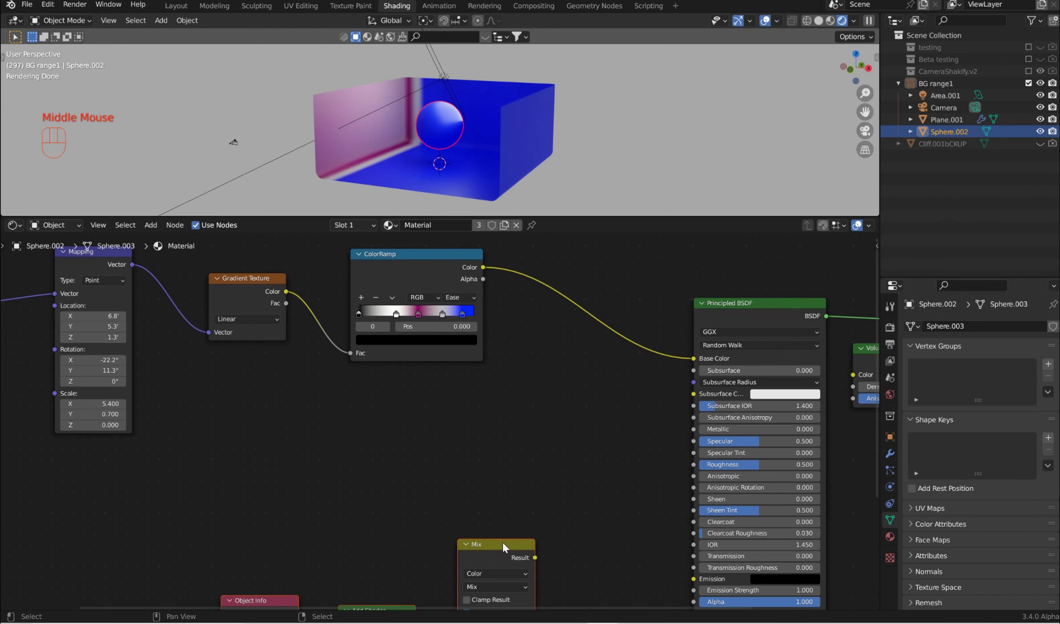
left_click_drag(502, 542, 605, 295)
right_click(527, 444)
left_click(527, 445)
middle_click_drag(475, 171, 504, 155)
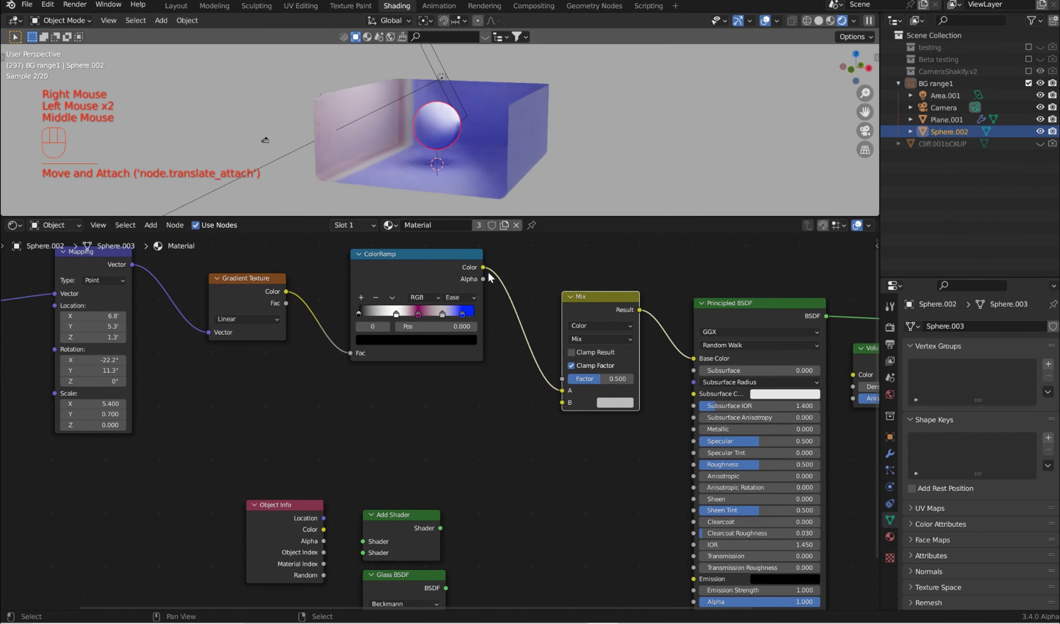
Step: Duplicate the Texture Coordinate, Mapping, Gradient Texture and ColorRamp chain below the original and link the copied ColorRamp's Color to the Mix node's B input
scroll(359, 352, "down", 2)
middle_click_drag(359, 352, 419, 405)
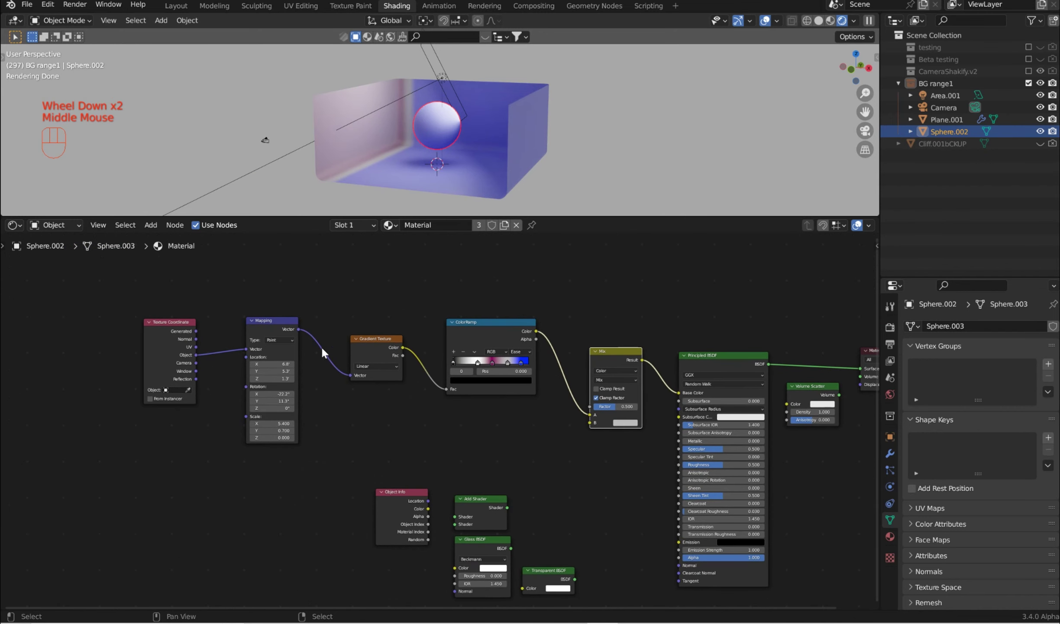
left_click_drag(526, 433, 120, 285)
key("shift+d")
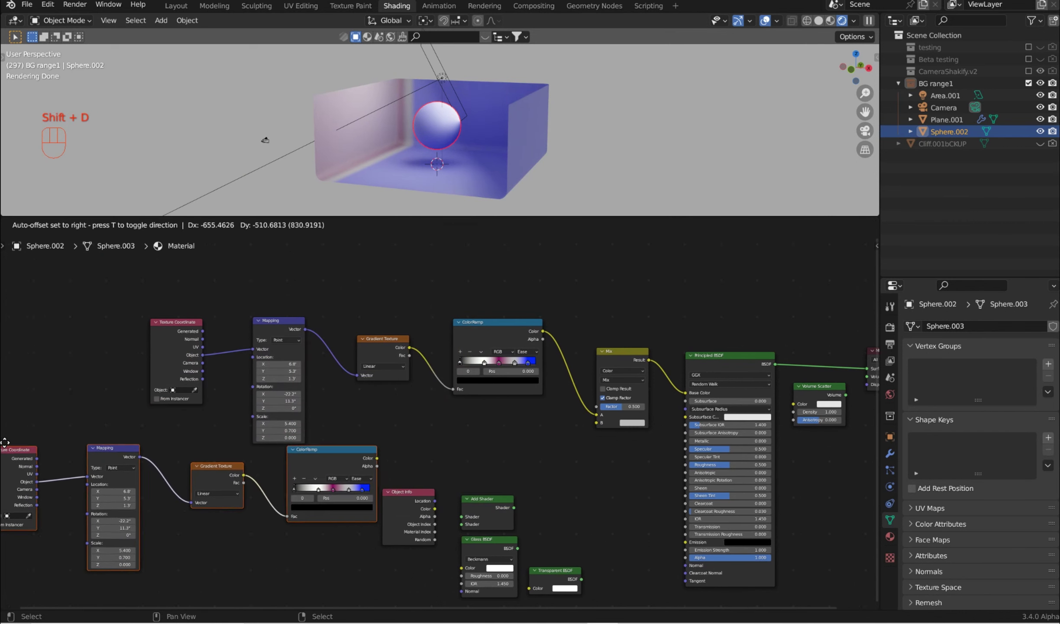
left_click(86, 459)
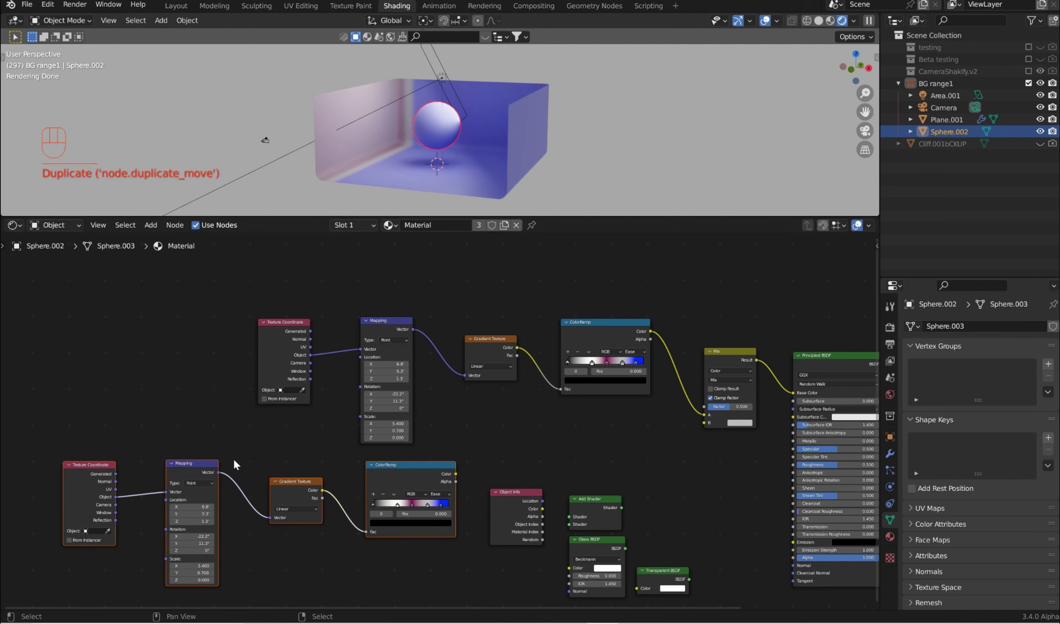
right_click(465, 468)
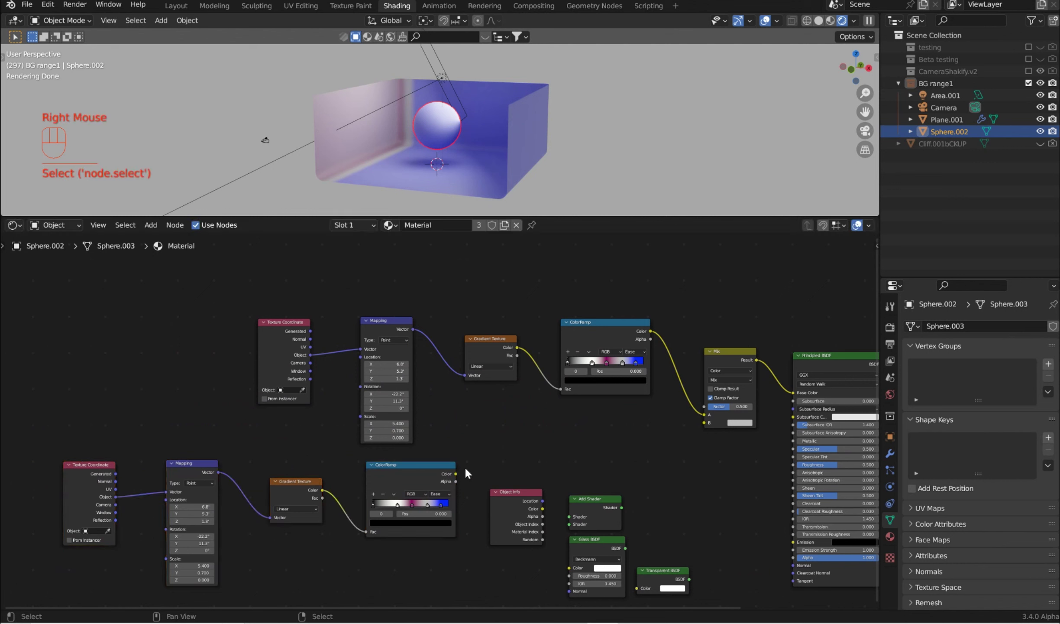
left_click_drag(455, 474, 704, 424)
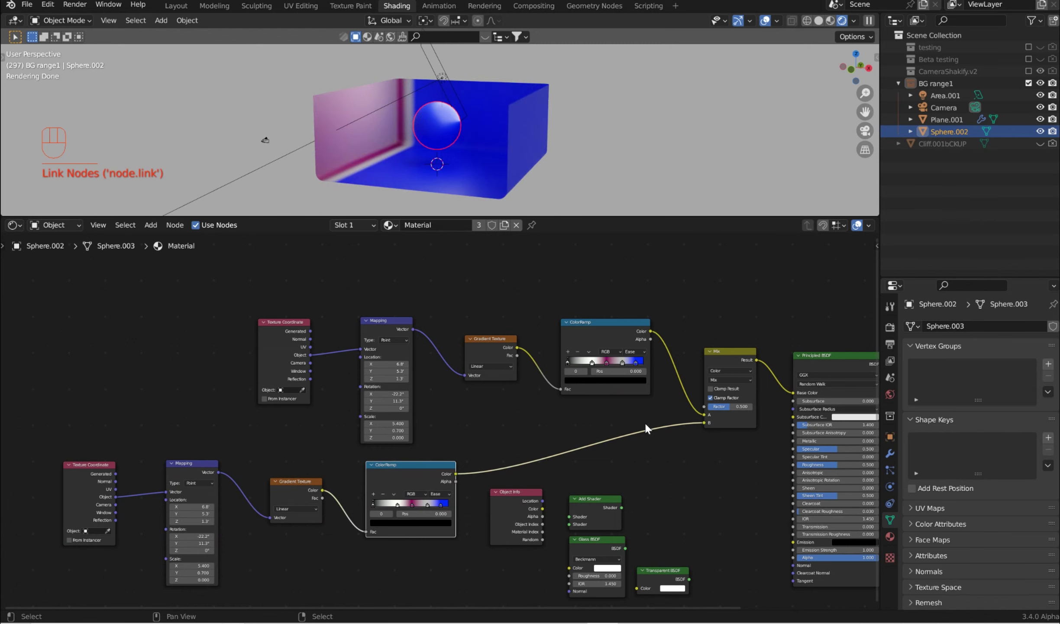
Step: Set the copied Mapping node's Z location to -3.8' and its Z scale to 13.4
scroll(563, 431, "up", 7)
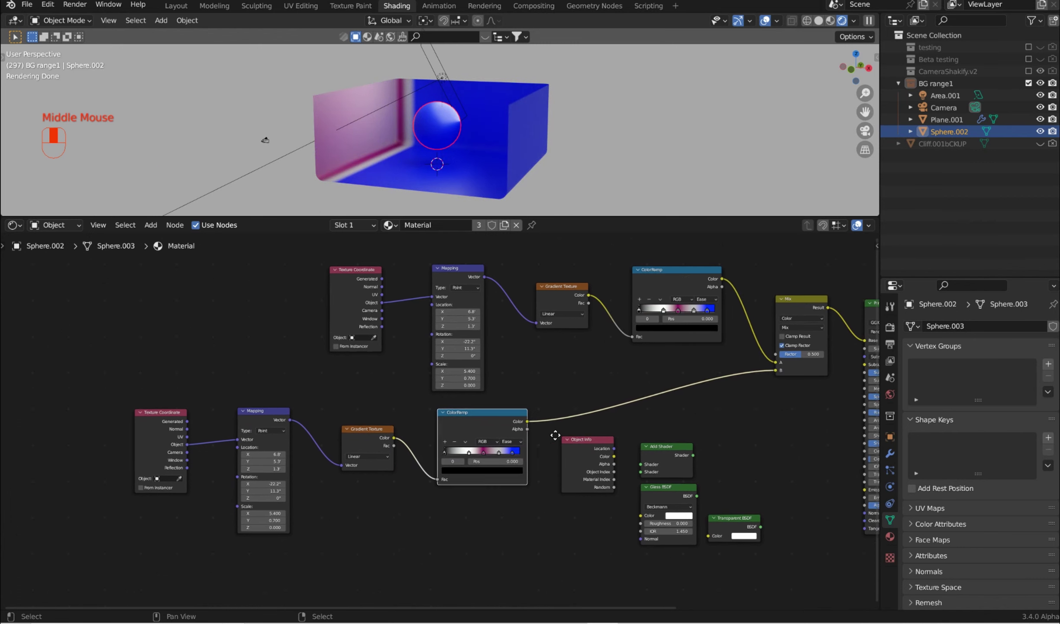
scroll(520, 428, "down", 1)
middle_click_drag(567, 432, 717, 424)
middle_click_drag(369, 478, 442, 429)
mouse_move(346, 435)
left_mouse_down()
mouse_move(381, 435)
mouse_move(350, 434)
left_mouse_up()
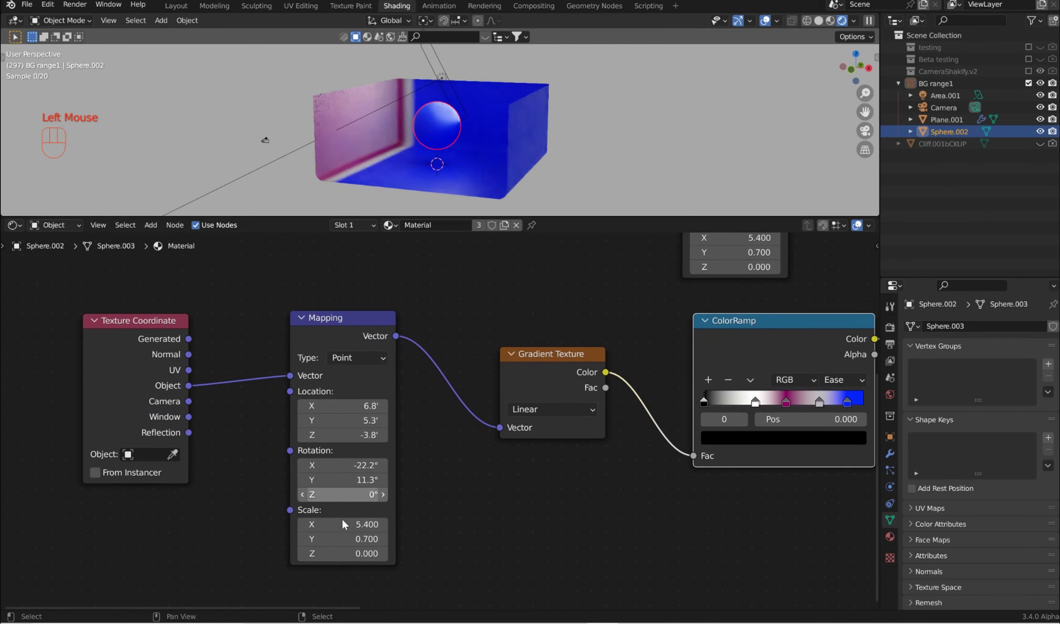
mouse_move(344, 554)
left_mouse_down()
mouse_move(390, 553)
mouse_move(346, 554)
mouse_move(362, 553)
left_mouse_up()
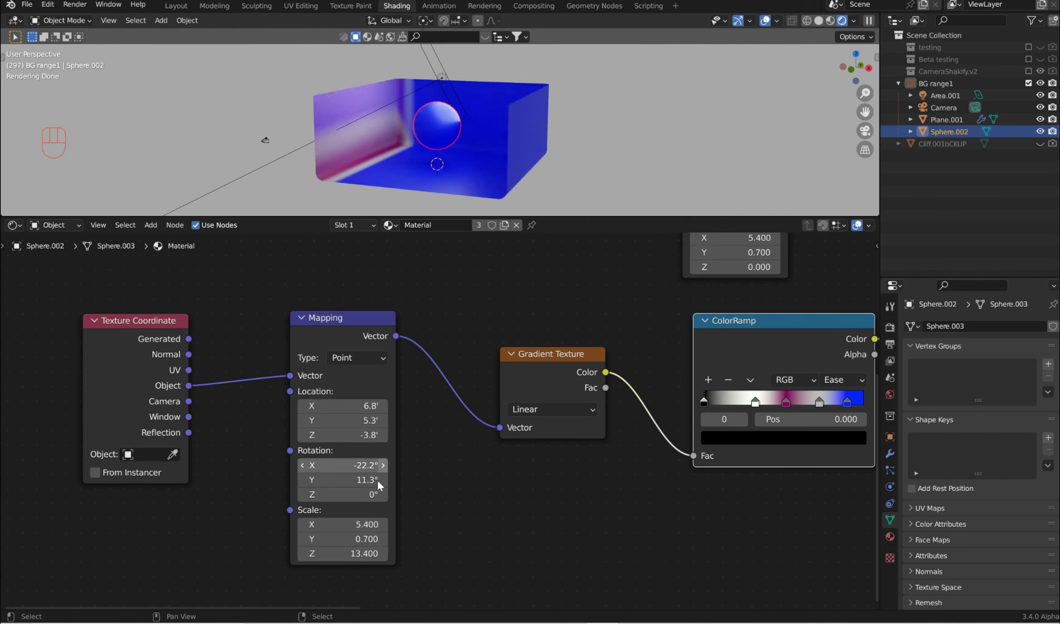
Step: Set the copied Mapping node's rotation to -21°, 16°, 8.9° and its location to -3.2', 11.2', 3.1'
left_click_drag(343, 494, 360, 466)
left_click_drag(343, 435, 317, 435)
left_click_drag(318, 420, 332, 420)
mouse_move(340, 406)
left_mouse_down()
mouse_move(381, 406)
mouse_move(321, 406)
left_mouse_up()
Step: Set the copied Mapping node's X rotation to -57.4° and X scale to 5.8, checking the gradient from other view angles
middle_click_drag(417, 201, 513, 202)
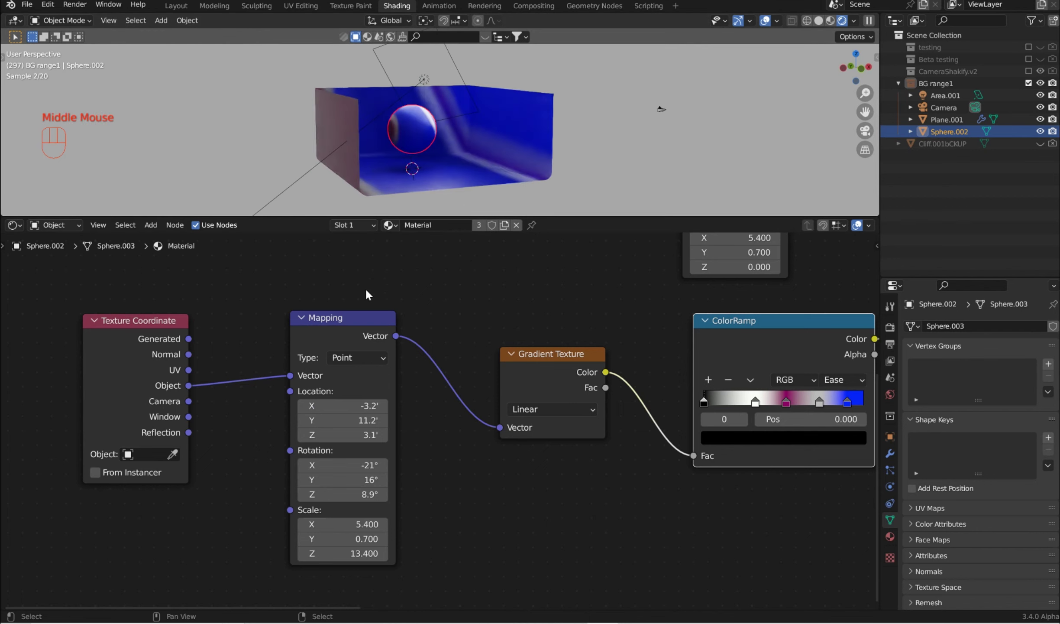
mouse_move(353, 465)
left_mouse_down()
mouse_move(368, 465)
mouse_move(316, 465)
mouse_move(335, 465)
left_mouse_up()
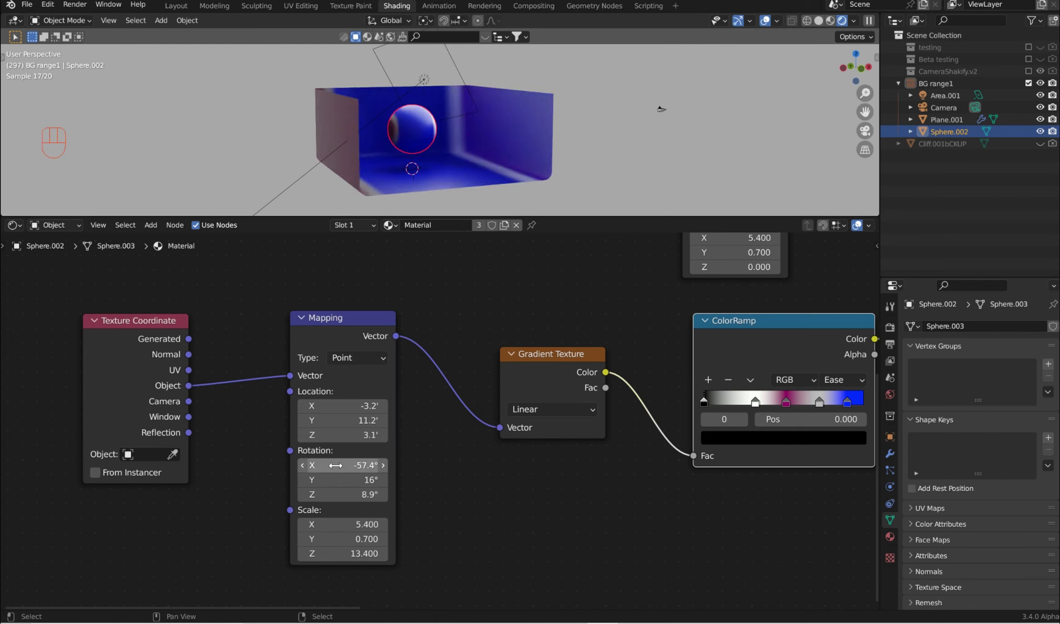
left_click_drag(353, 553, 353, 553)
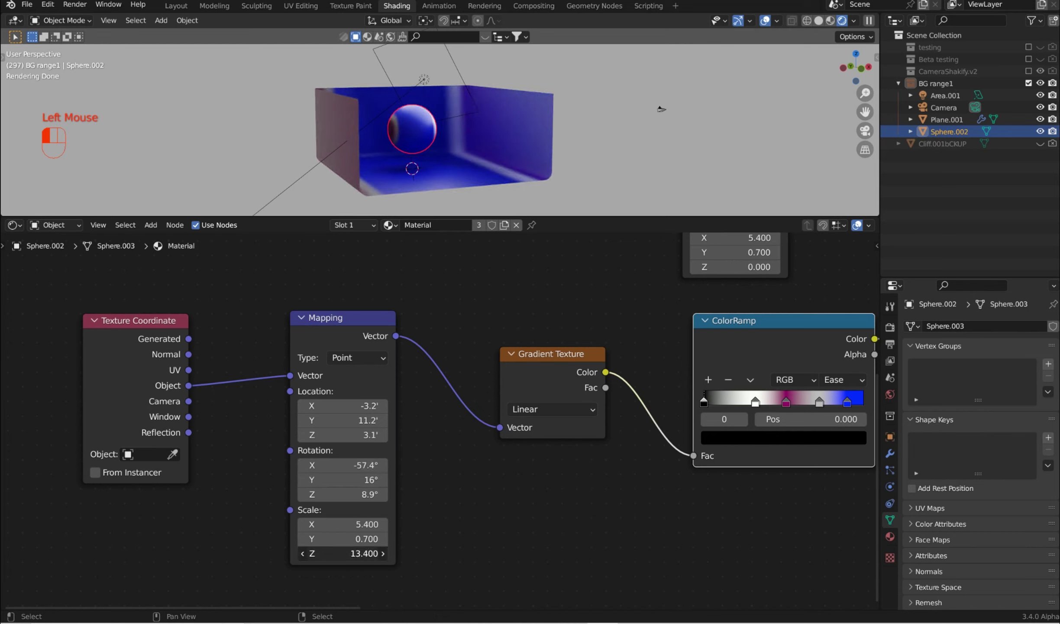
left_click(367, 539)
right_click(447, 506)
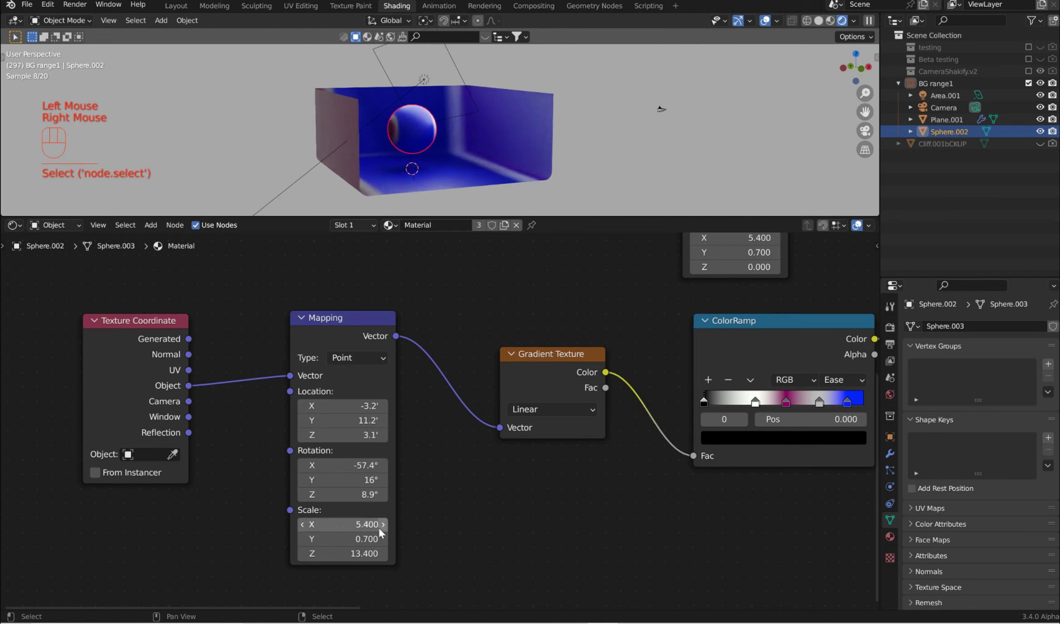
left_click_drag(364, 524, 365, 524)
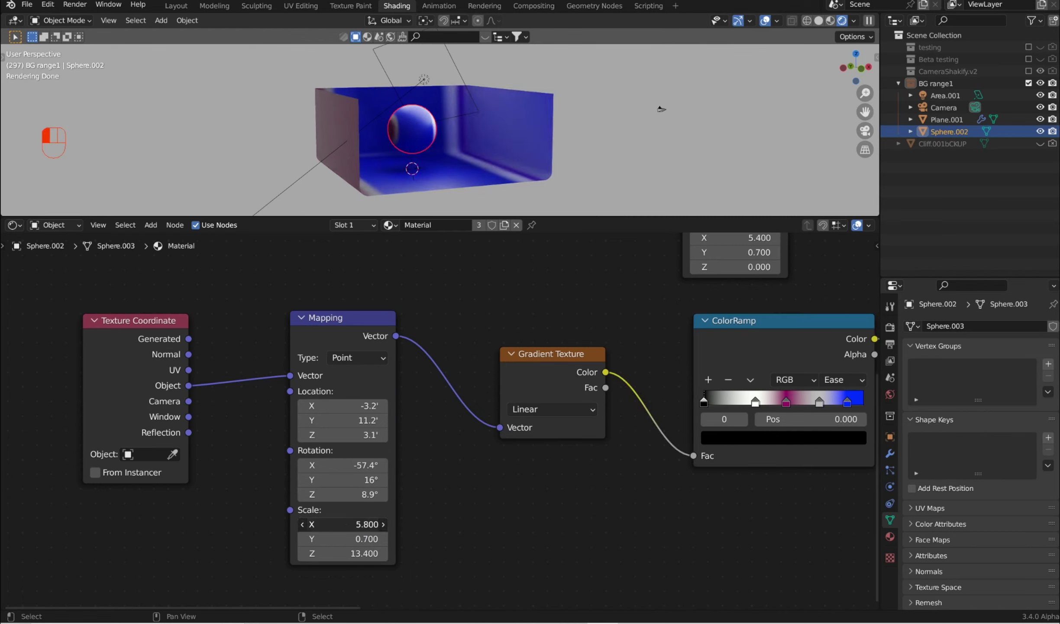
middle_click_drag(498, 173, 542, 111)
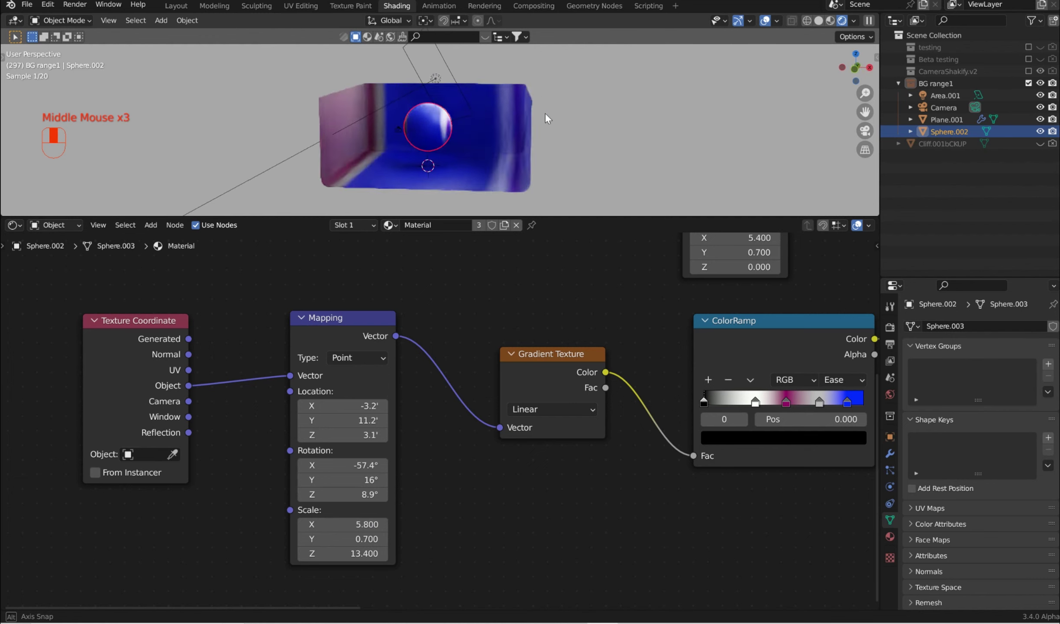
scroll(544, 104, "up", 2)
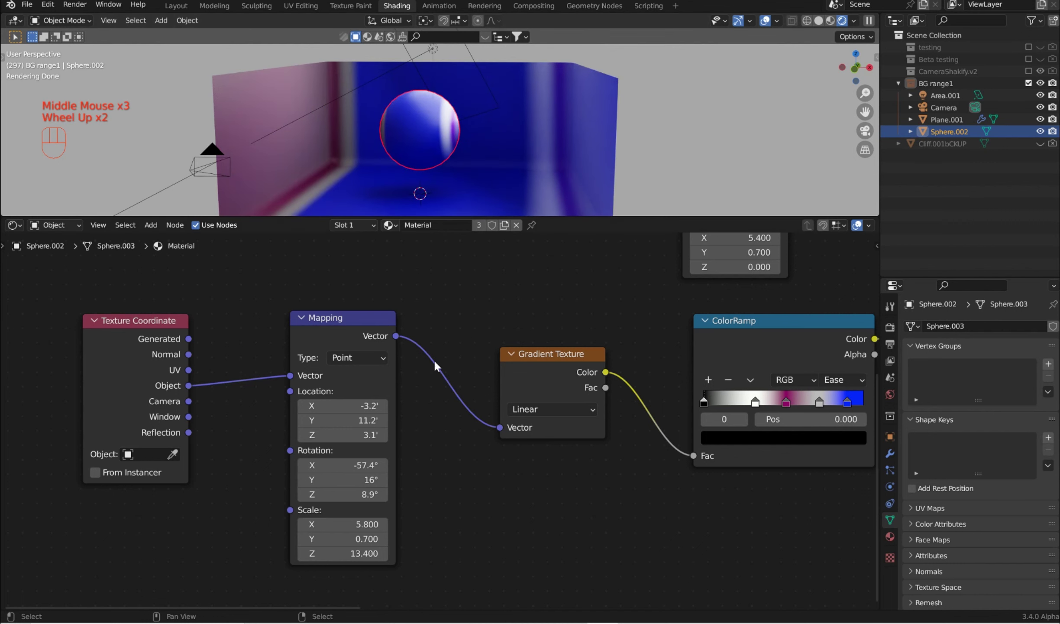
Step: Move the copied ColorRamp's magenta stop to position 0.523 and its black stop to 0.091
middle_click_drag(411, 390, 278, 409)
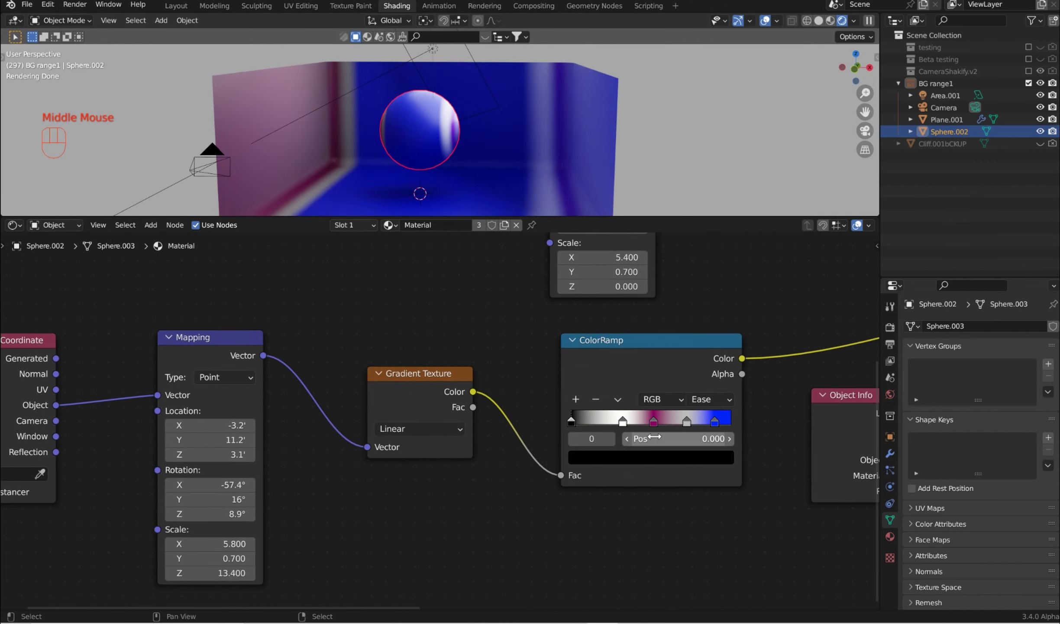
mouse_move(656, 423)
left_mouse_down()
mouse_move(567, 419)
mouse_move(641, 412)
left_mouse_up()
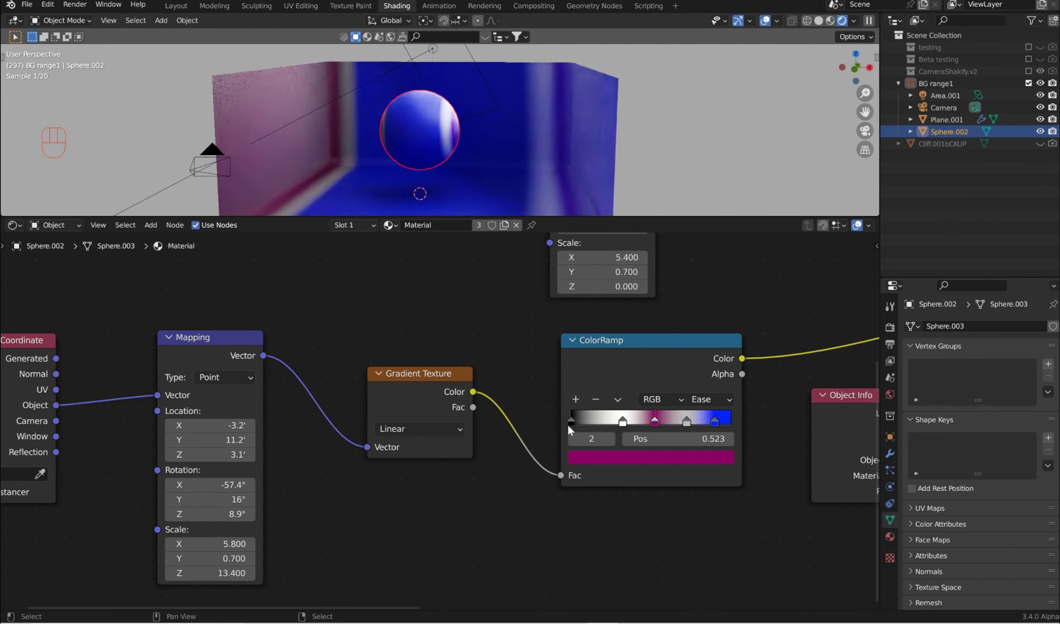
left_click_drag(575, 424, 595, 422)
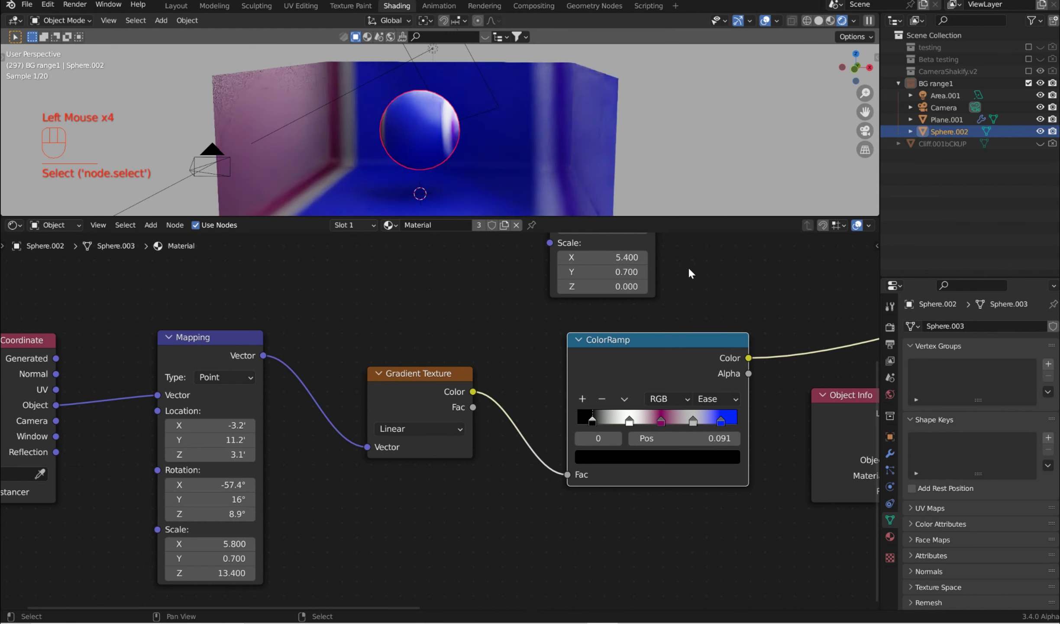
Step: Insert the Add Shader between the Principled BSDF and Material Output, and move the collapsed Volume Scatter node below it
middle_click_drag(687, 272, 432, 318)
scroll(608, 350, "down", 2)
middle_click_drag(678, 444, 493, 477)
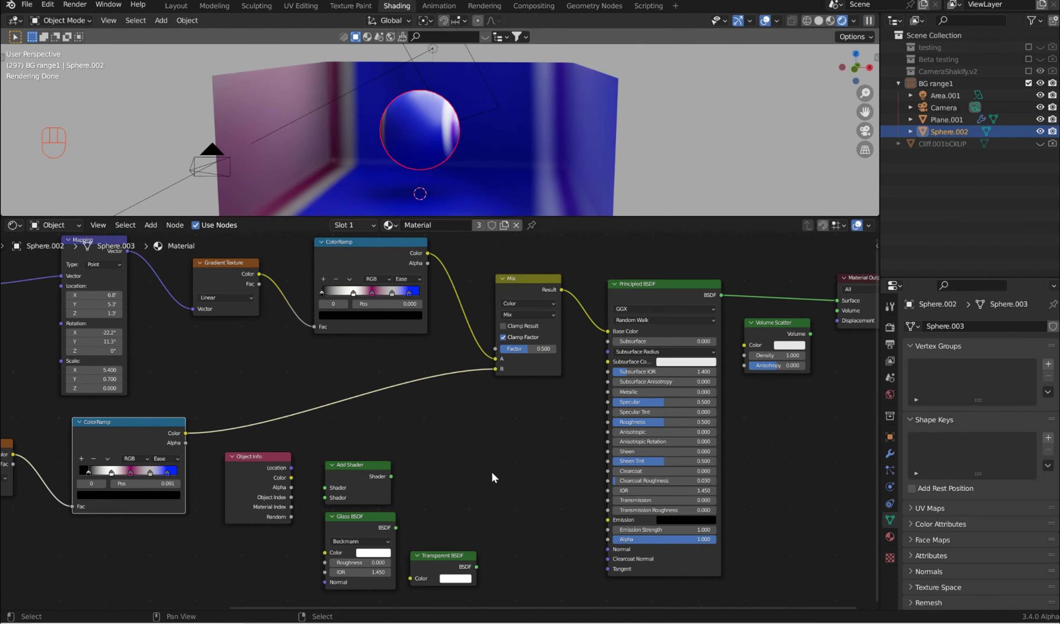
left_click_drag(361, 470, 767, 289)
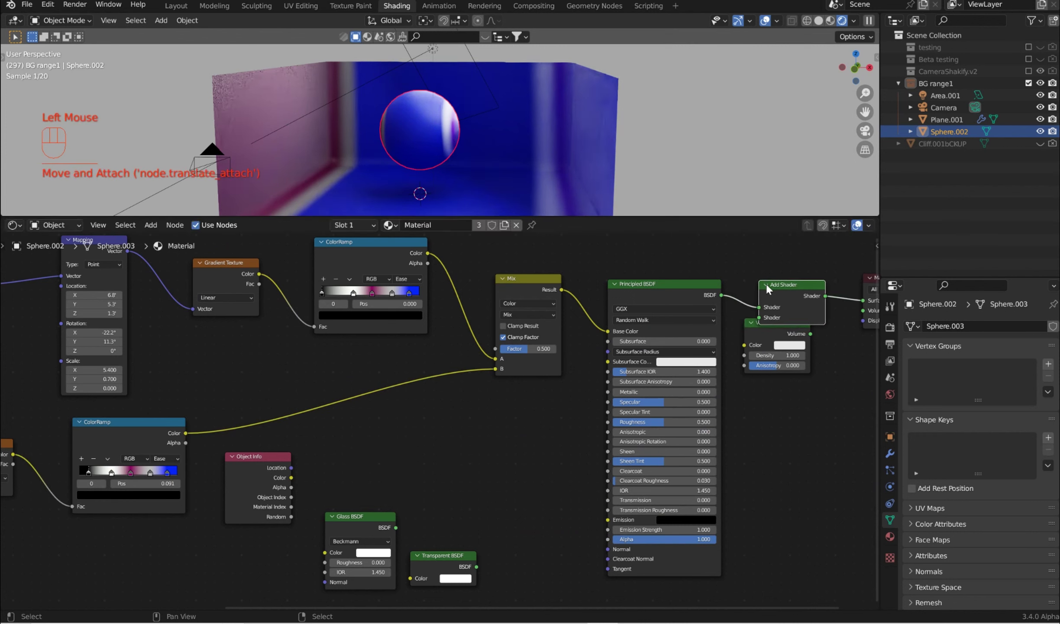
left_click(750, 325)
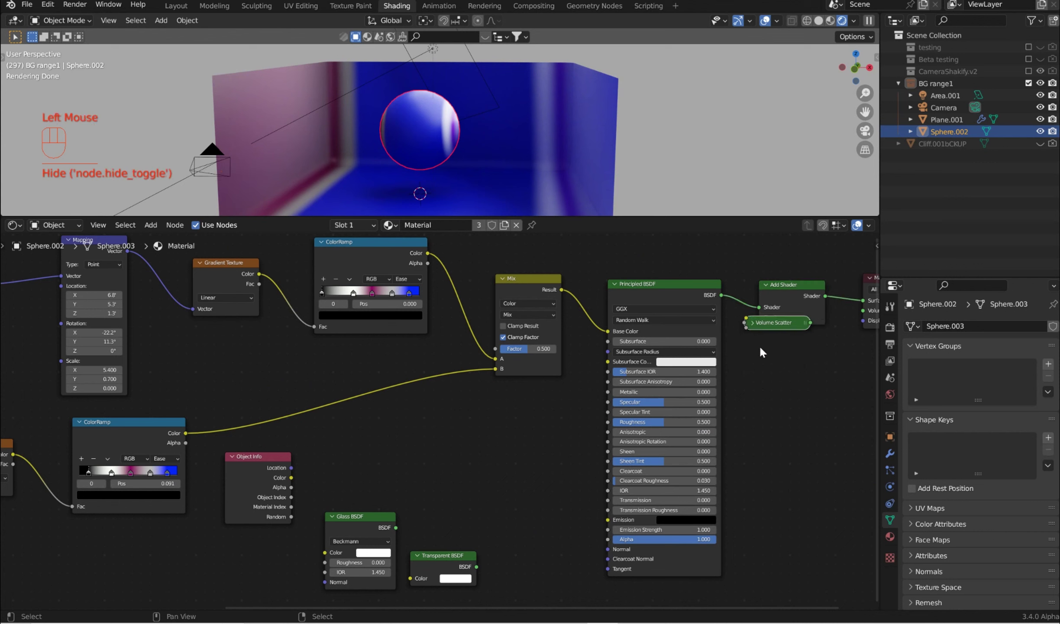
left_click_drag(763, 330, 778, 451)
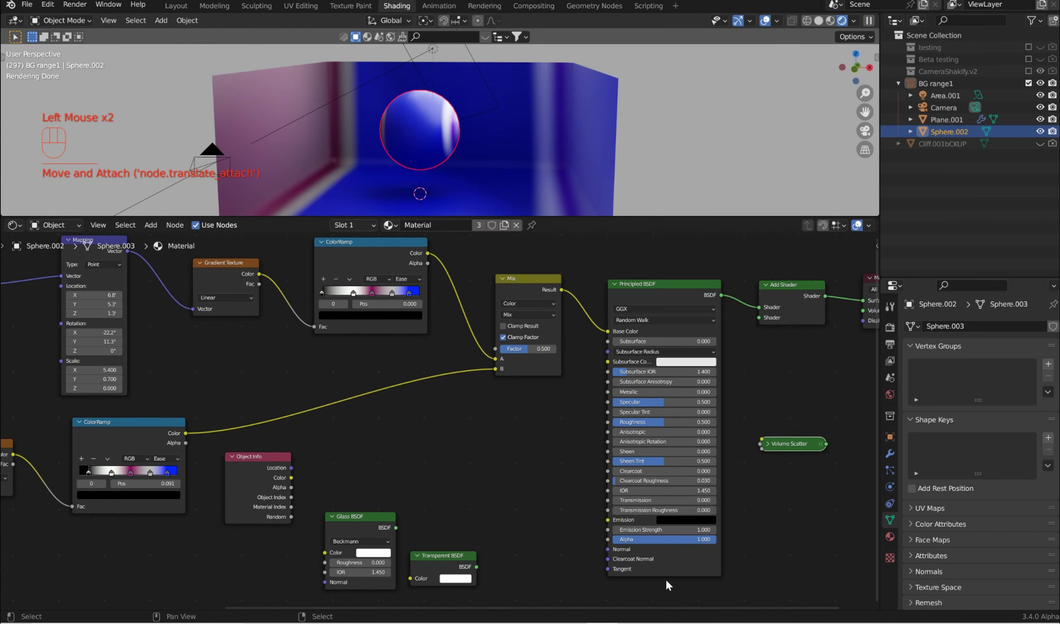
Step: Link the Glass BSDF to the Add Shader's second input and position the glass node beside the Object Info node
left_click_drag(394, 531, 761, 318)
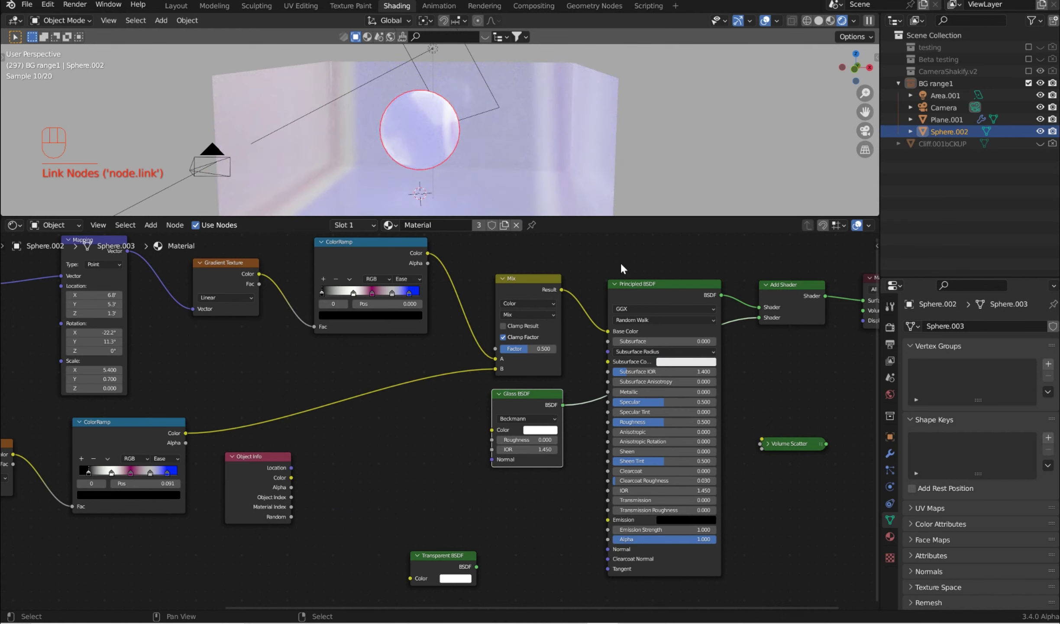
left_click_drag(529, 394, 400, 414)
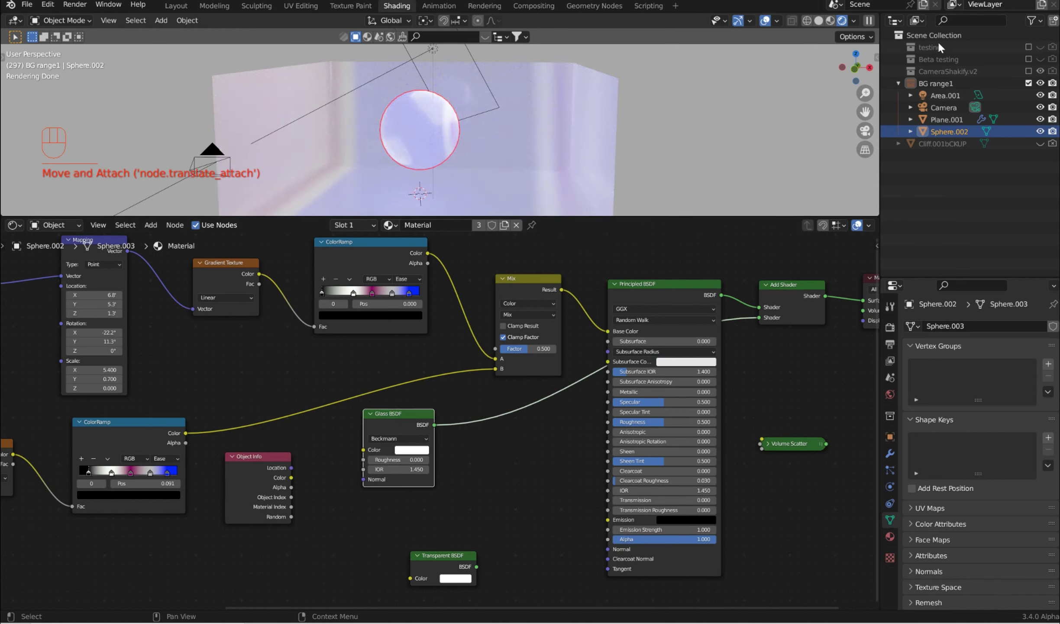
Step: Duplicate the Add Shader onto the Glass BSDF's link and connect the Transparent BSDF to the copy's second shader input
left_click(801, 283)
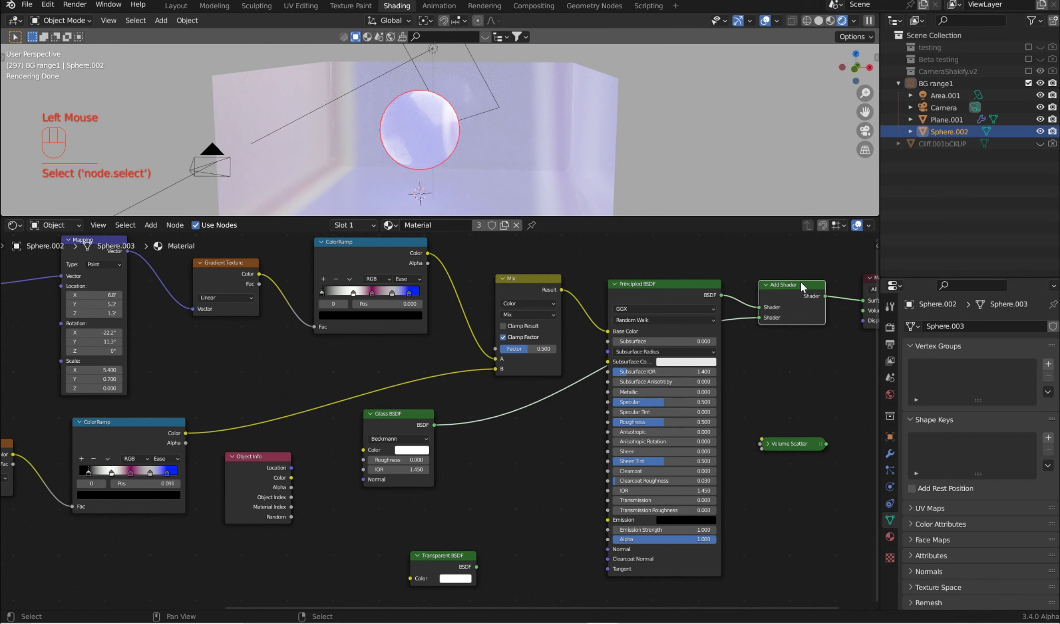
key("shift+d")
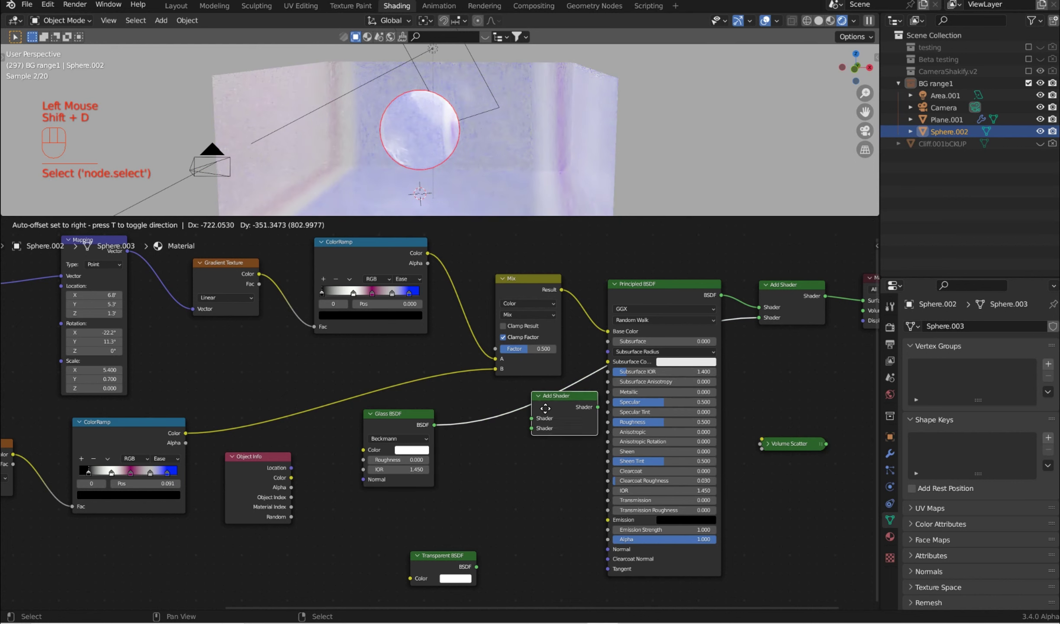
left_click(531, 417)
left_click_drag(448, 563, 403, 511)
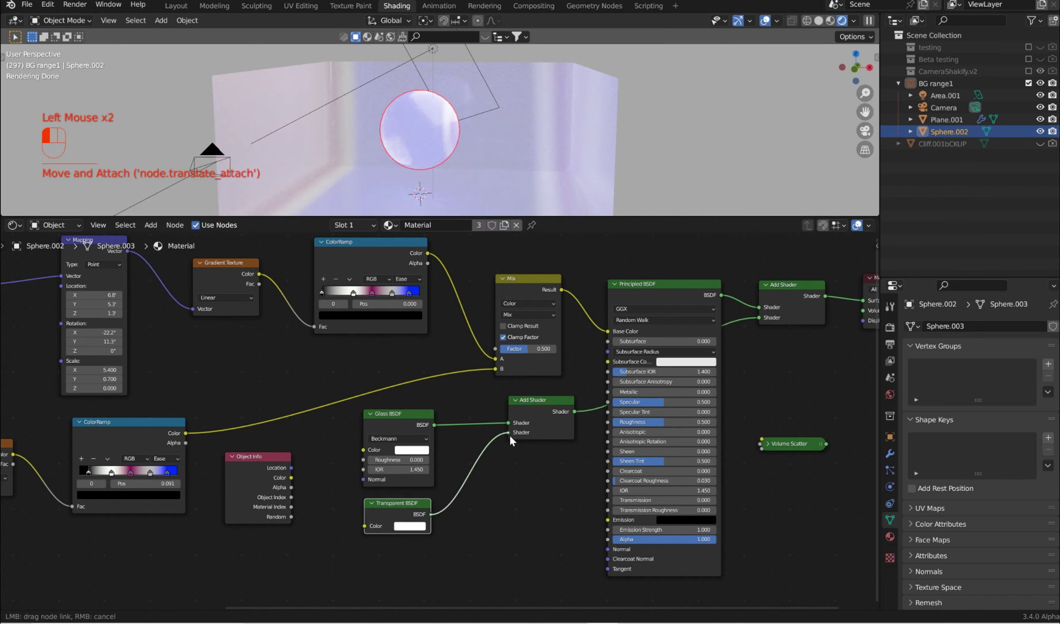
left_click_drag(510, 436, 511, 438)
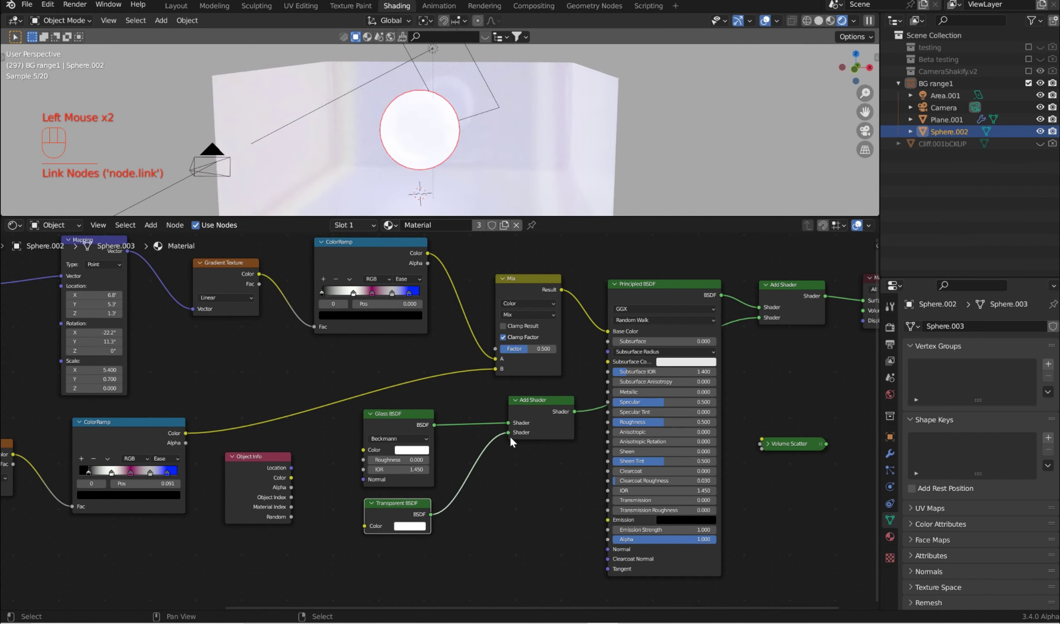
Step: Darken the Glass BSDF's colour to light grey and set the World background strength to 0
left_click(411, 451)
mouse_move(473, 328)
left_mouse_down()
mouse_move(473, 385)
mouse_move(479, 342)
left_mouse_up()
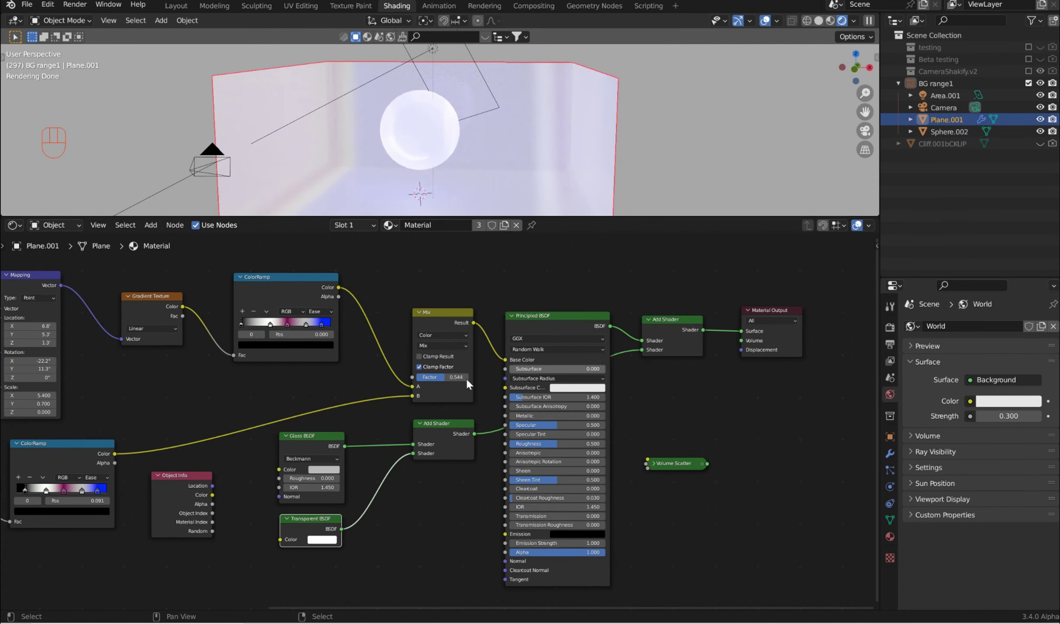
middle_click_drag(422, 392, 419, 418)
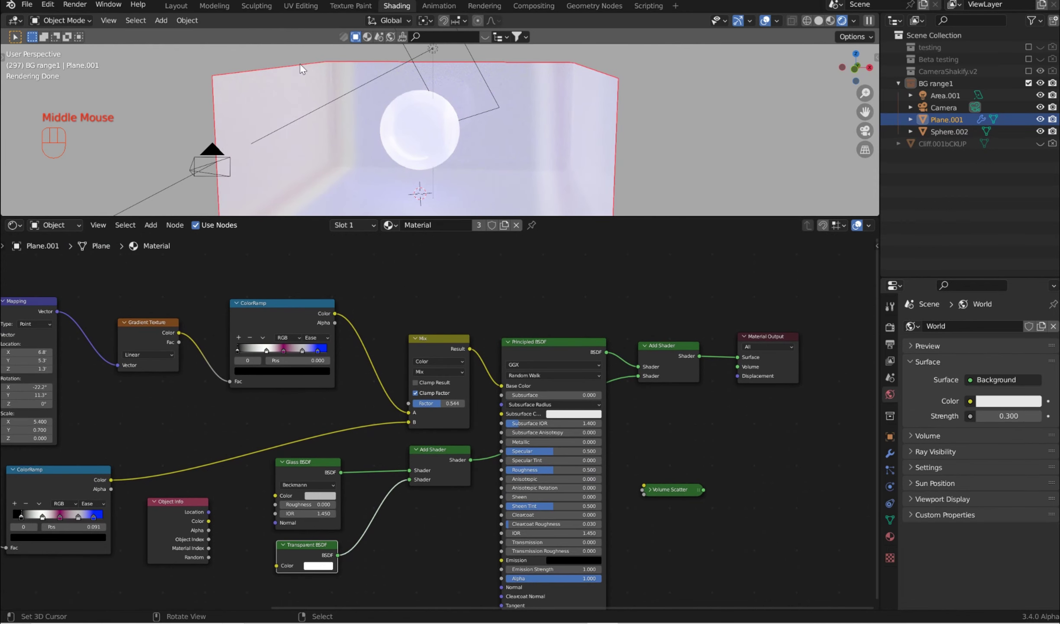
left_click_drag(1025, 415, 964, 415)
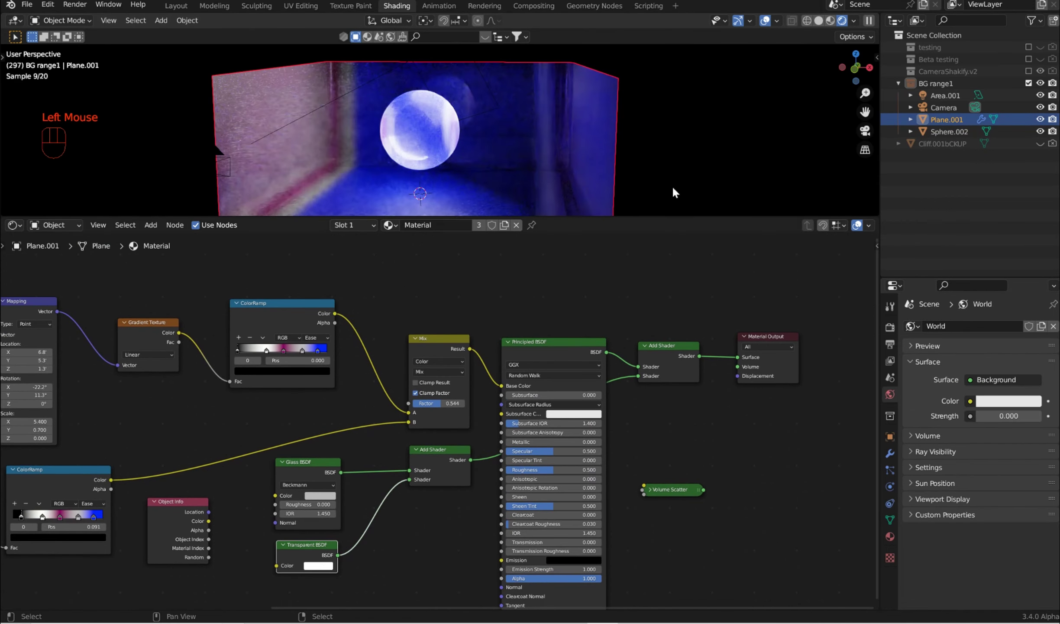
Step: Aim the area light above the sphere down at the backdrop floor
right_click(407, 61)
left_click_drag(382, 73, 398, 182)
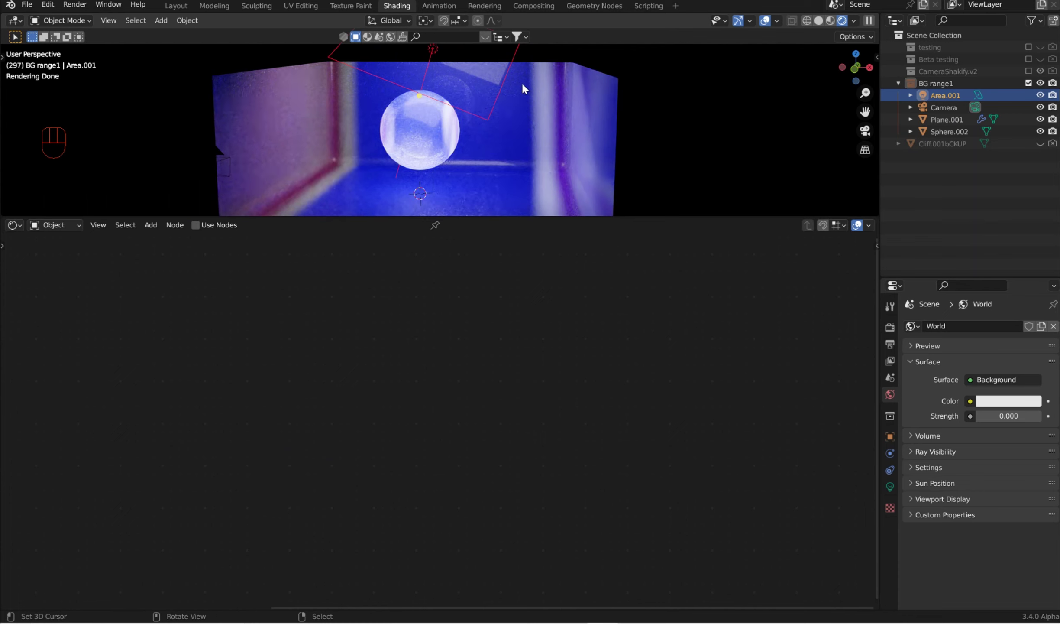
Step: Duplicate the area light three times in top view, placing copies outside the backdrop at the rear right, rear left and front left
scroll(556, 117, "down", 3)
key("KP_7")
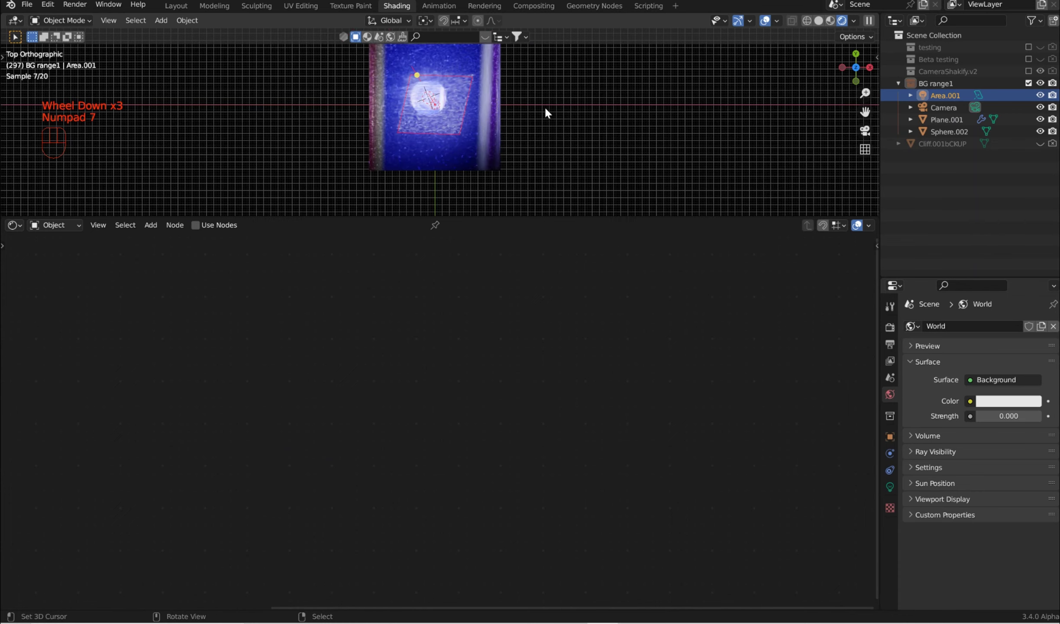
middle_click_drag(531, 91, 504, 181)
key("KP_7")
scroll(509, 167, "down", 2)
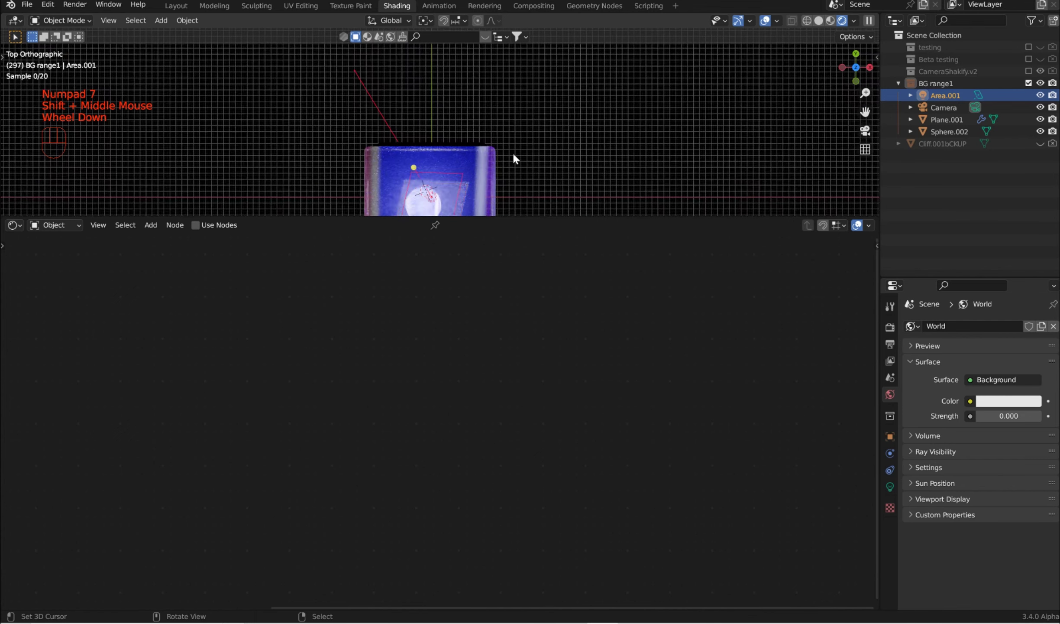
middle_click_drag(518, 143, 487, 138, "shift")
right_click(449, 157)
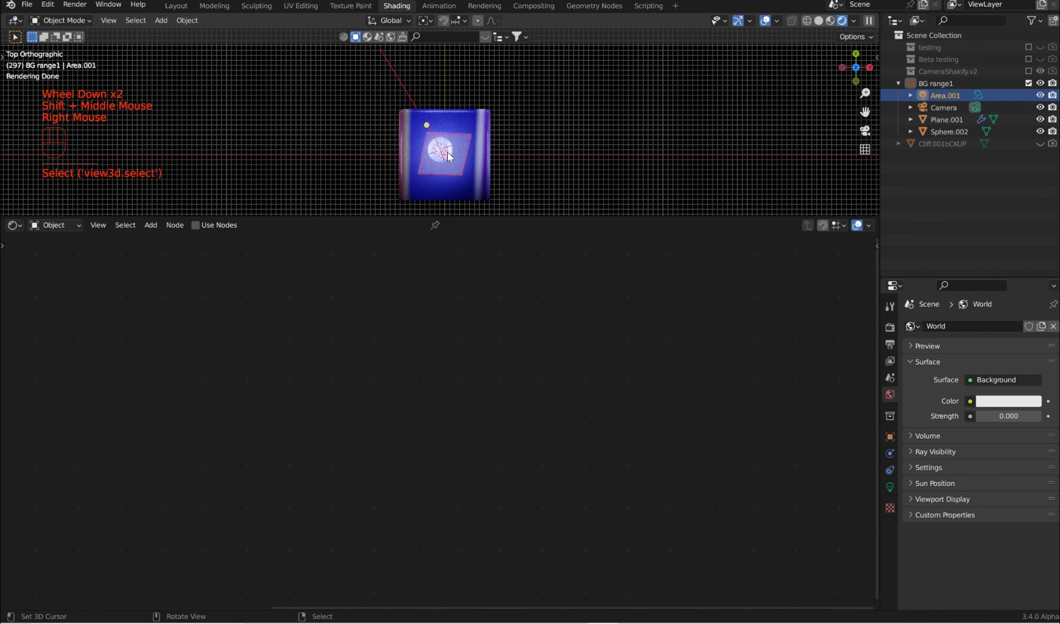
key("shift+d")
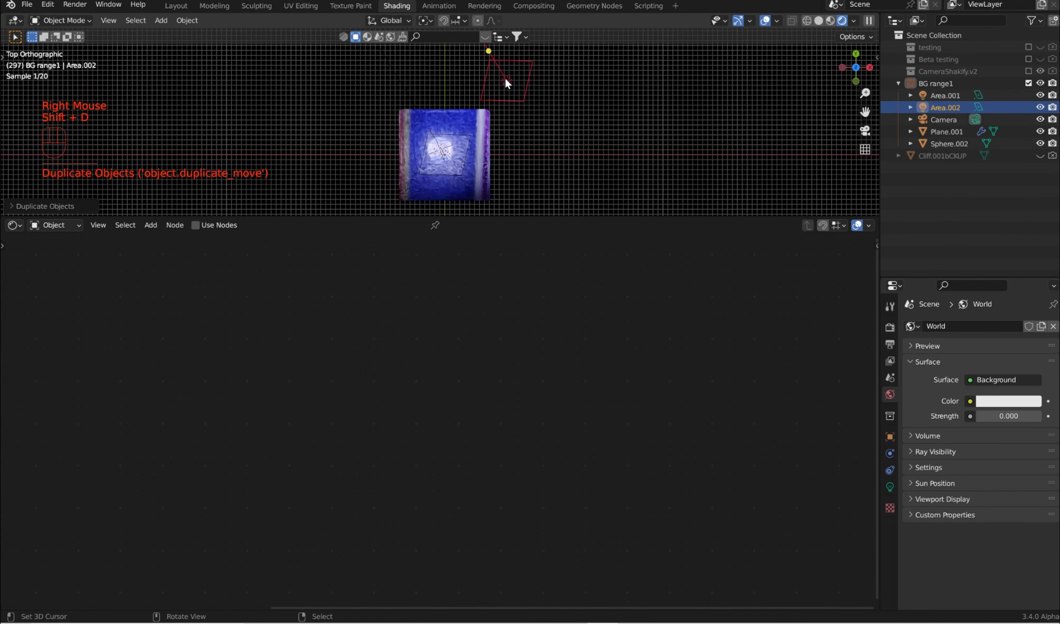
key("shift+d")
left_click(366, 95)
key("shift+d")
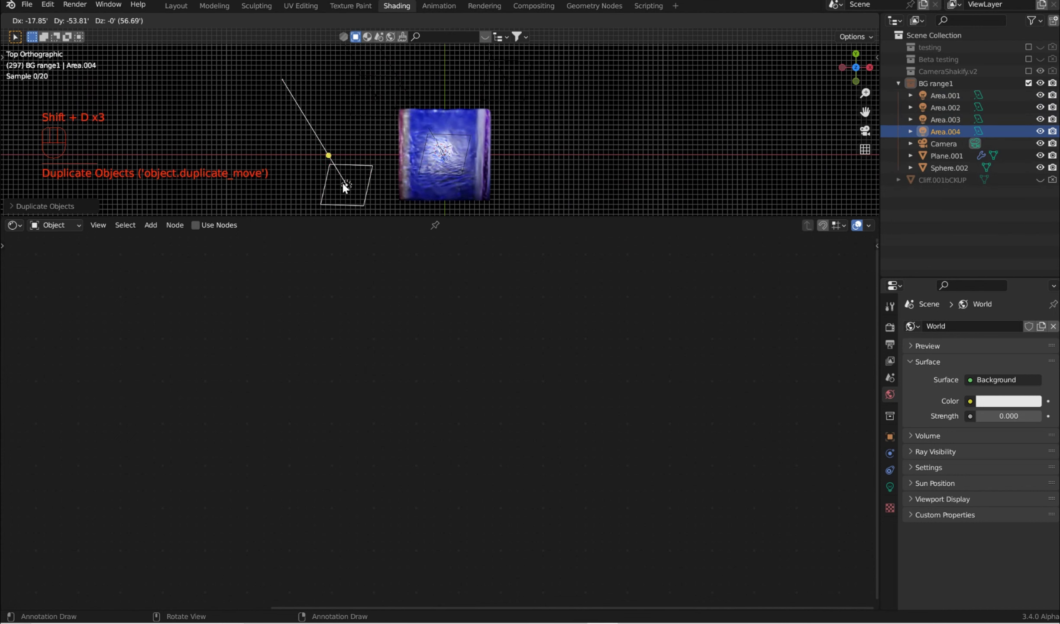
left_click(342, 182)
Step: Switch the viewport to solid shading and aim the Area.004 light into the backdrop
mouse_move(429, 136)
middle_mouse_down()
mouse_move(453, 78)
mouse_move(658, 58)
mouse_move(816, 24)
middle_mouse_up()
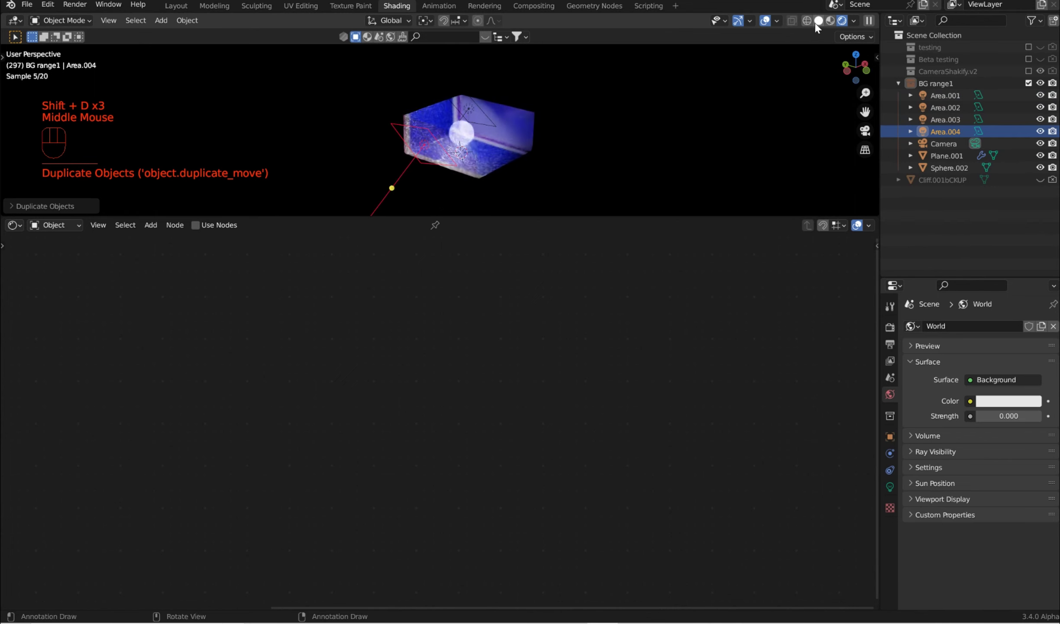
left_click(818, 20)
middle_click_drag(502, 132, 525, 136)
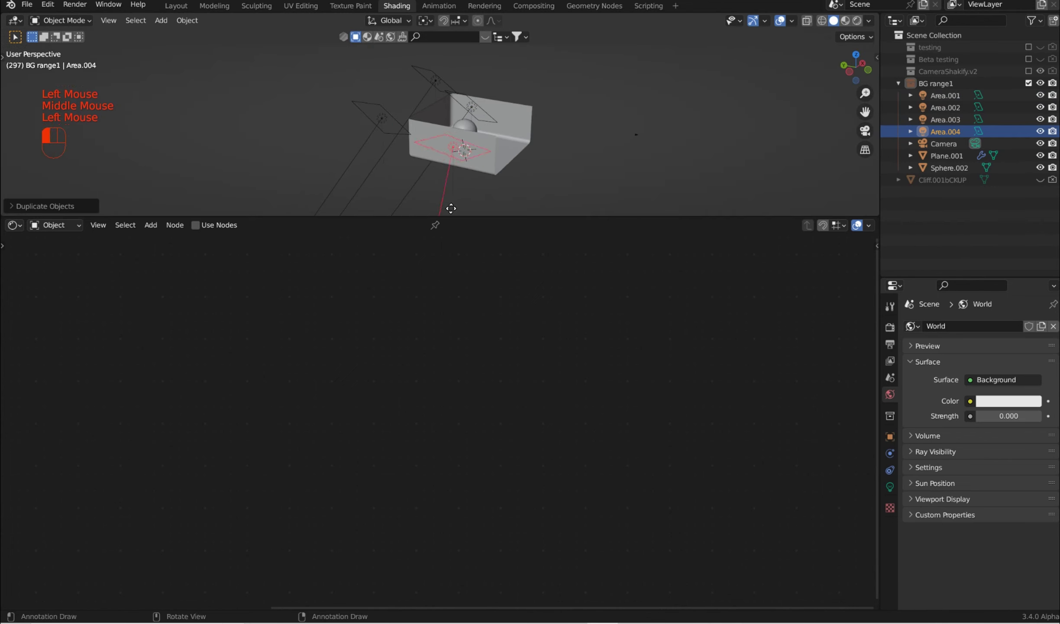
left_click_drag(460, 169, 503, 166)
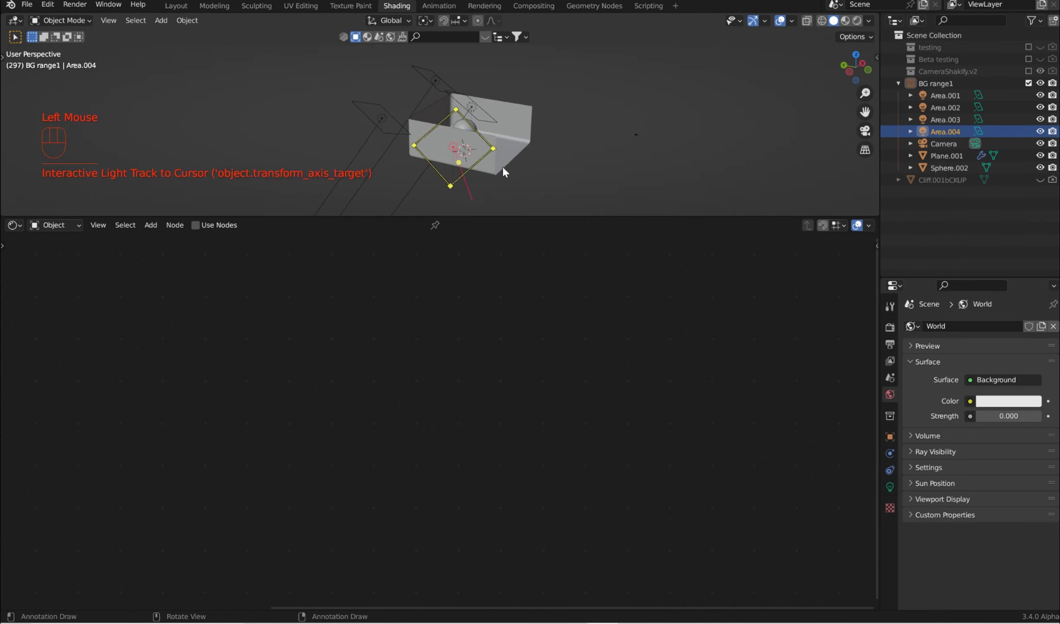
Step: Aim the Area.003 and Area.002 lights toward the inside of the backdrop
middle_click_drag(503, 165, 604, 159)
middle_click_drag(539, 143, 547, 108)
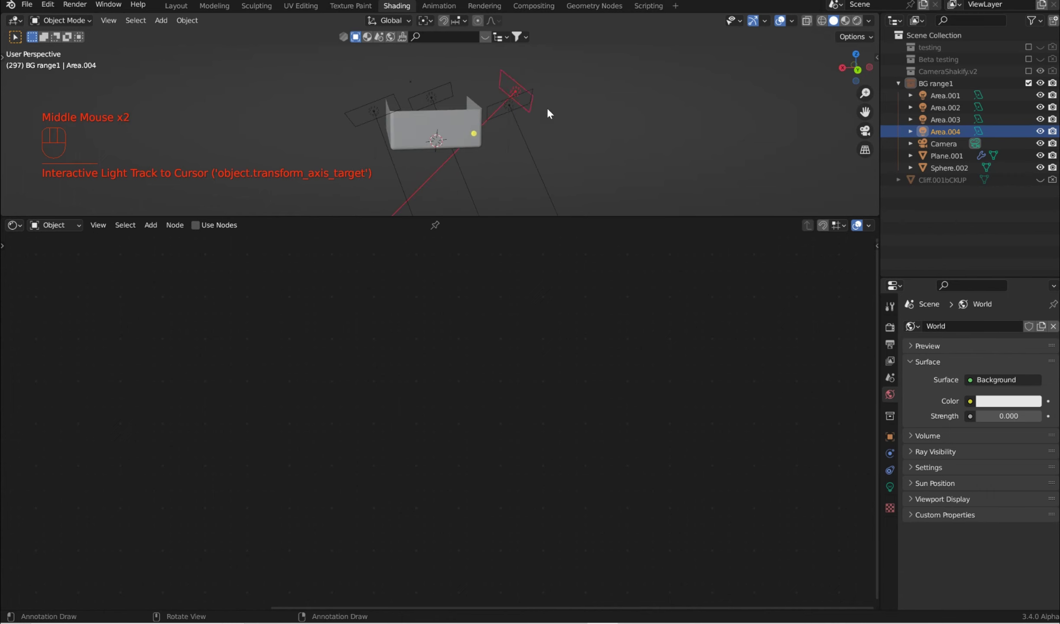
left_click(508, 114)
left_click_drag(473, 156, 437, 156)
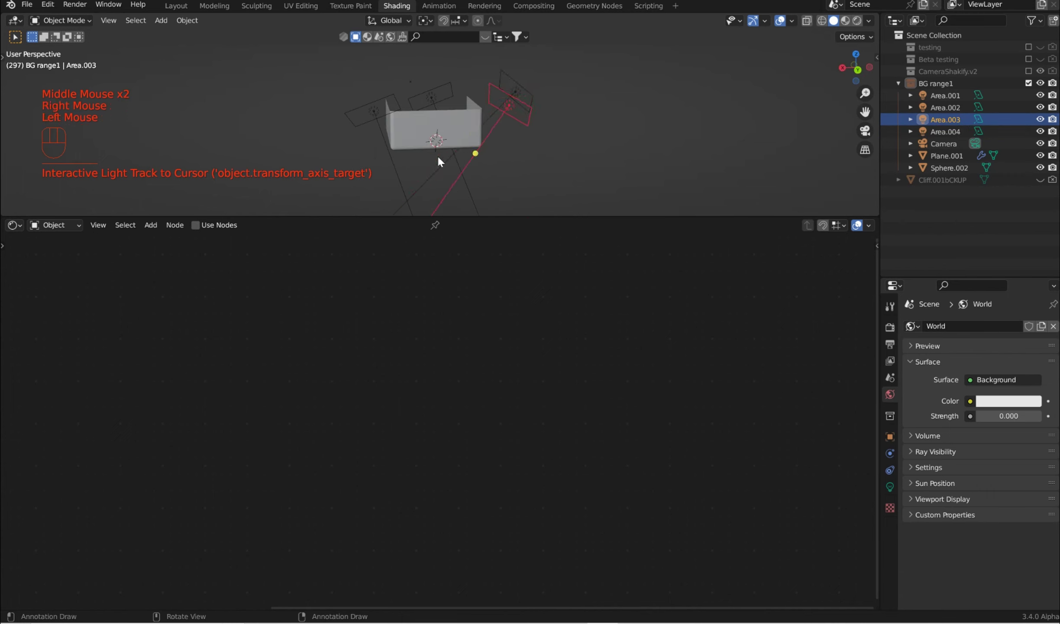
middle_click_drag(437, 157, 530, 143)
right_click(489, 144)
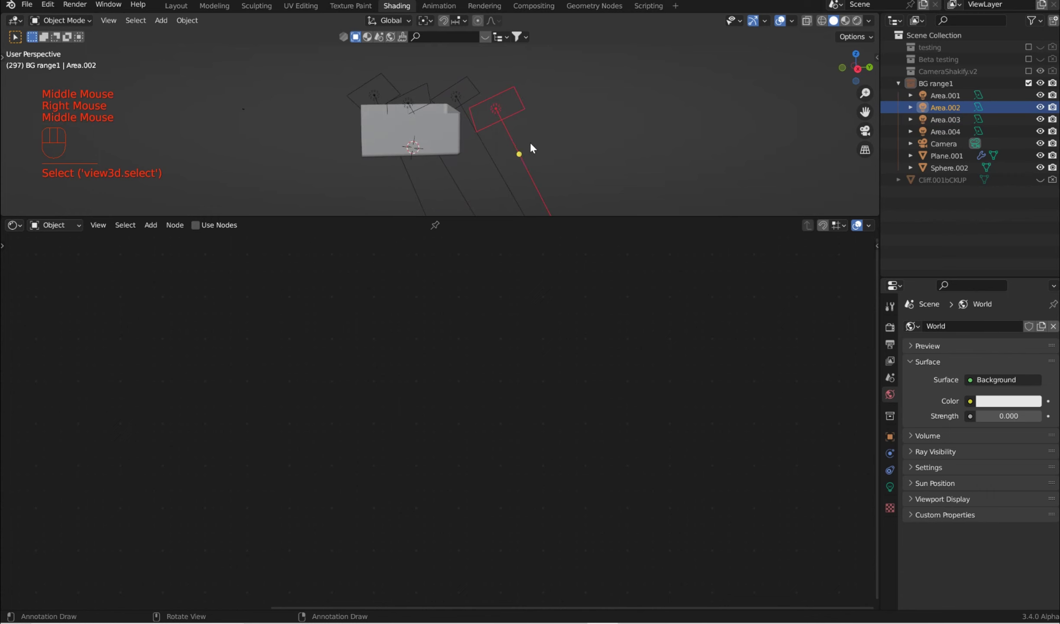
left_click_drag(518, 154, 457, 155)
Step: Re-aim the Area.003 light at the backdrop's rear left corner from the top view
middle_click_drag(458, 156, 586, 208)
middle_click_drag(549, 87, 487, 5)
right_click(456, 53)
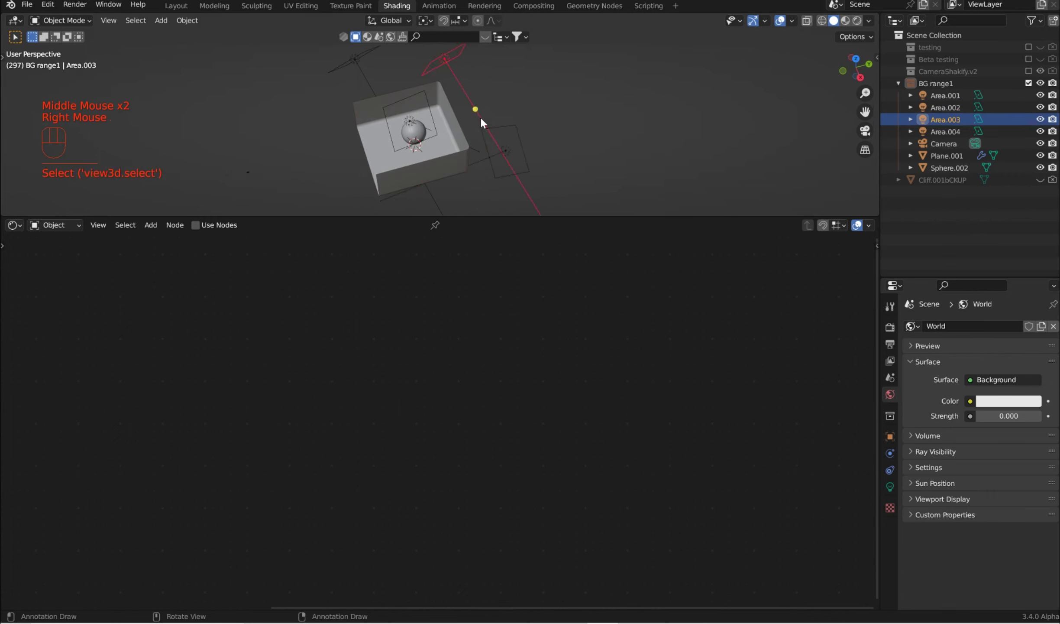
key("KP_7")
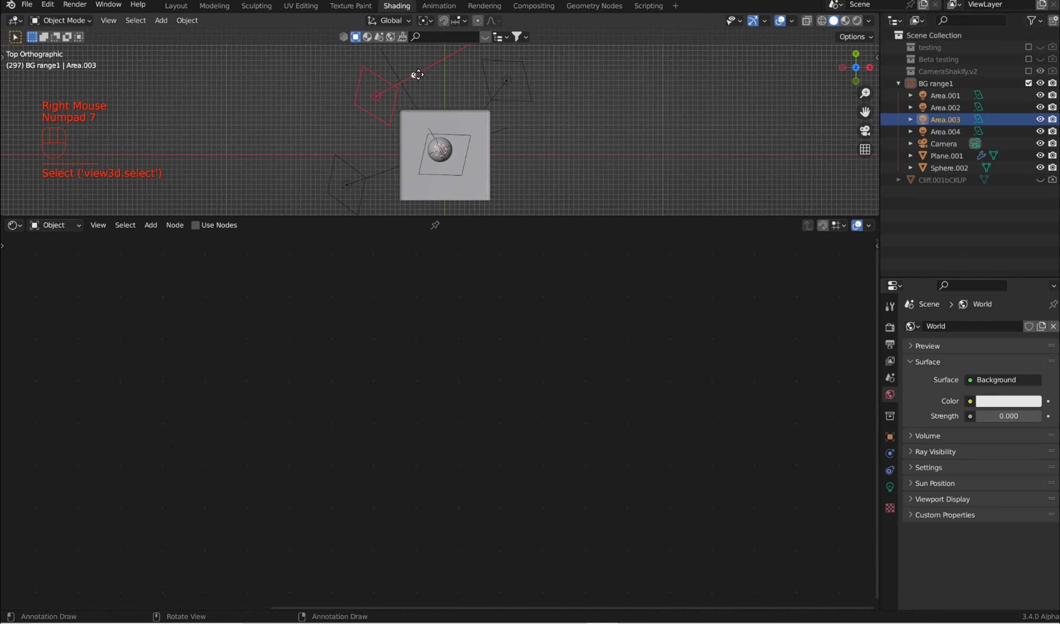
left_click(402, 112)
middle_click_drag(401, 112, 461, 206)
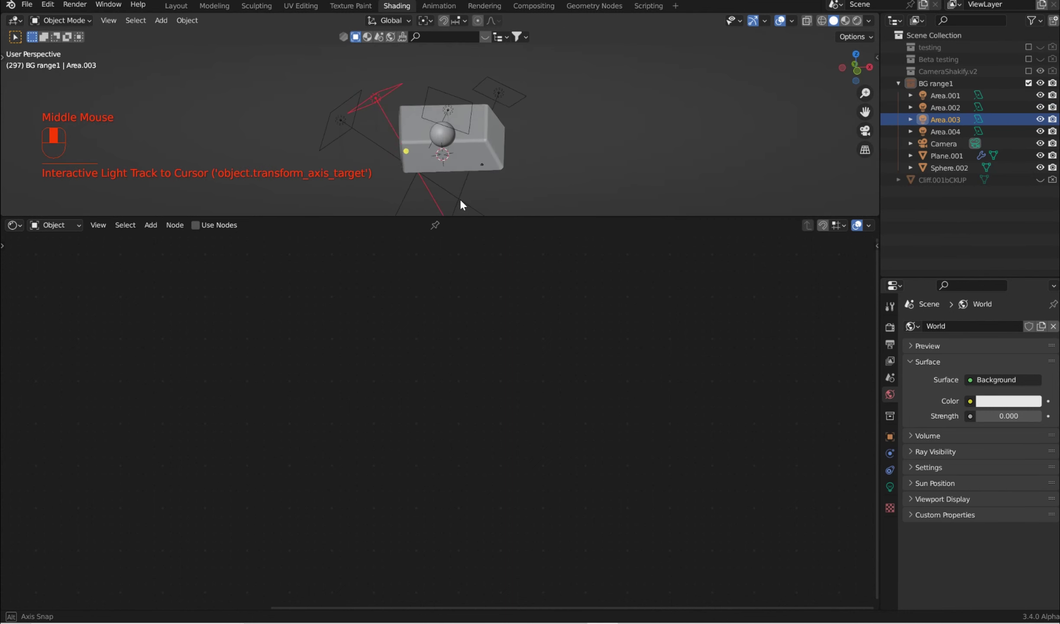
Step: Switch the viewport to rendered shading and raise the Area.003 light slightly
middle_click_drag(649, 142, 607, 125)
scroll(622, 119, "up", 3)
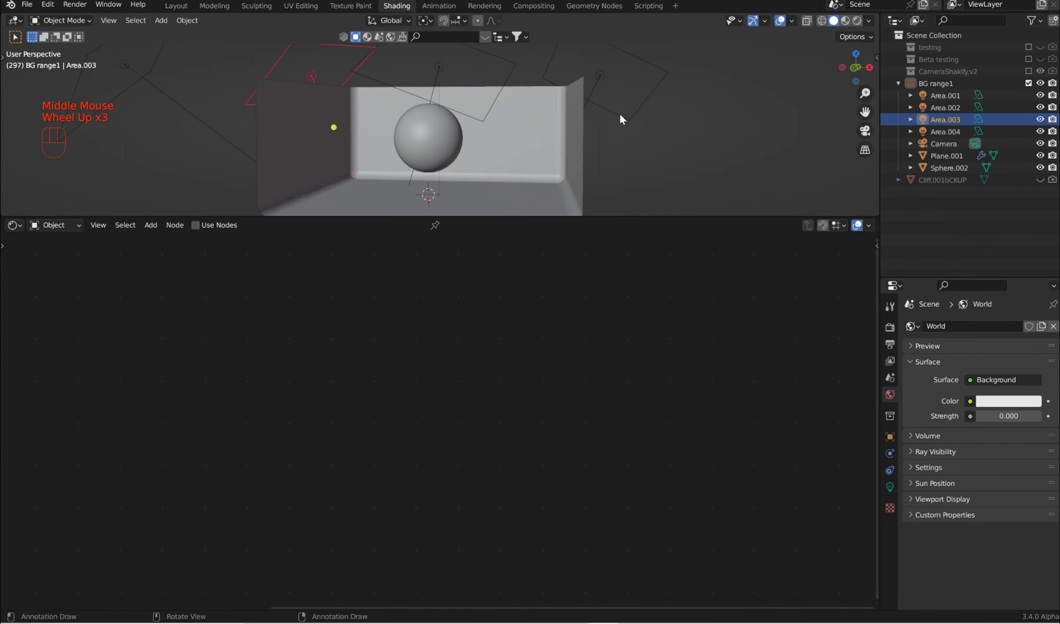
left_click(858, 21)
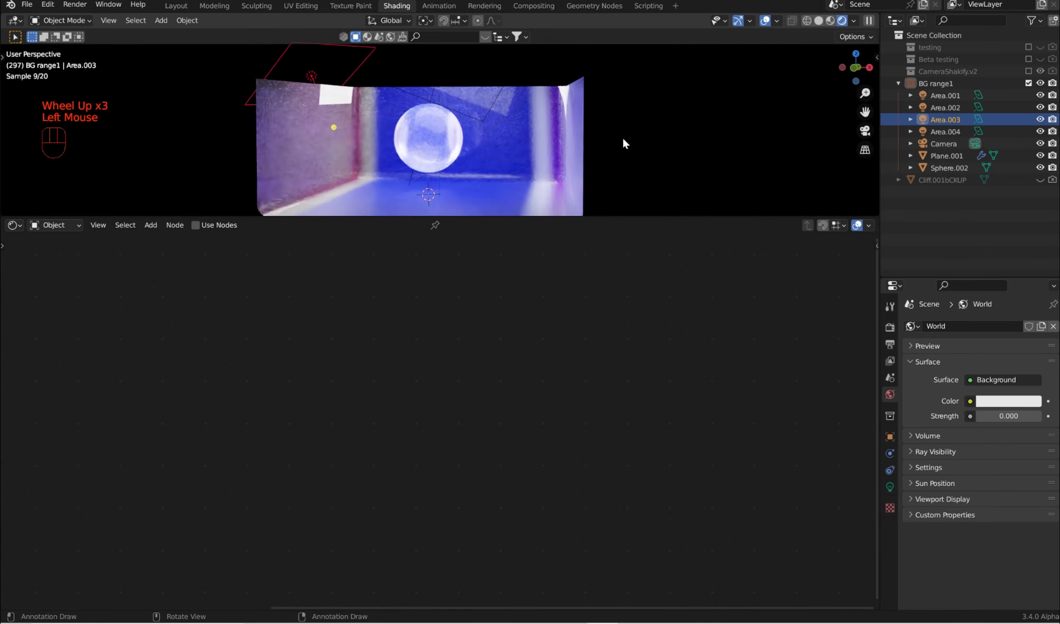
scroll(619, 138, "up", 1)
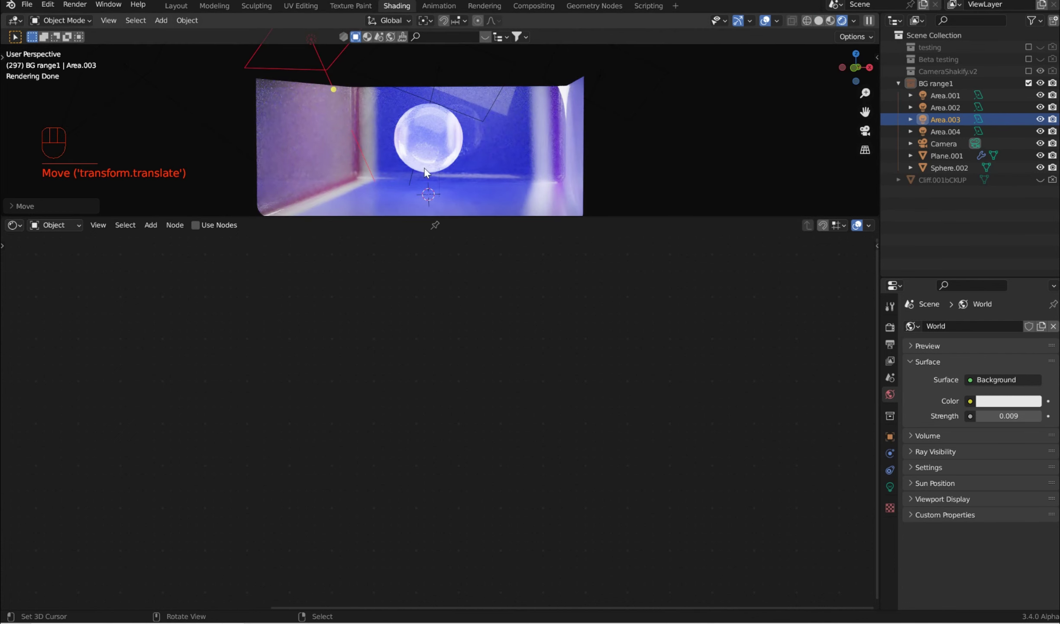
Step: Raise the Area.001 light above the sphere along the global Z axis, clear of the backdrop's top edge
right_click(334, 82)
right_click(437, 72)
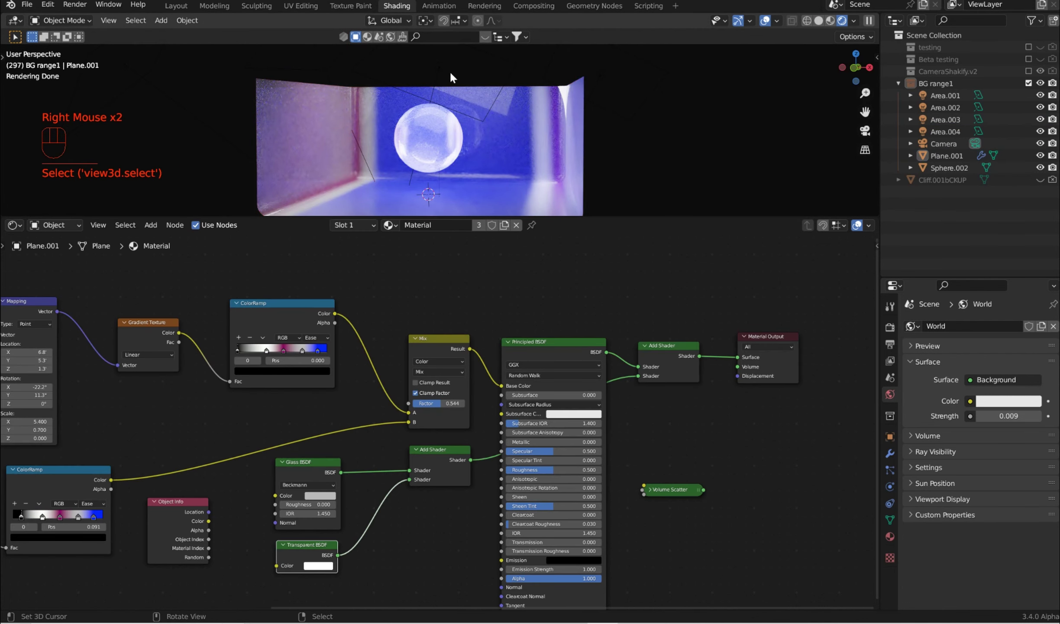
right_click(434, 74)
key("g")
key("z")
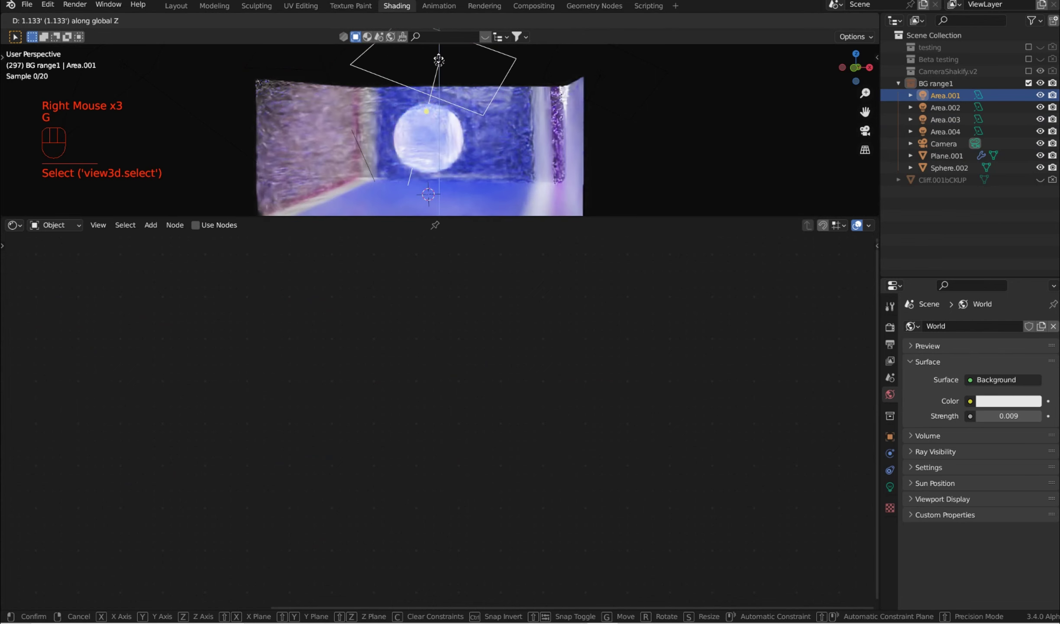
left_click(457, 211)
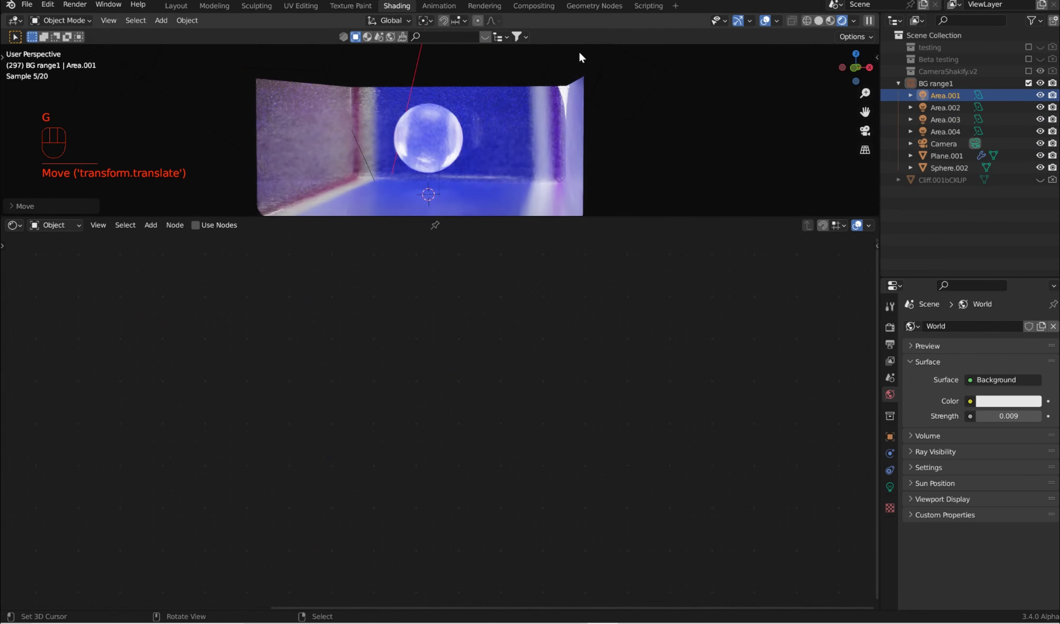
Step: Raise the Area.002 light beside the backdrop's right wall along the global Z axis
right_click(595, 69)
right_click(610, 80)
key("g")
key("z")
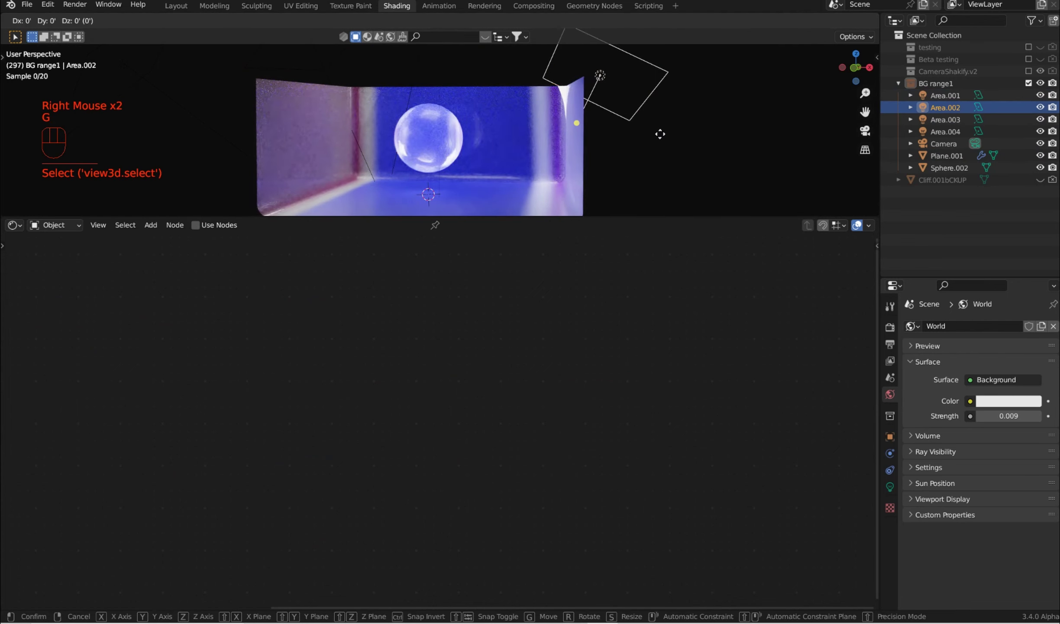
left_click(669, 48)
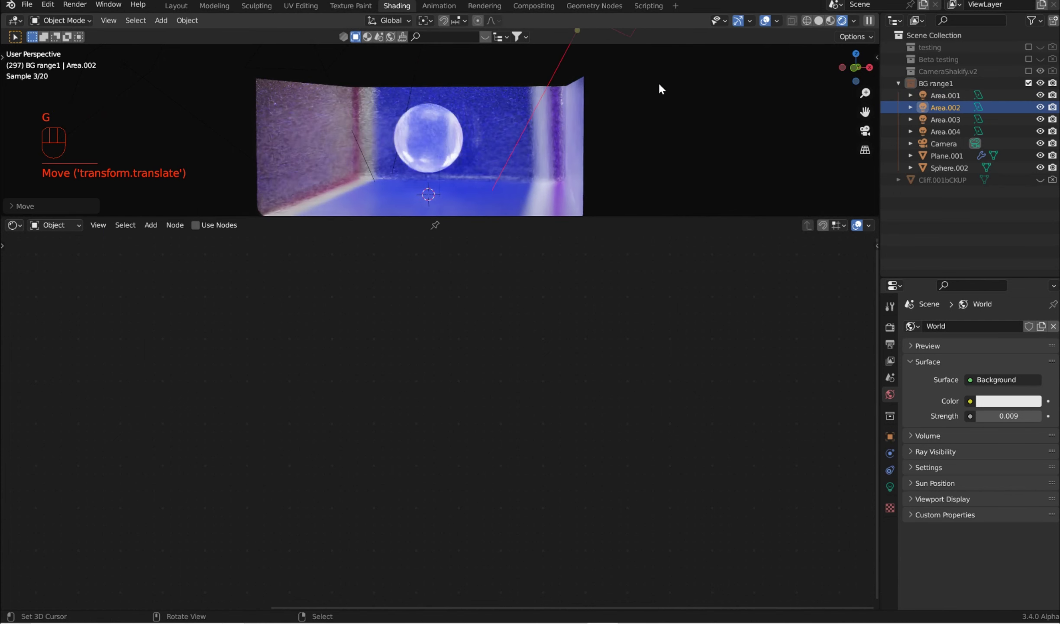
Step: Check the rendered lighting on the sphere and walls, and select the backdrop plane
right_click(657, 83)
middle_click_drag(657, 83, 621, 118)
scroll(613, 123, "up", 2)
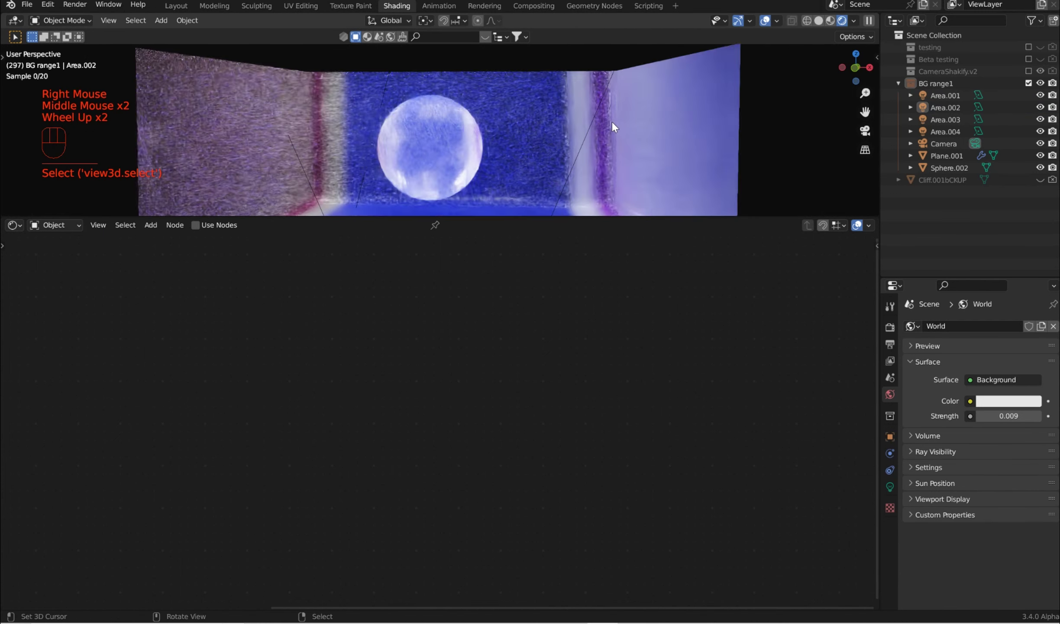
right_click(458, 151)
right_click(565, 127)
scroll(548, 145, "down", 1, "shift")
scroll(548, 145, "down", 1)
middle_click_drag(547, 144, 525, 149, "shift")
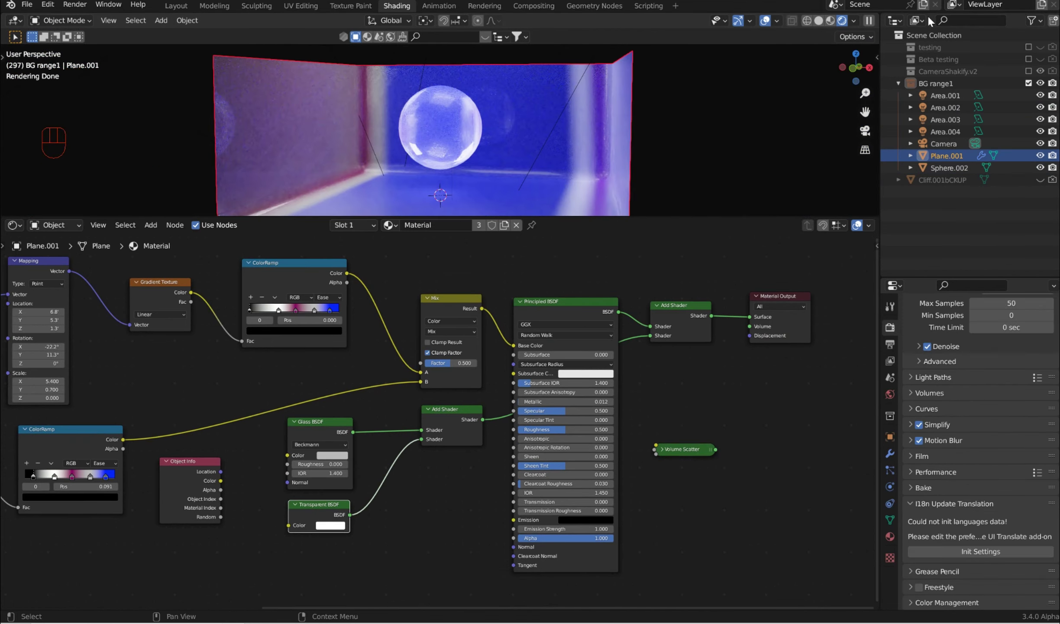
Step: Set the Glass BSDF node's IOR to 0.8 in the backdrop's material and check the rendered result
scroll(537, 466, "up", 6)
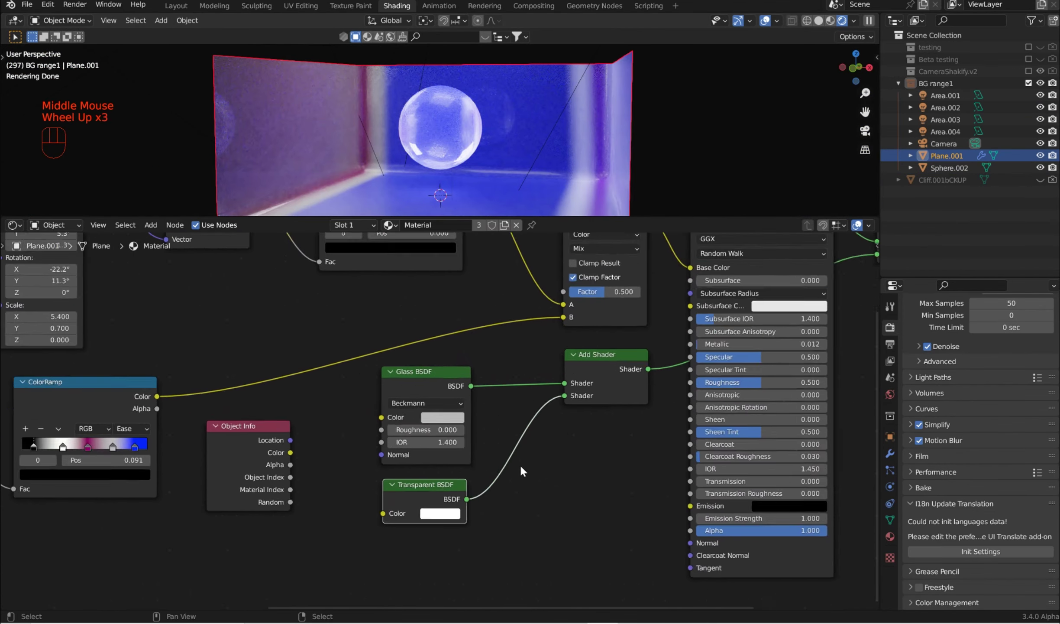
scroll(531, 428, "up", 3)
left_click_drag(447, 351, 449, 345)
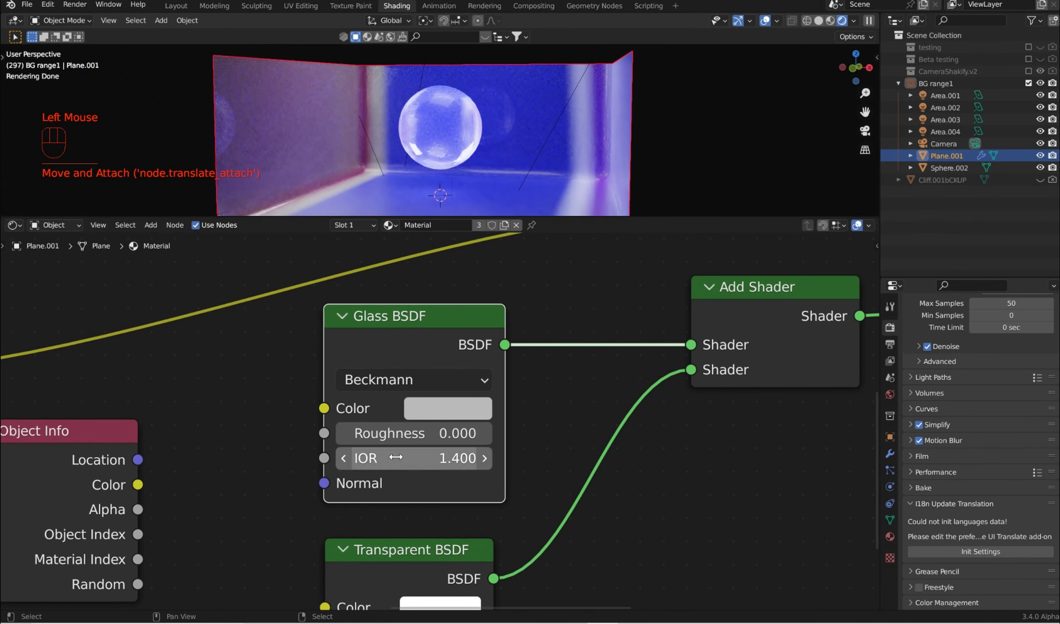
double_click(442, 458)
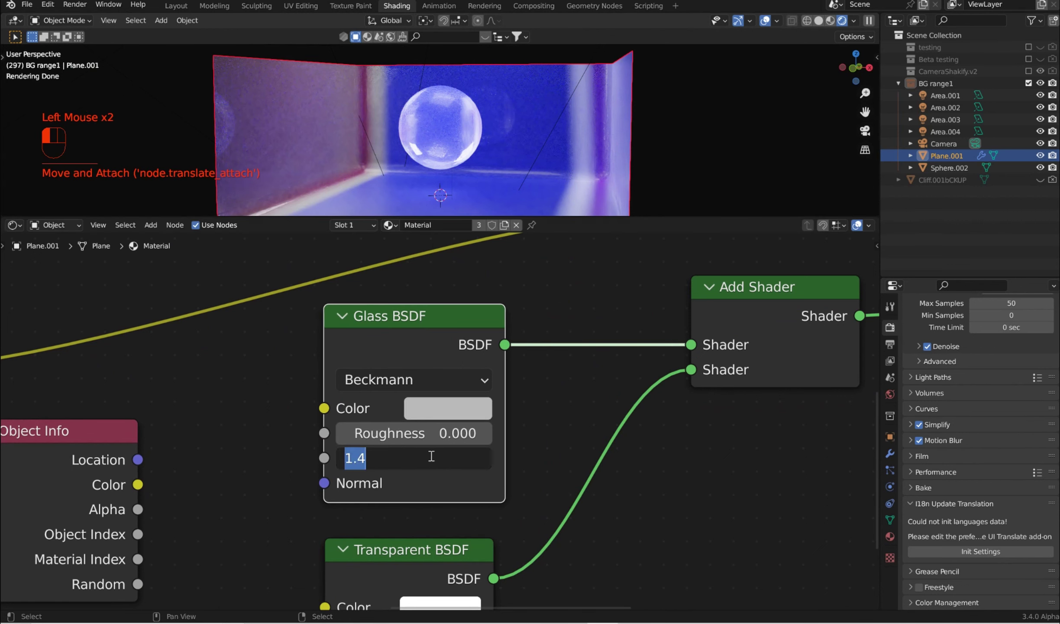
type(".")
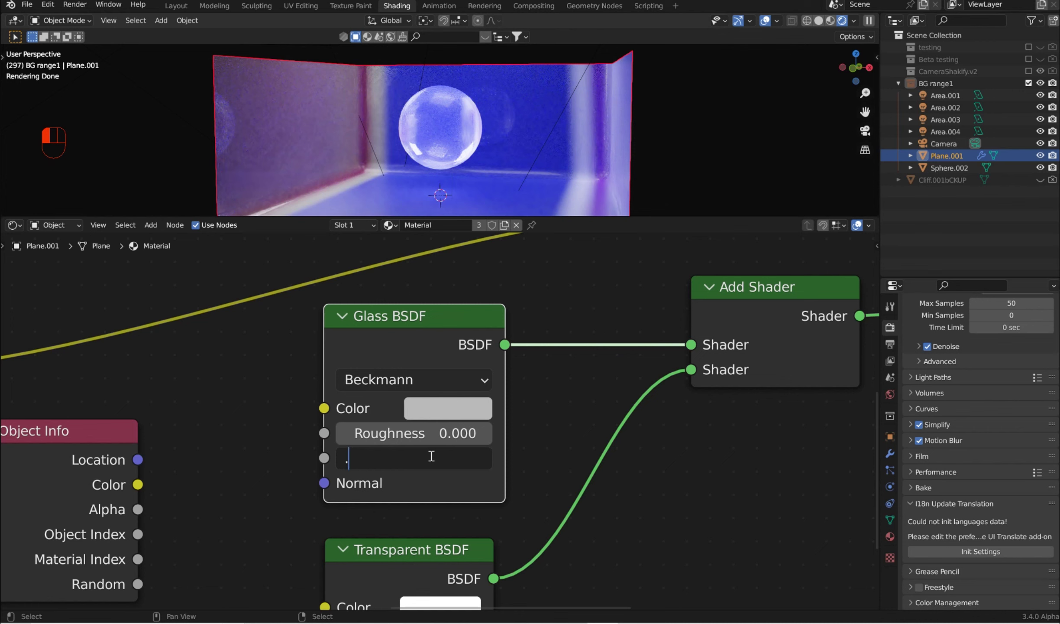
type("8")
key("Return")
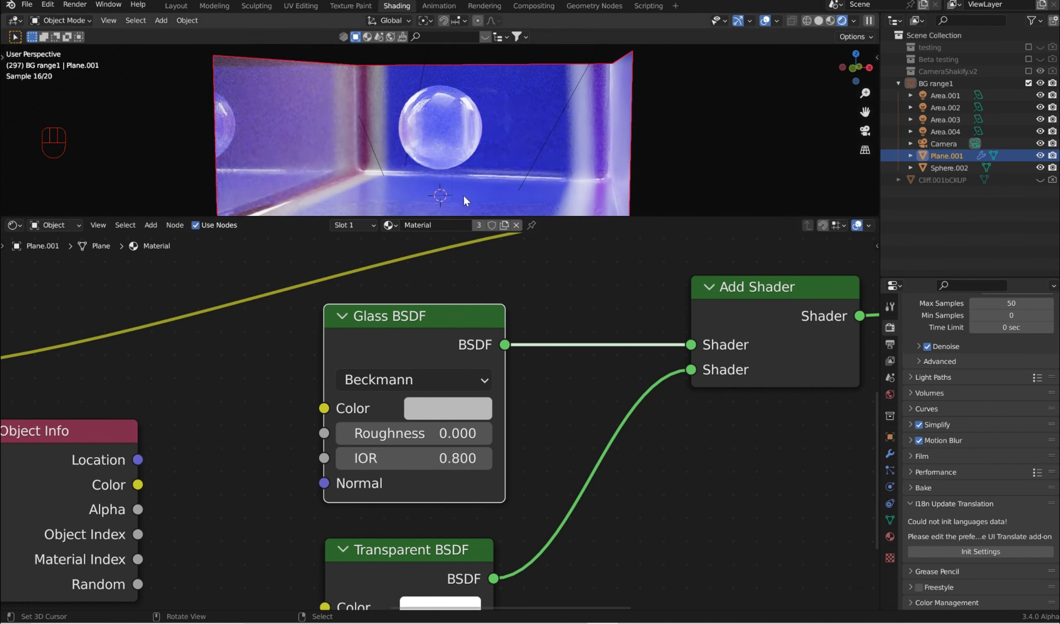
middle_click_drag(234, 68, 331, 106)
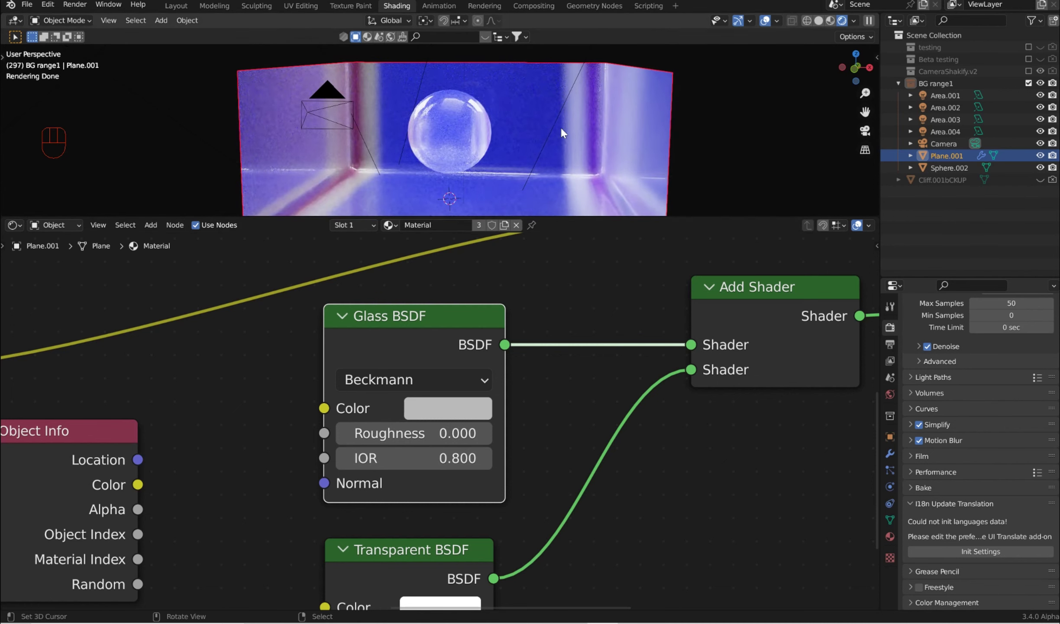
middle_click_drag(677, 150, 620, 145)
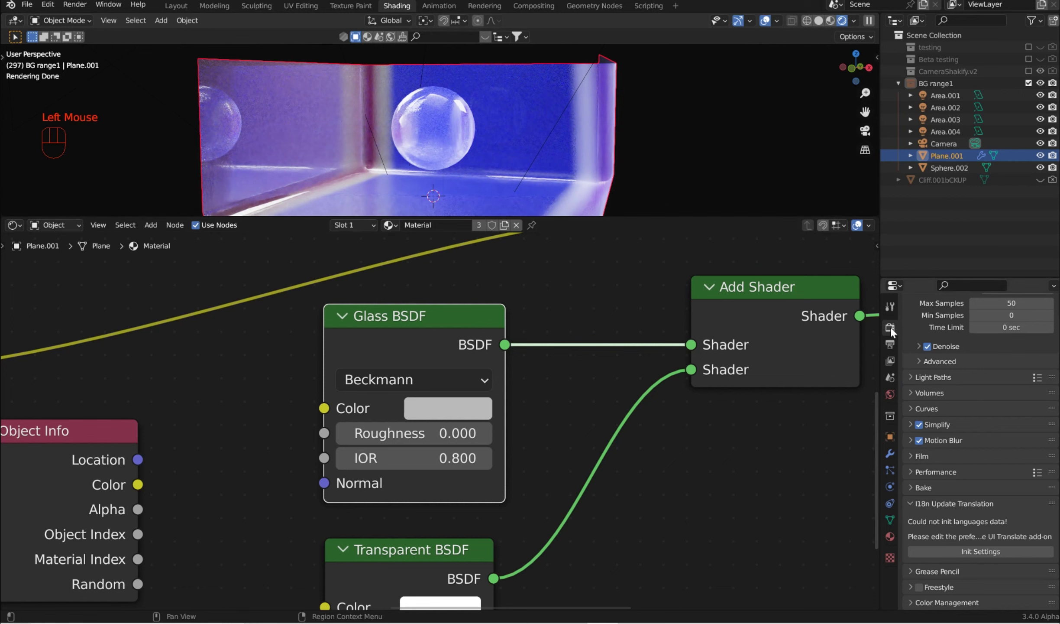
Step: Enable Transparent film with Transparent Glass in the render settings and check the scene from another angle
scroll(960, 523, "down", 2)
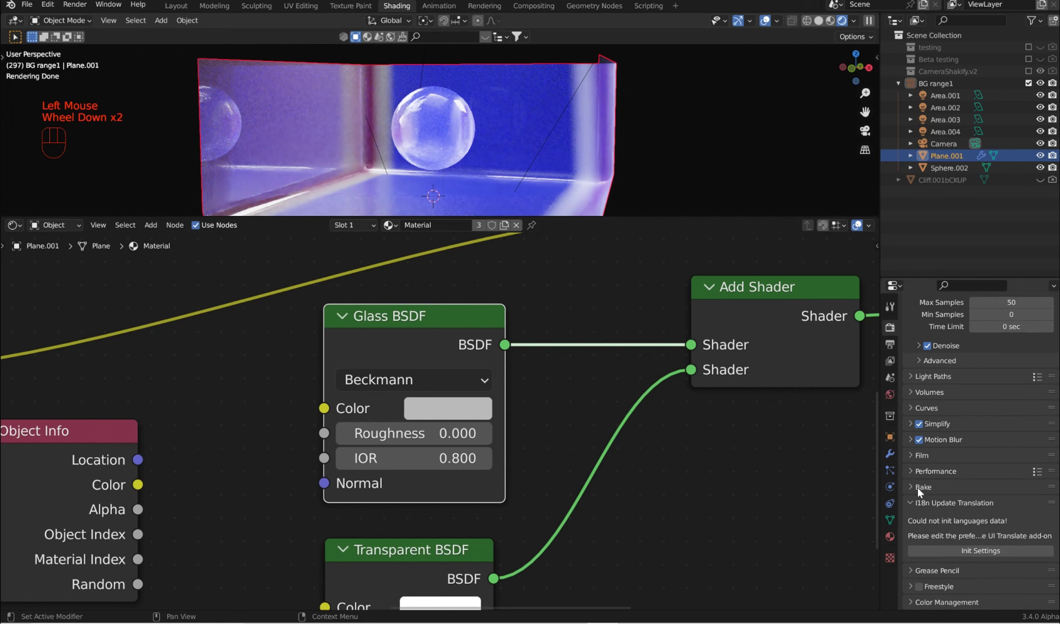
left_click(908, 454)
scroll(960, 489, "down", 3)
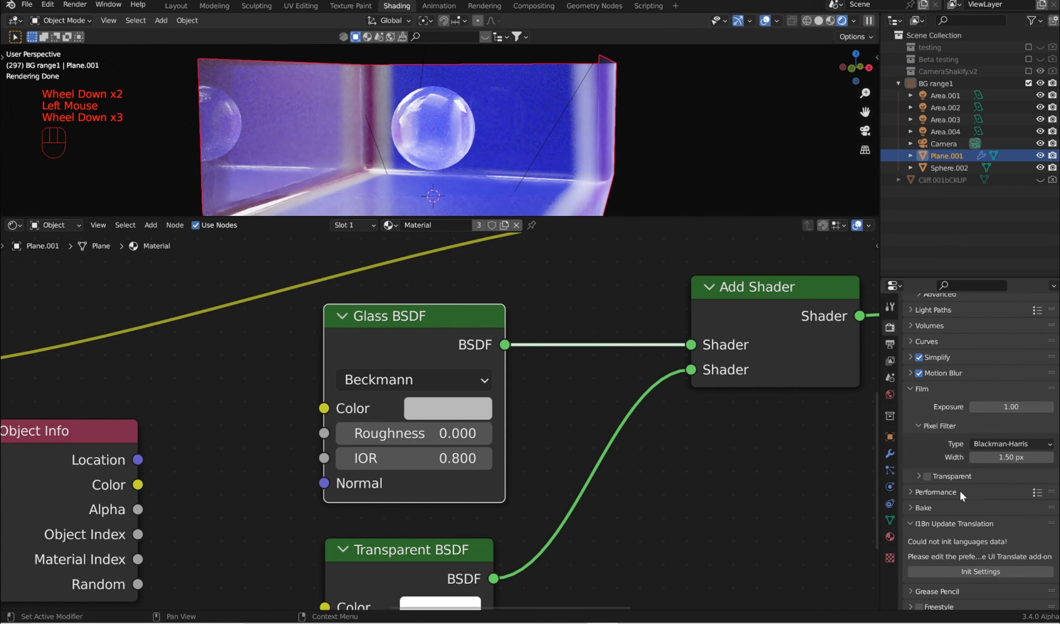
left_click(920, 475)
left_click(928, 475)
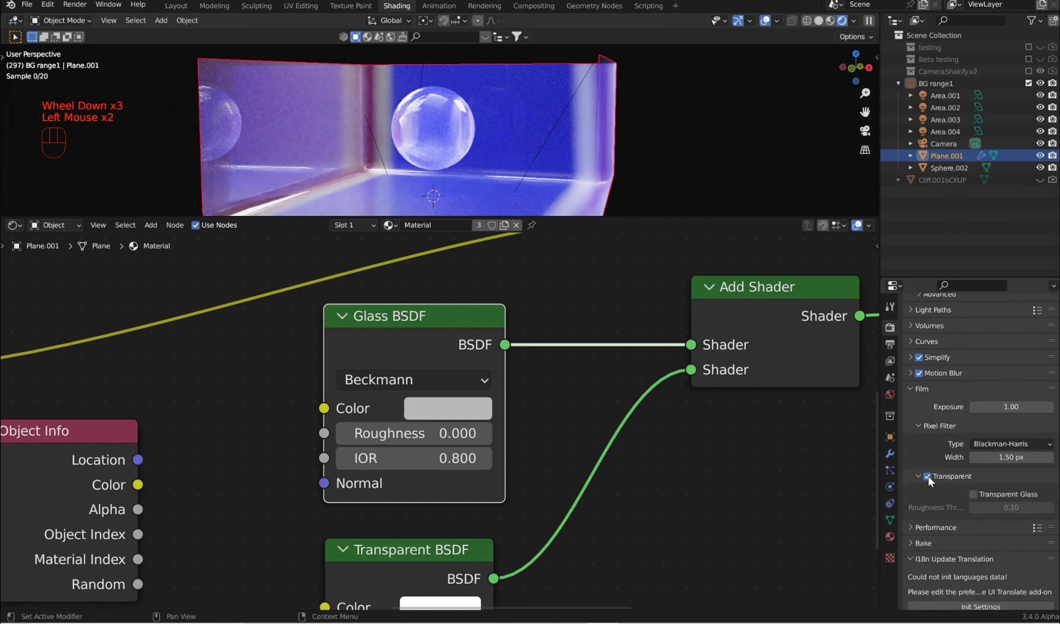
left_click(974, 494)
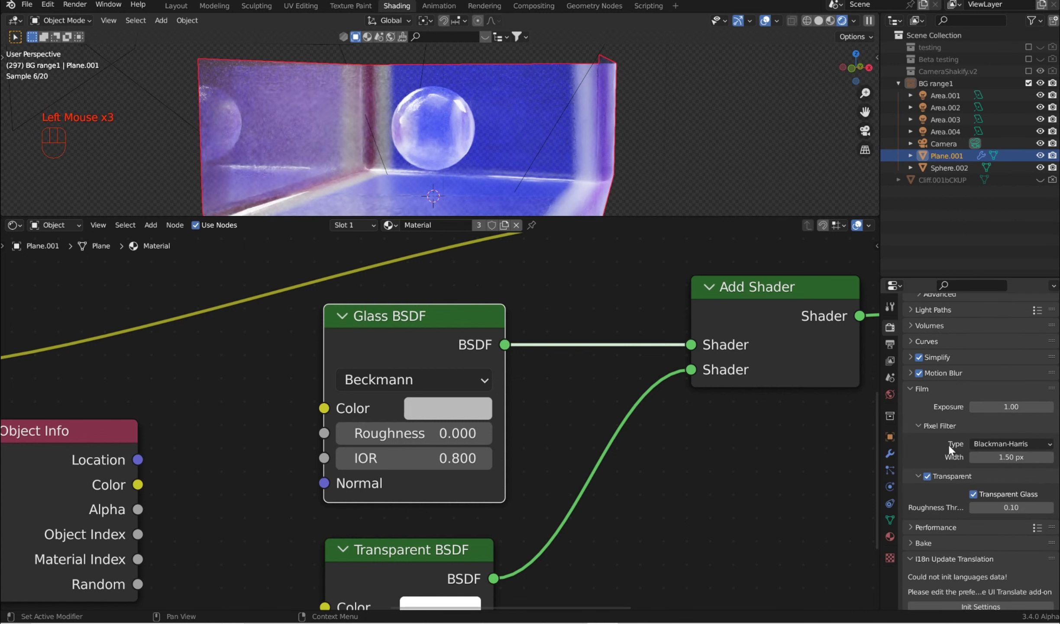
mouse_move(412, 132)
middle_mouse_down()
mouse_move(446, 130)
mouse_move(402, 125)
mouse_move(401, 134)
middle_mouse_up()
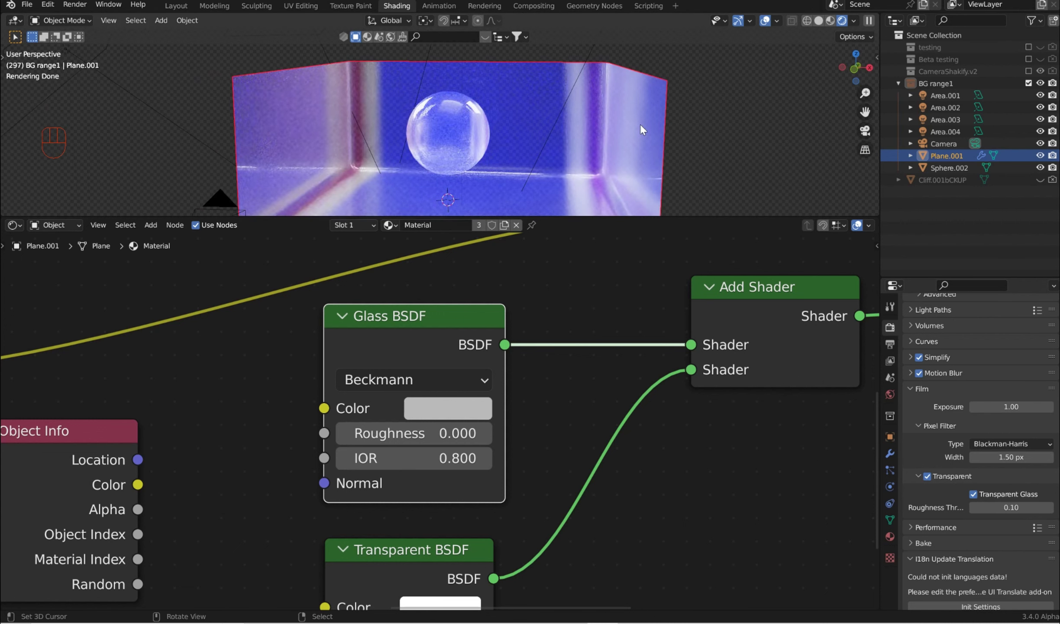
middle_click_drag(641, 124, 671, 118)
Step: Add a Bump node connected to the Principled BSDF's Normal input, placing it between Transparent BSDF and Principled BSDF
scroll(671, 431, "down", 3)
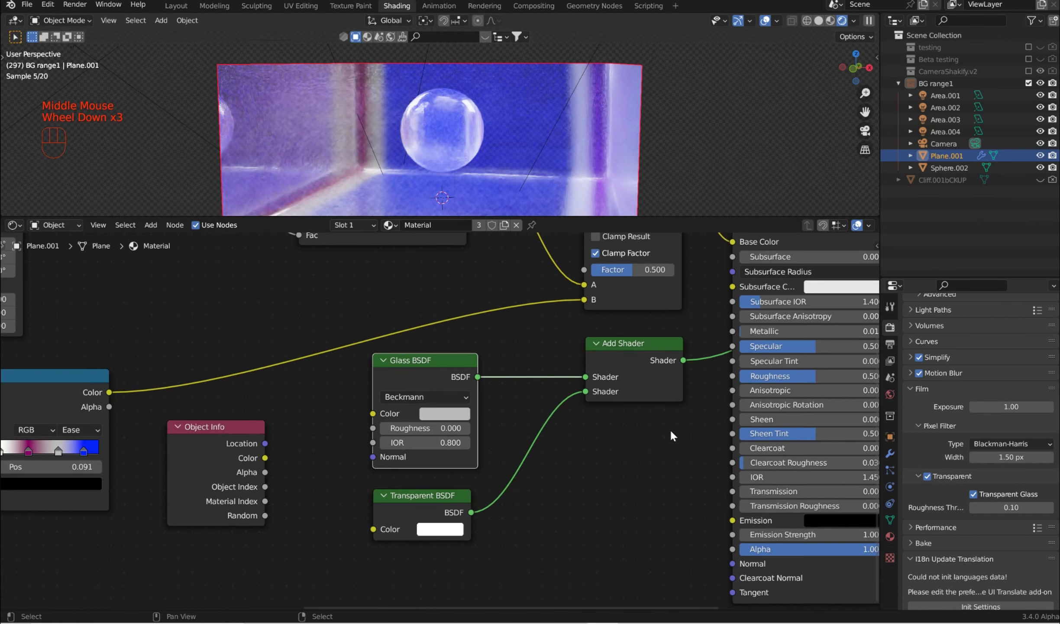
scroll(671, 433, "down", 1)
middle_click_drag(721, 449, 527, 506)
mouse_move(537, 294)
left_mouse_down()
mouse_move(561, 283)
mouse_move(536, 292)
left_mouse_up()
scroll(536, 324, "down", 1)
scroll(536, 324, "up", 5)
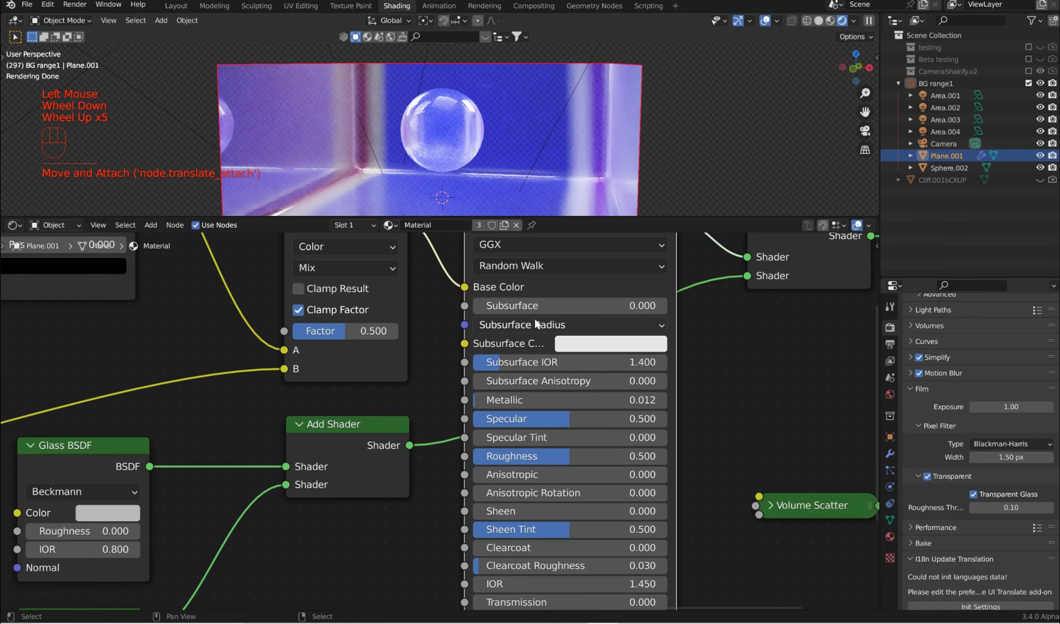
scroll(731, 489, "down", 2)
middle_click_drag(688, 449, 709, 378)
scroll(713, 388, "up", 4)
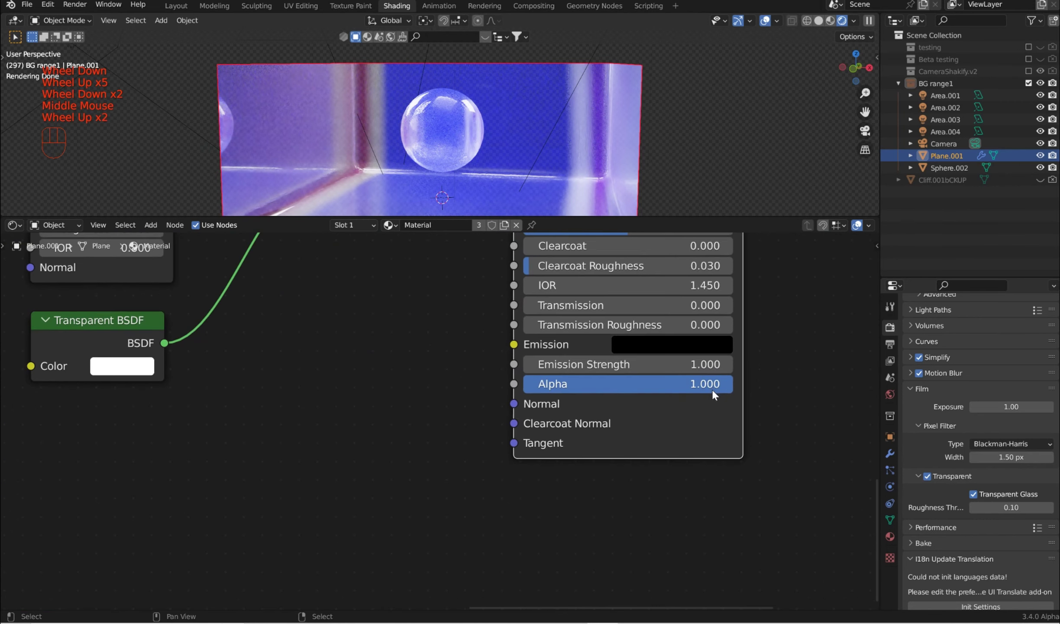
middle_click_drag(650, 409, 634, 489)
left_click_drag(615, 464, 527, 453)
type("bump")
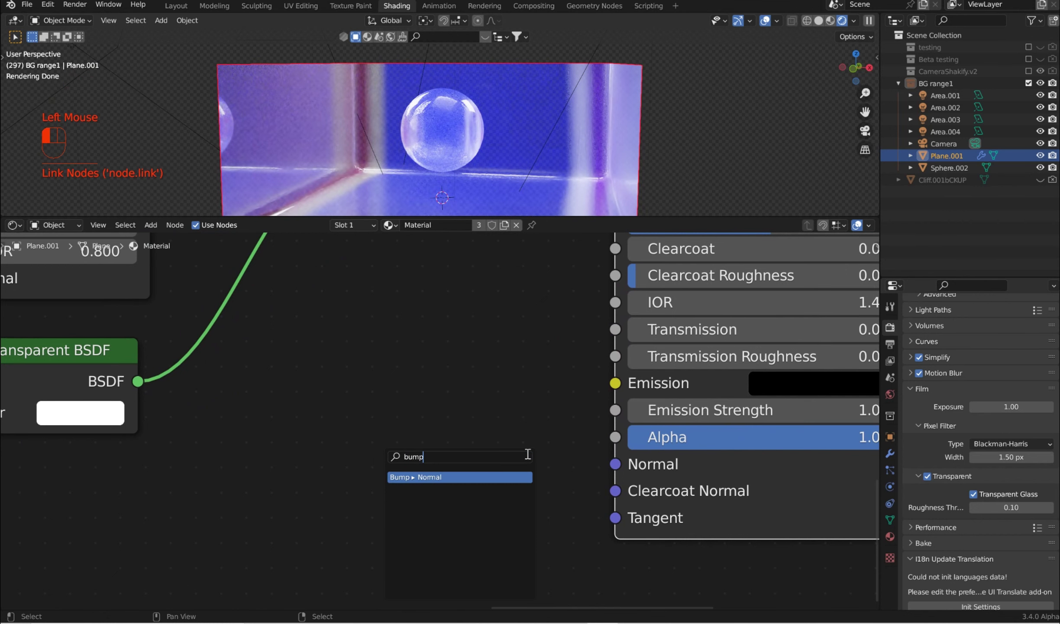
key("Return")
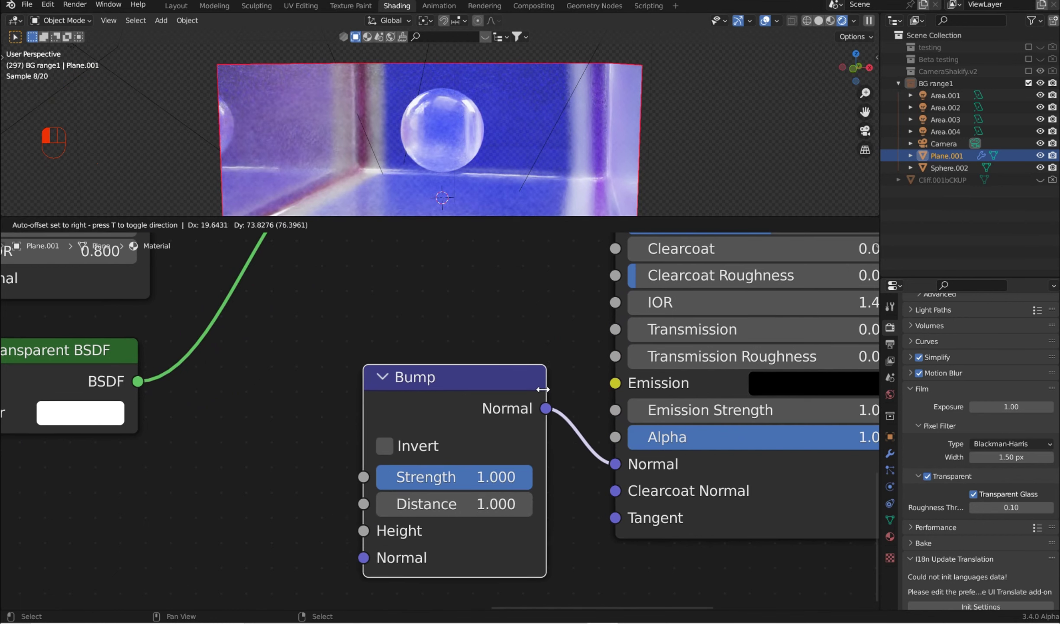
left_click(552, 431)
Step: Add a Noise Texture node with its Fac output feeding the Bump node's Height input
scroll(552, 431, "up", 1)
middle_click_drag(552, 431, 758, 418)
scroll(526, 394, "down", 2)
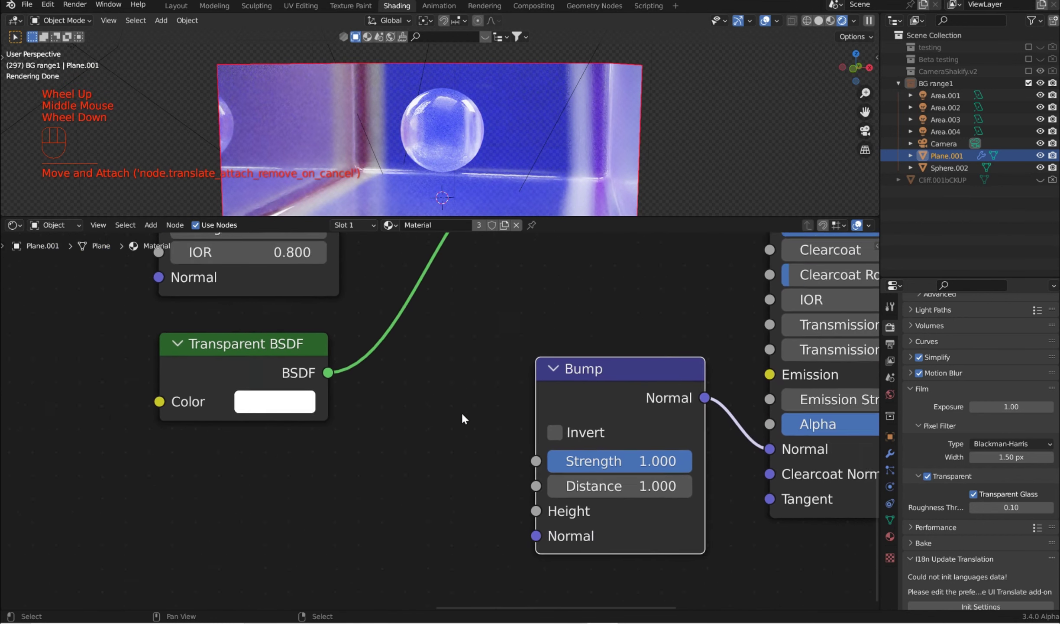
scroll(499, 482, "down", 1)
middle_click_drag(499, 481, 540, 417)
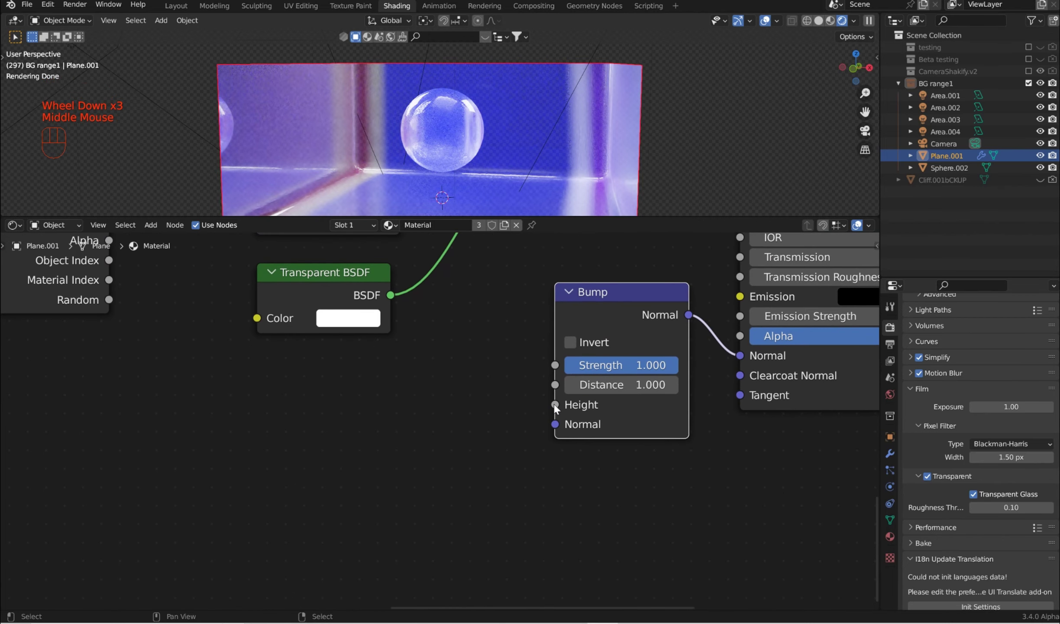
left_click_drag(555, 405, 520, 395)
left_click_drag(401, 481, 401, 479)
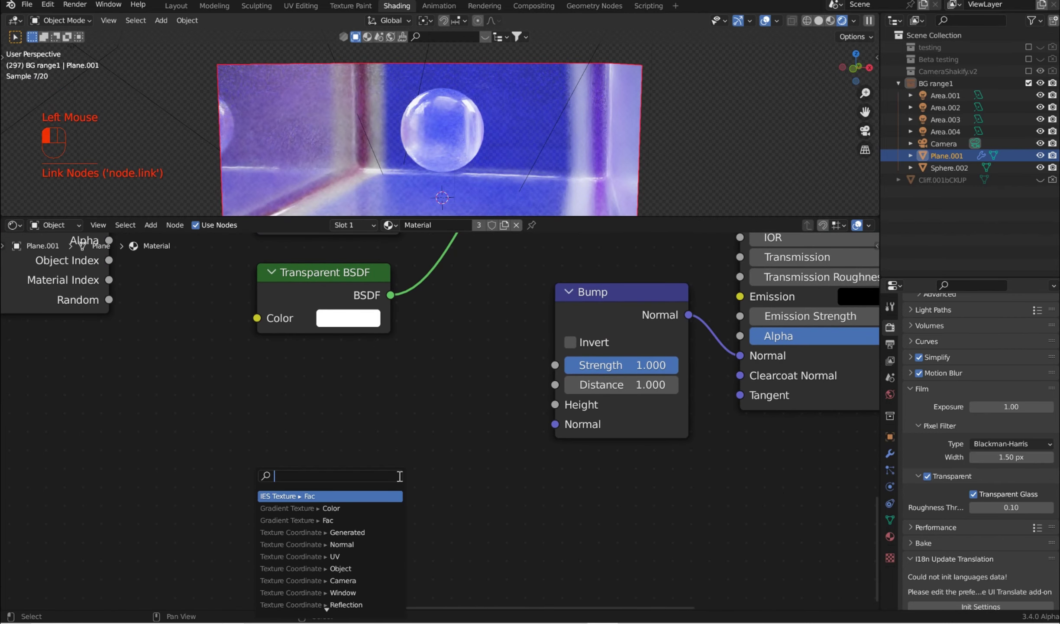
type("noise")
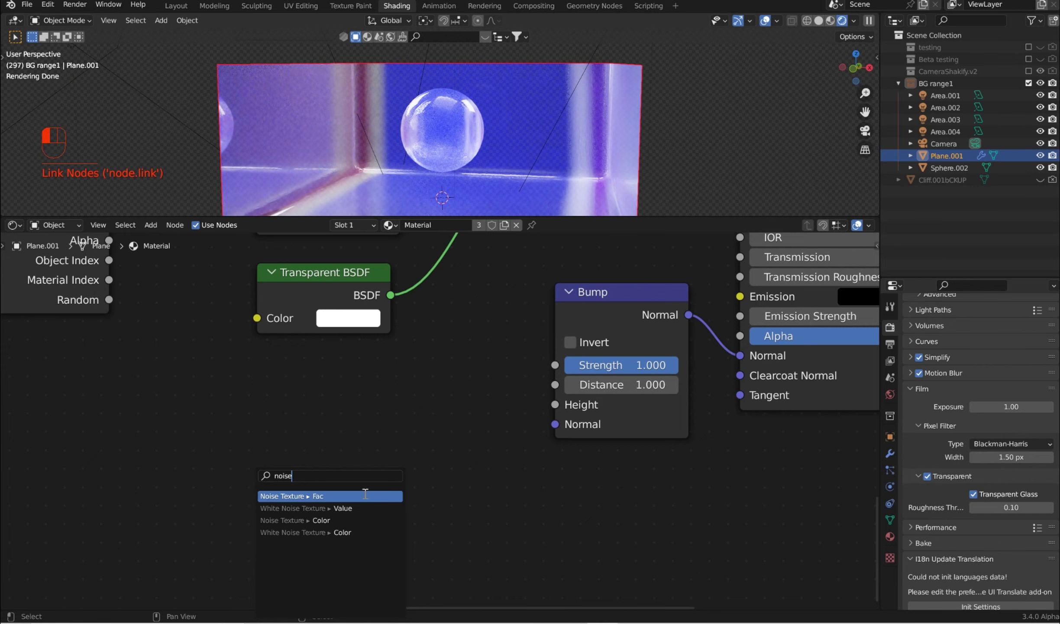
left_click(365, 493)
left_click(407, 412)
Step: Duplicate the Texture Coordinate node of the second gradient chain and place the copy beside the Noise Texture
middle_click_drag(437, 426, 583, 467)
scroll(355, 384, "down", 2)
middle_click_drag(318, 374, 705, 529)
scroll(389, 368, "down", 2)
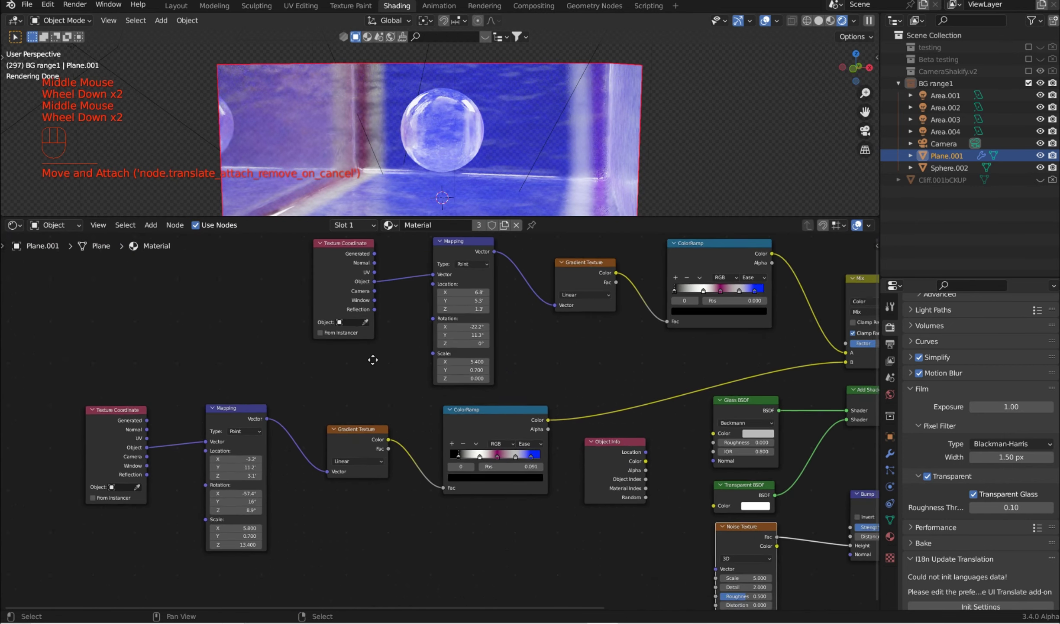
middle_click_drag(372, 359, 404, 428)
left_click(167, 469)
left_click(168, 476)
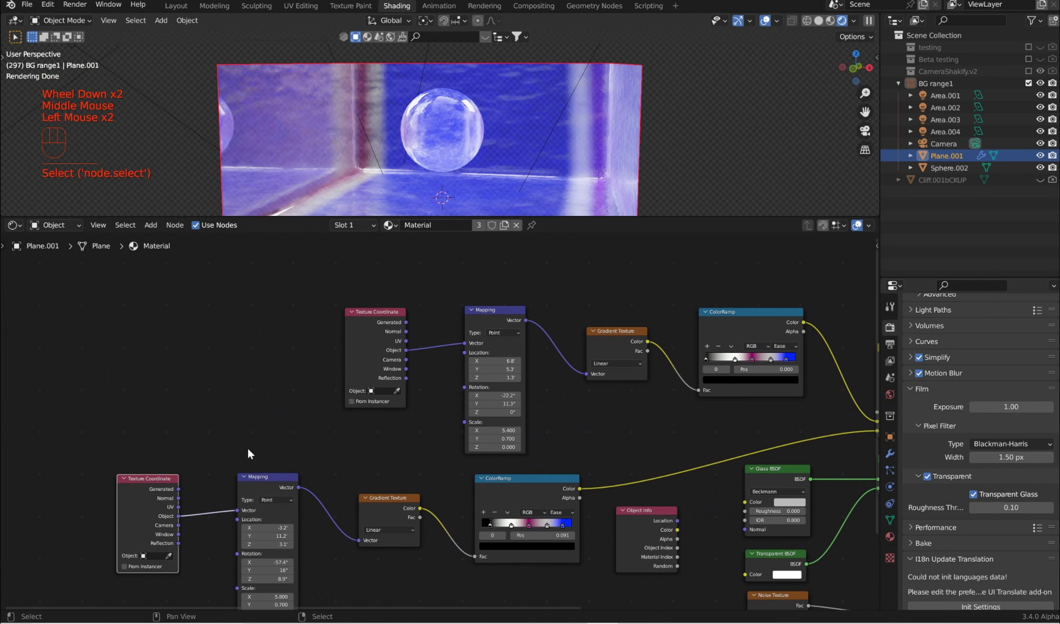
key("shift+d")
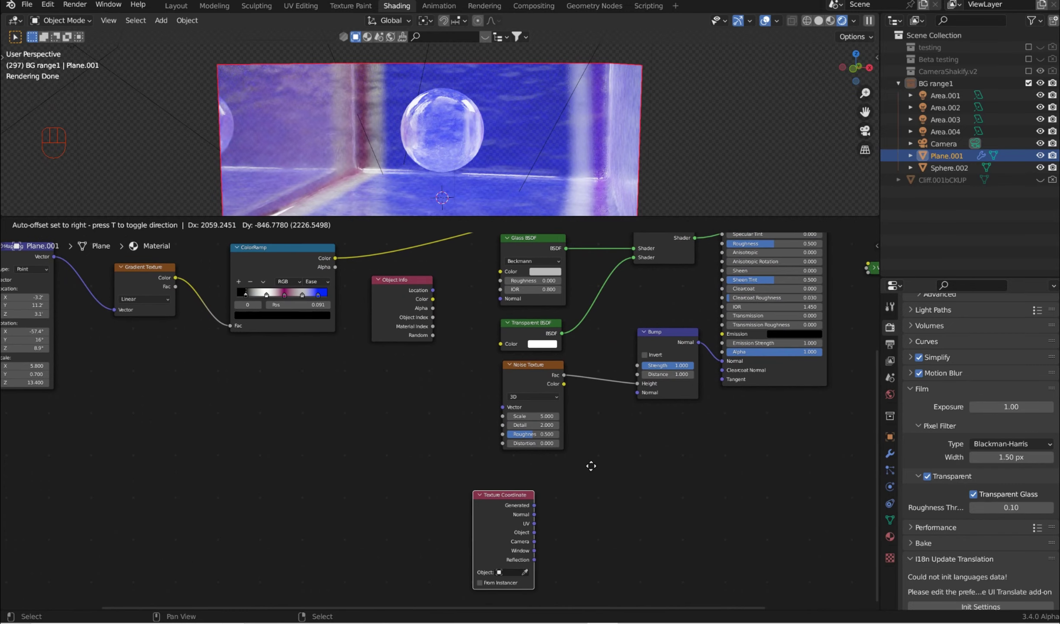
left_click(475, 346)
Step: Align the duplicated Texture Coordinate node and connect its Object output to the Noise Texture's Vector input
scroll(478, 384, "up", 2)
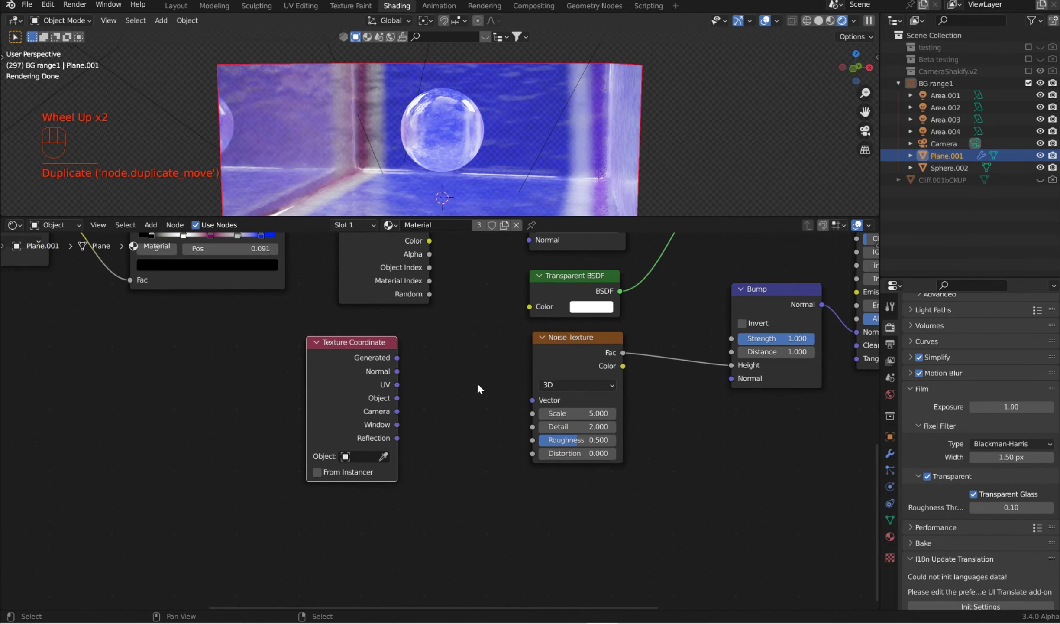
scroll(478, 384, "up", 2)
middle_click_drag(460, 395, 473, 431)
left_click_drag(348, 361, 390, 343)
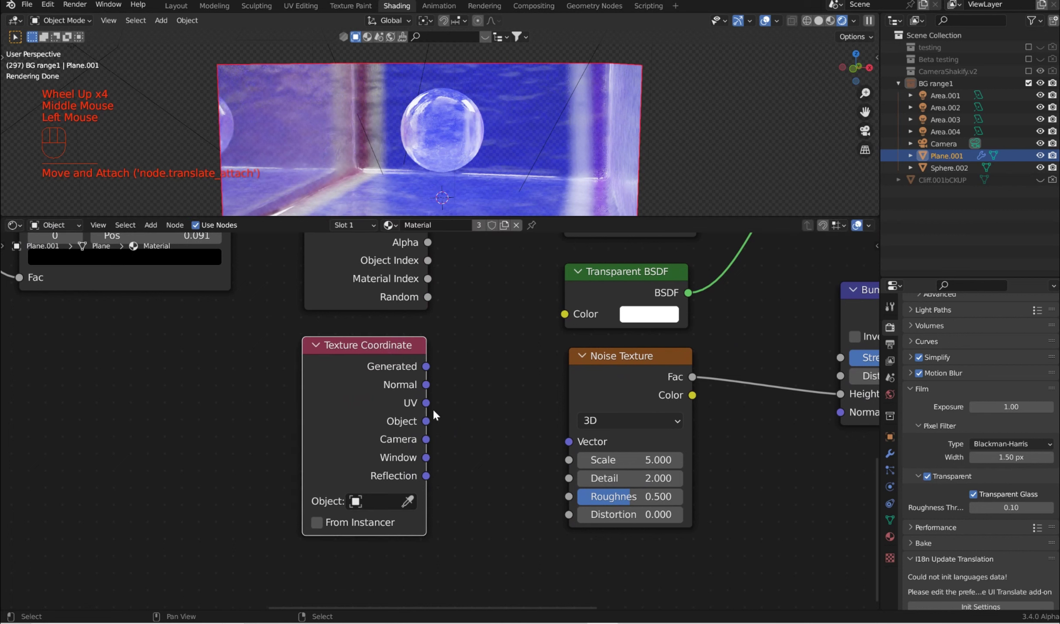
left_click_drag(427, 420, 569, 440)
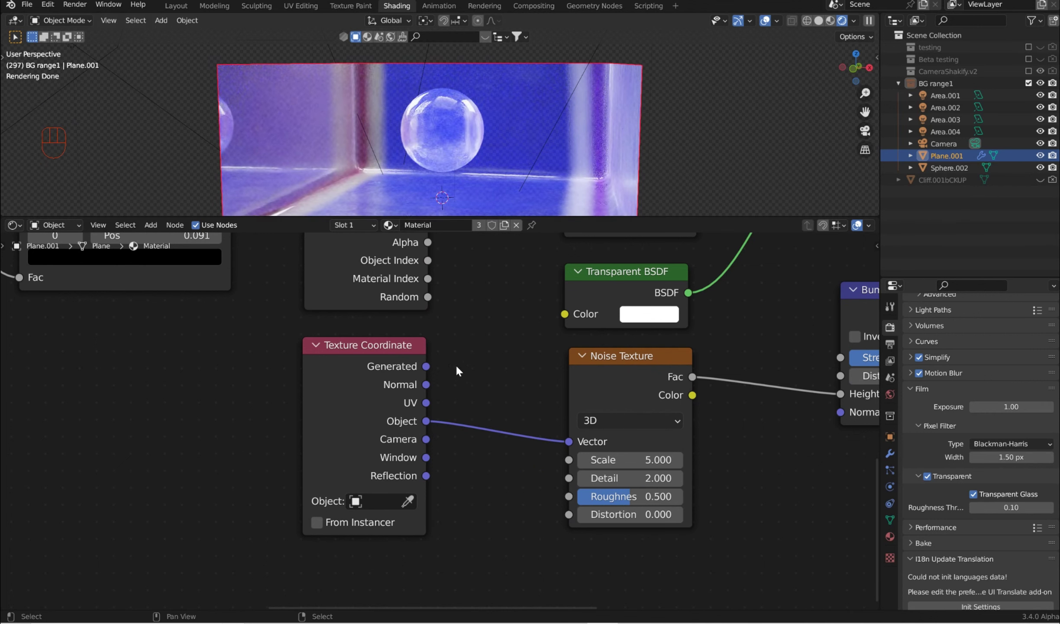
Step: Set the Noise Texture's scale to 10, detail to 15 and distortion to 11, and inspect the bumpy surface
left_click(622, 460)
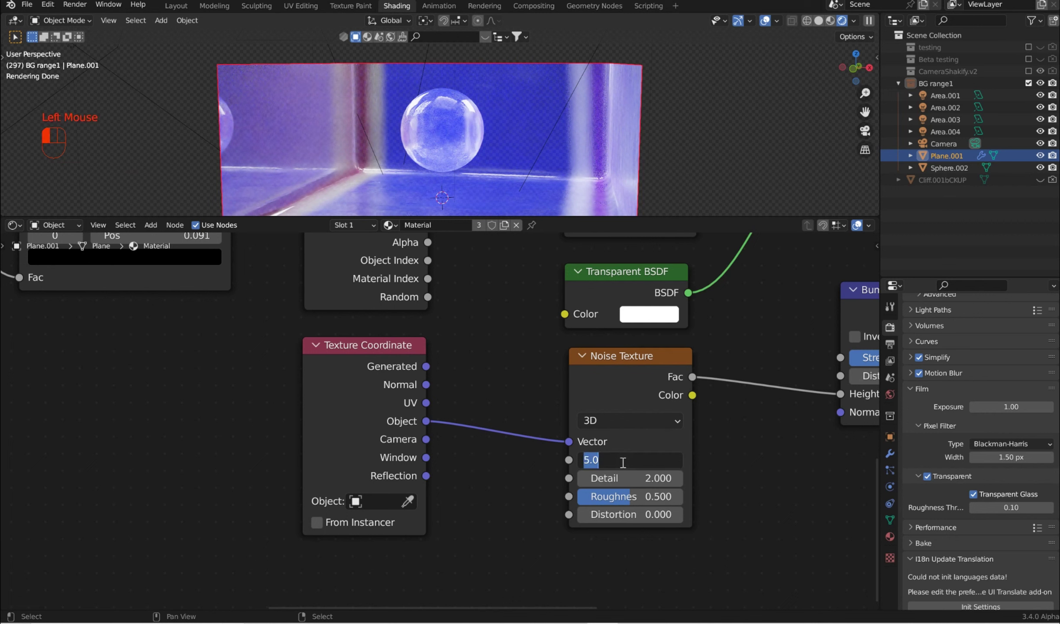
type("10")
key("Return")
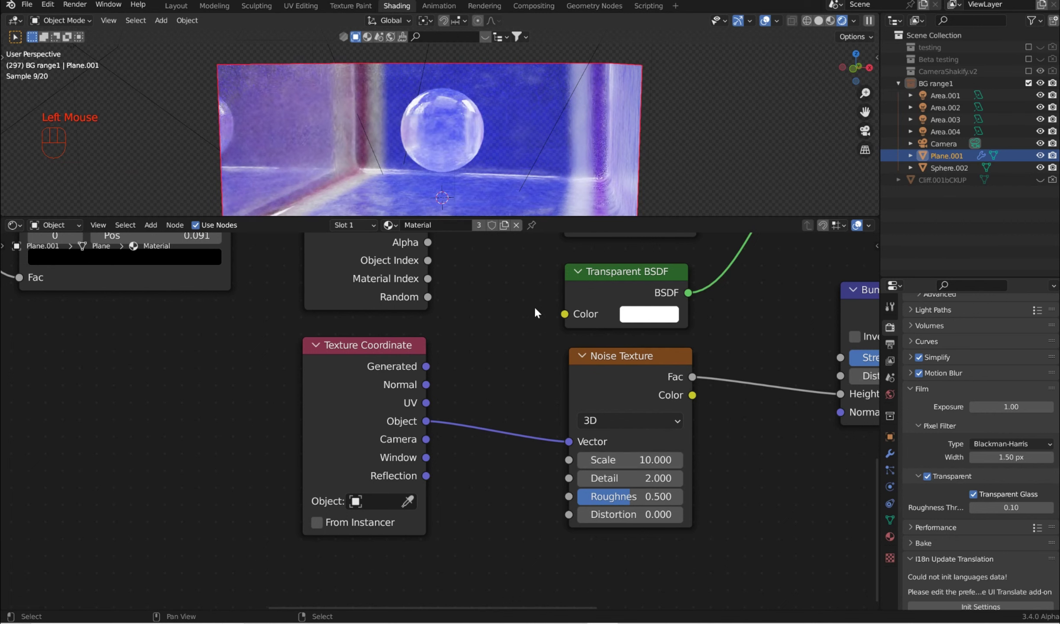
left_click_drag(624, 479, 655, 479)
left_click_drag(619, 519, 647, 519)
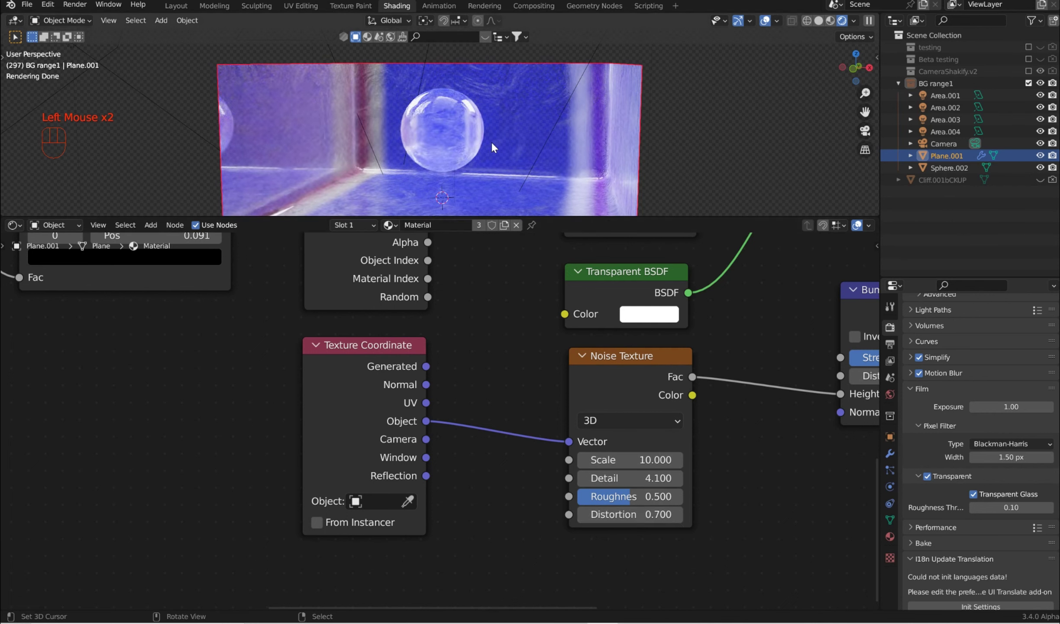
left_click_drag(628, 478, 781, 478)
left_click_drag(634, 517, 728, 516)
scroll(680, 148, "up", 2)
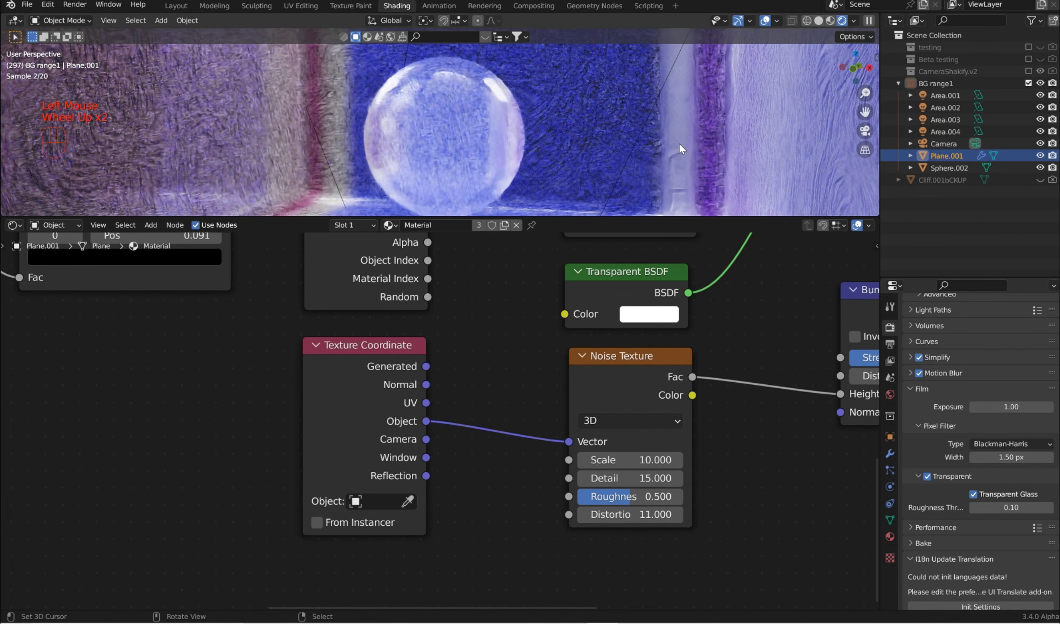
scroll(680, 143, "down", 2)
middle_click_drag(673, 134, 685, 129)
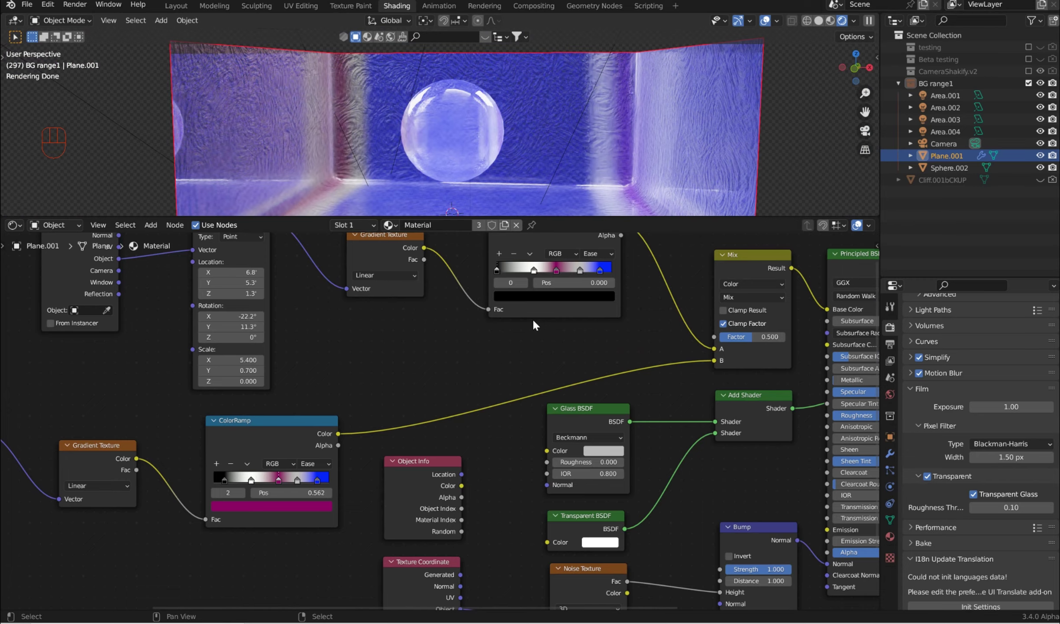
Step: Shift the magenta stop to position 0.441 on the ColorRamp that feeds the Mix node's B input
scroll(541, 318, "down", 1)
middle_click_drag(552, 319, 561, 367)
scroll(561, 366, "down", 2)
middle_click_drag(440, 385, 490, 406)
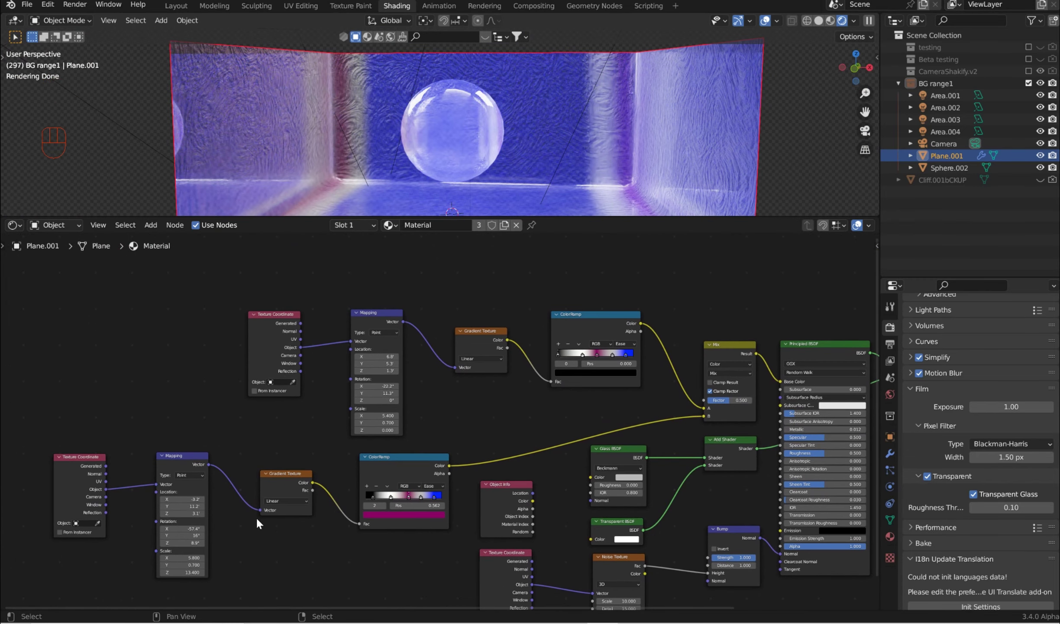
middle_click_drag(243, 532, 499, 423)
scroll(499, 423, "up", 4)
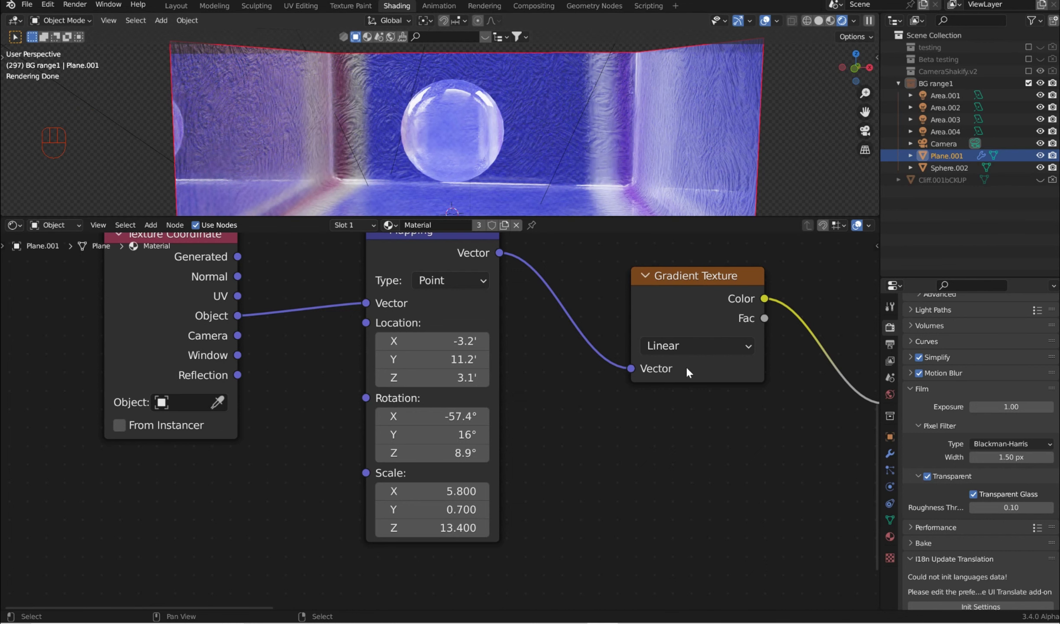
middle_click_drag(641, 318, 357, 417)
middle_click_drag(663, 328, 446, 341)
left_click_drag(509, 447, 482, 444)
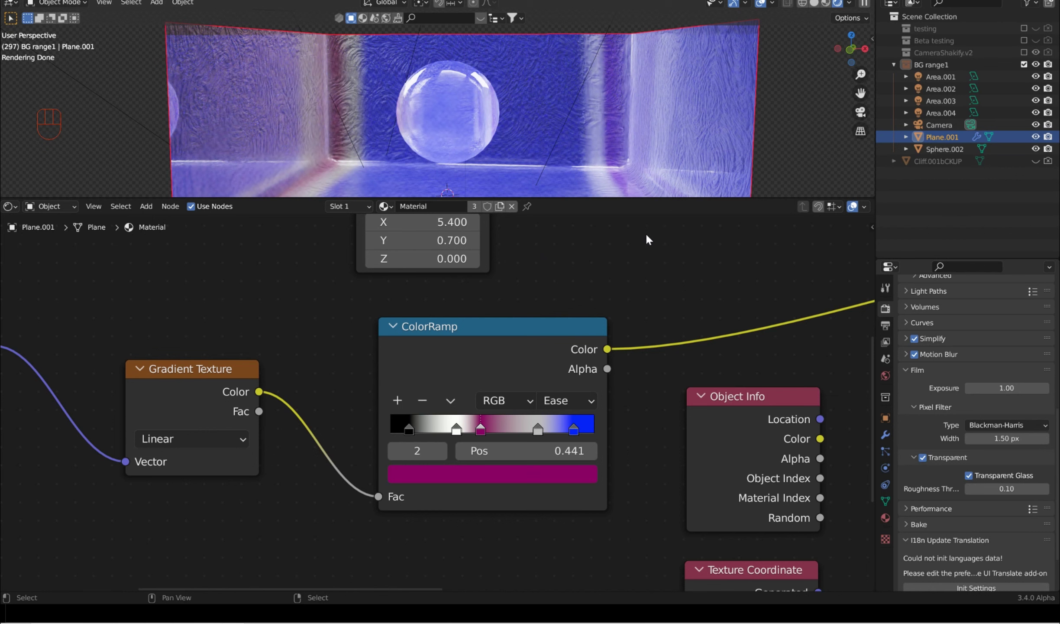
Step: Switch to the Layout workspace and show the scene in solid shading from the top view
scroll(592, 147, "down", 2)
scroll(592, 147, "up", 3)
middle_click_drag(458, 432, 408, 453)
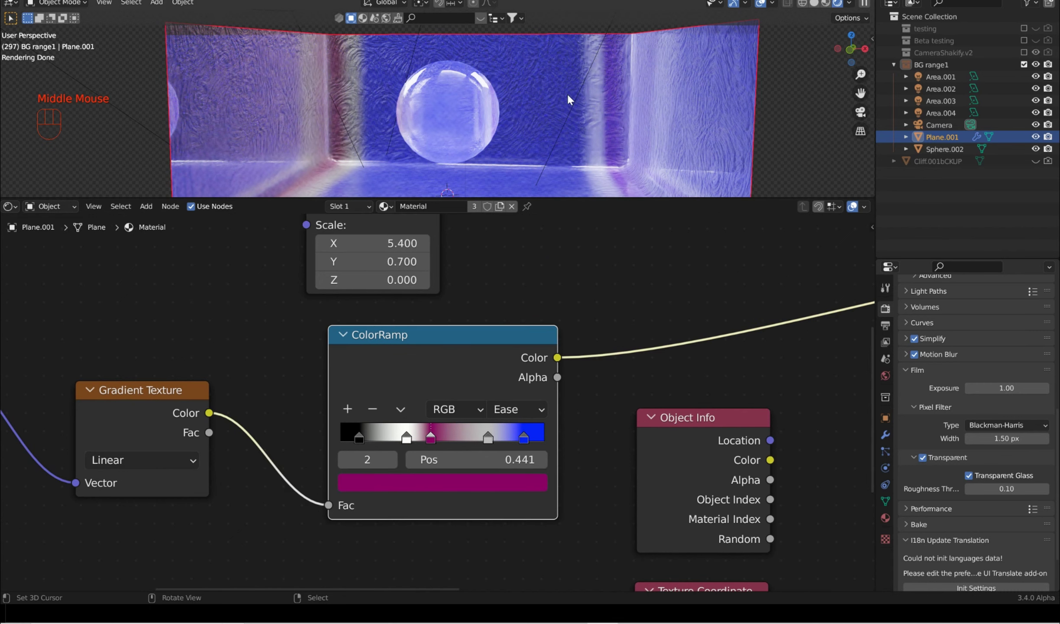
middle_click_drag(567, 99, 807, 43)
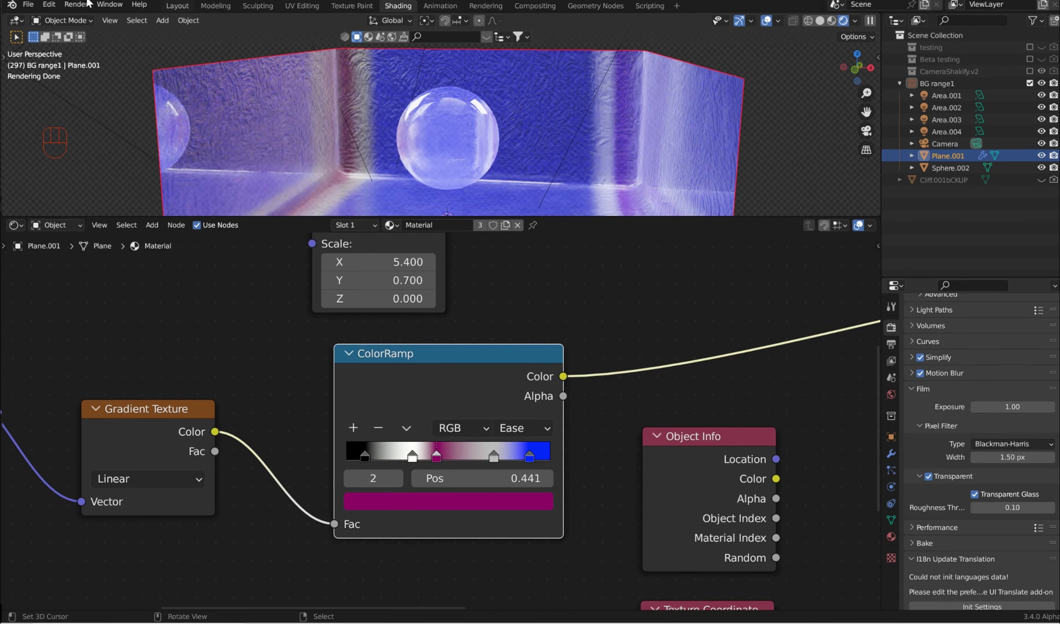
left_click(177, 6)
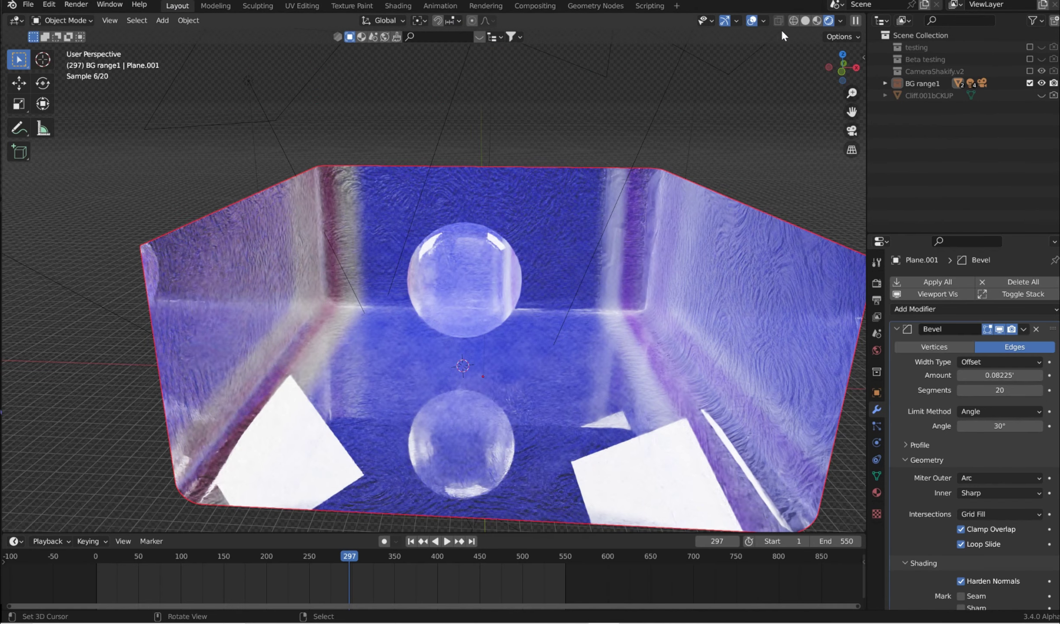
left_click(806, 21)
middle_click_drag(636, 178, 639, 211)
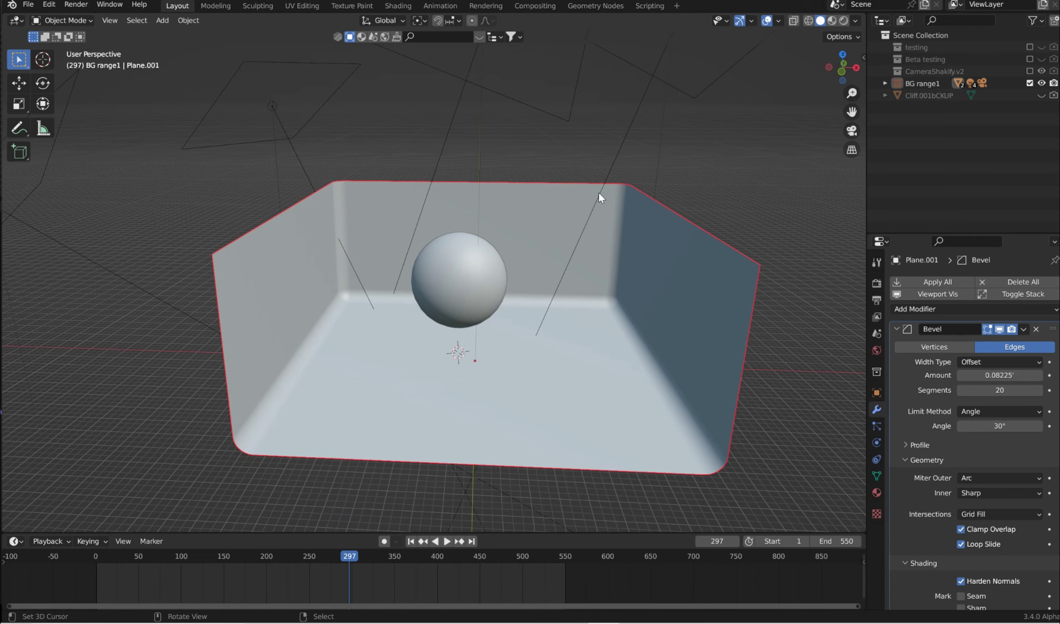
key("KP_7")
scroll(460, 260, "down", 2)
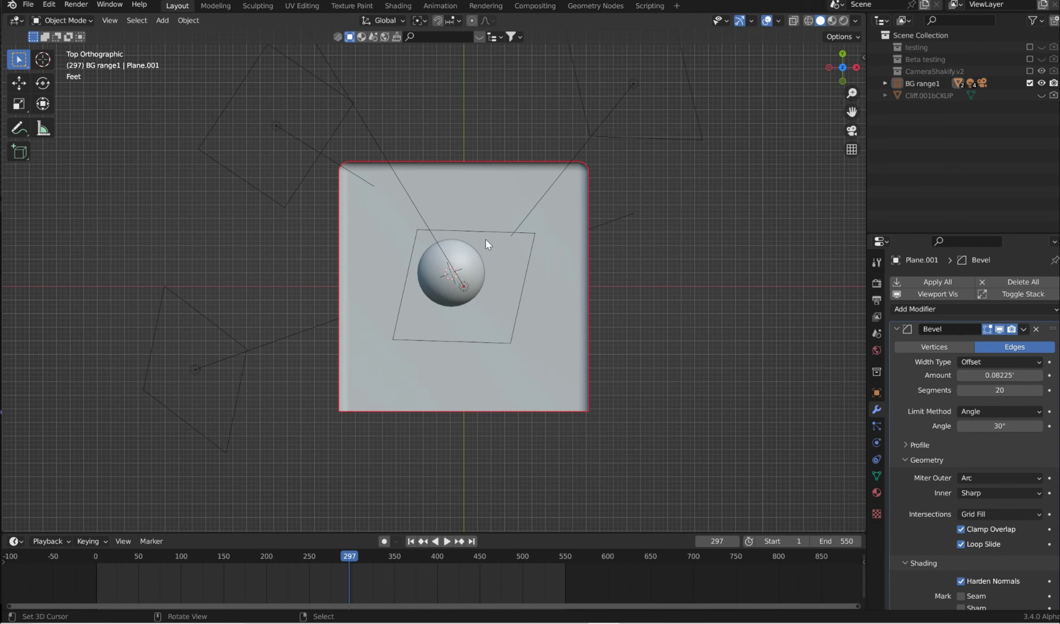
scroll(503, 220, "up", 2, "shift")
Step: Duplicate the sphere behind the backdrop's back wall, and place linked duplicates of that copy outside the left and right walls
left_click(458, 303)
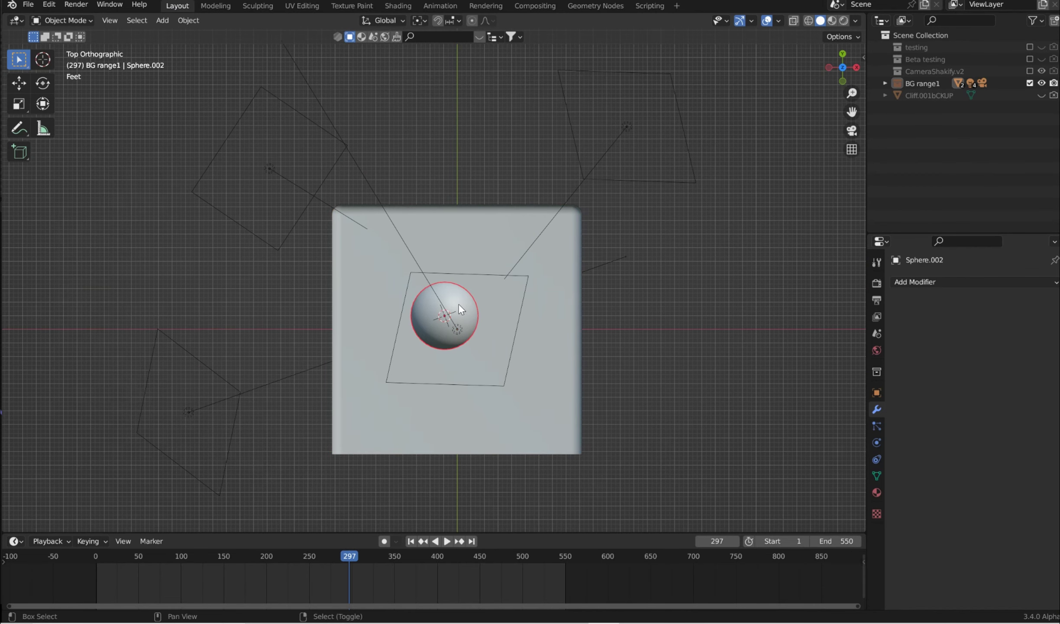
key("shift+d")
left_click(470, 131)
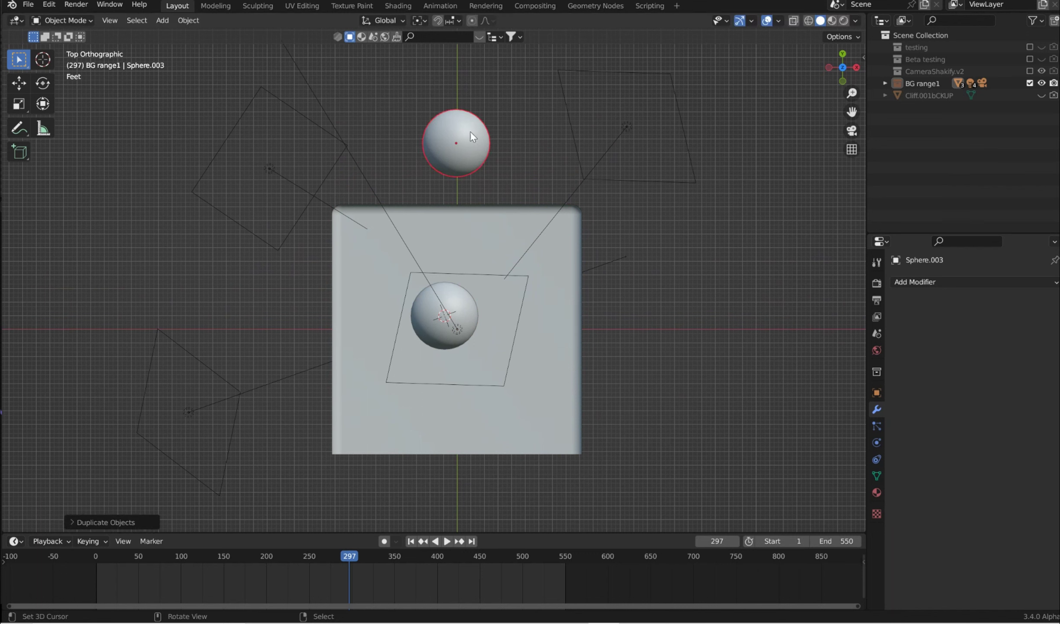
key("shift+d")
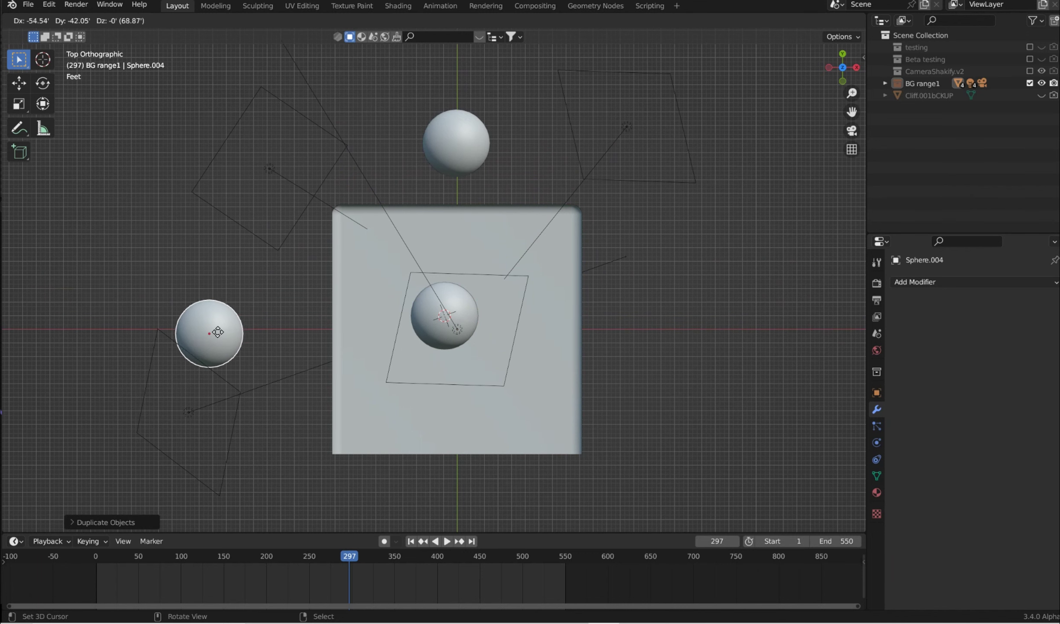
left_click(219, 334)
key("alt+d")
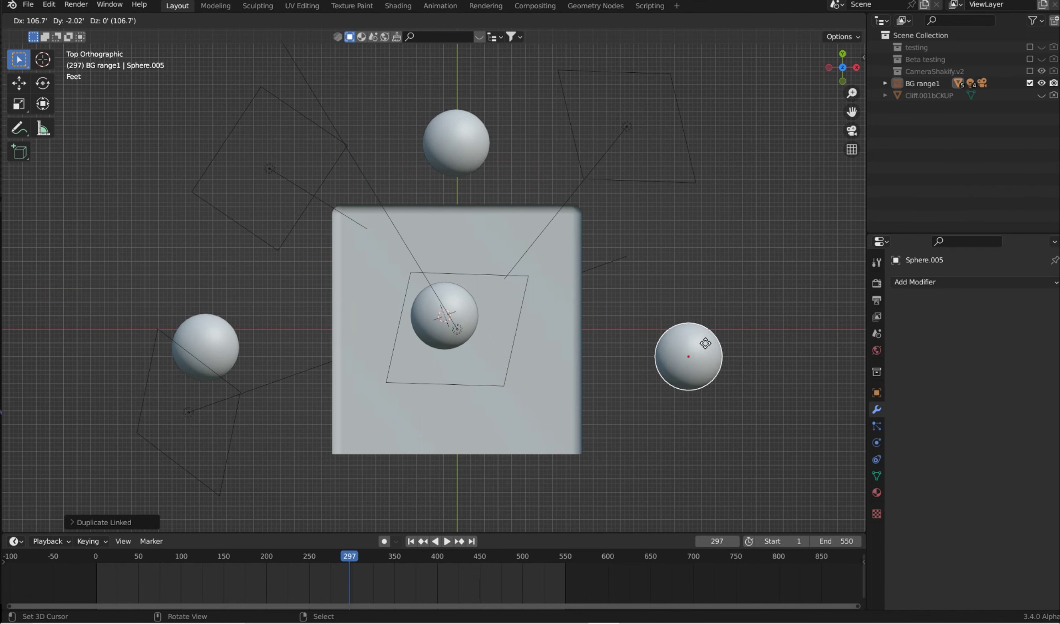
left_click(698, 335)
Step: Show the scene in rendered shading and replace the rear sphere's shared material with a new one
left_click(465, 155)
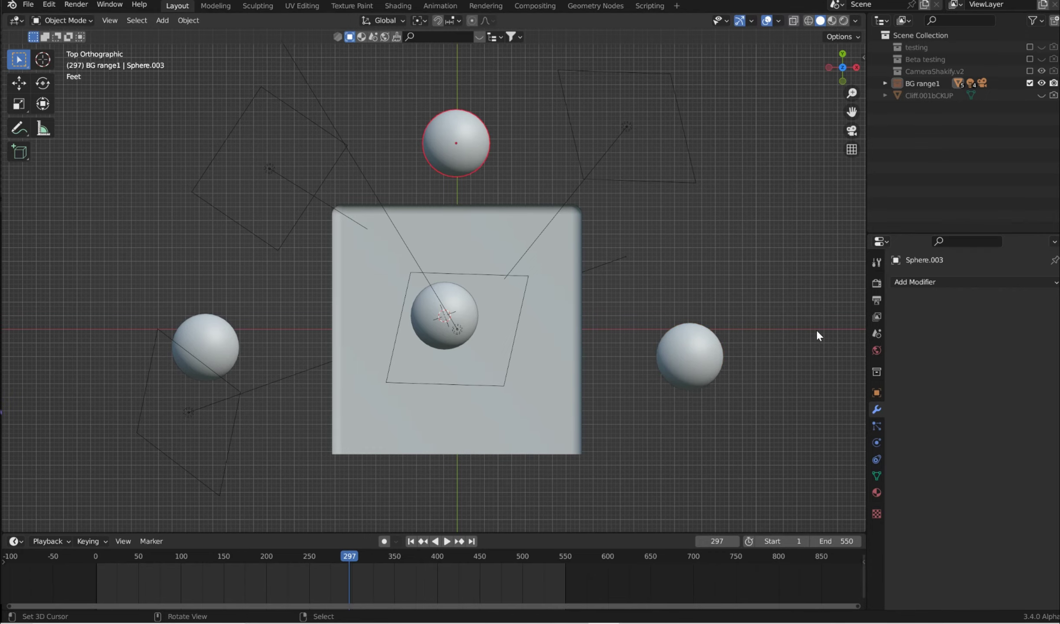
middle_click_drag(817, 332, 764, 220)
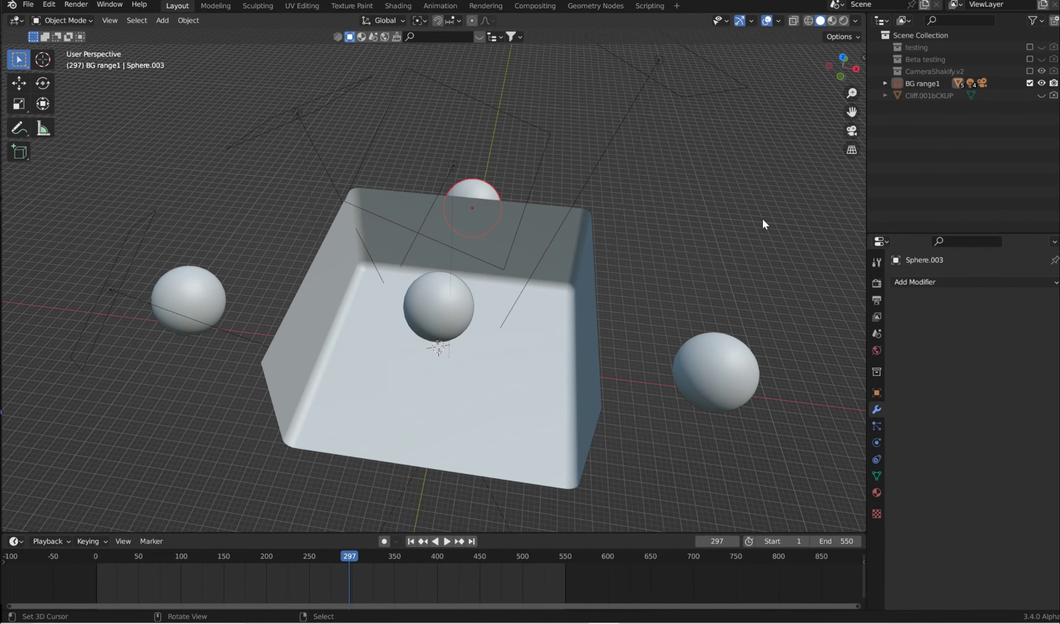
left_click(843, 21)
middle_click_drag(714, 183, 585, 149)
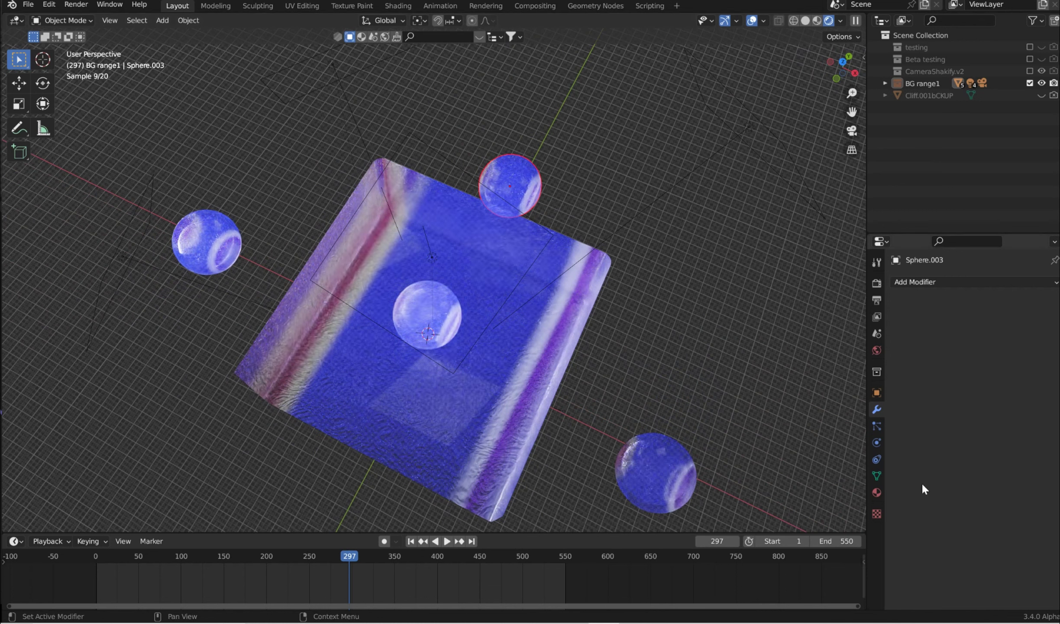
left_click(877, 493)
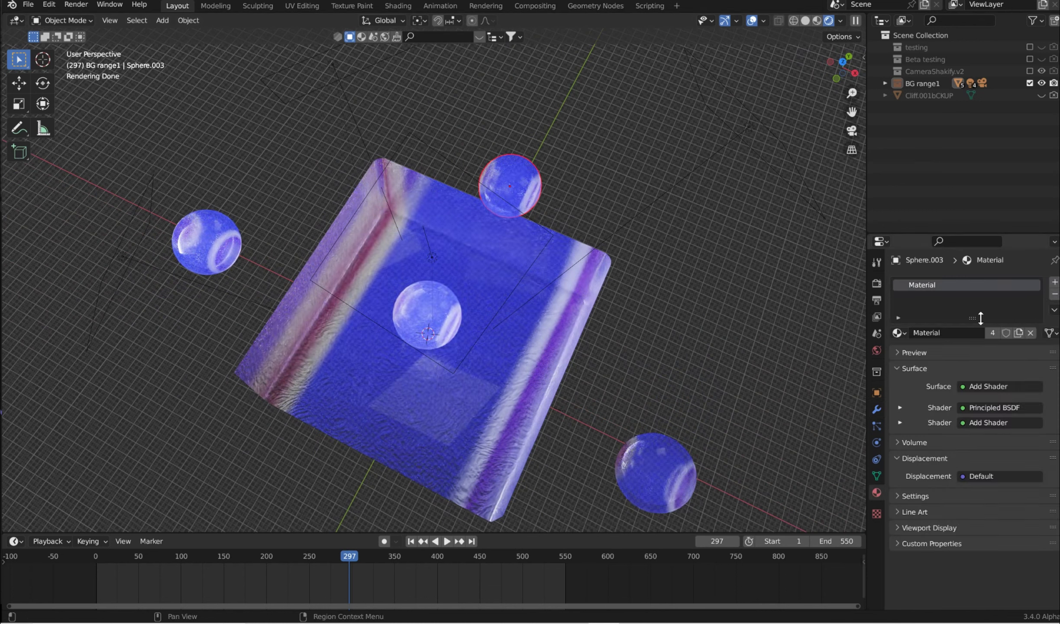
left_click(1055, 282)
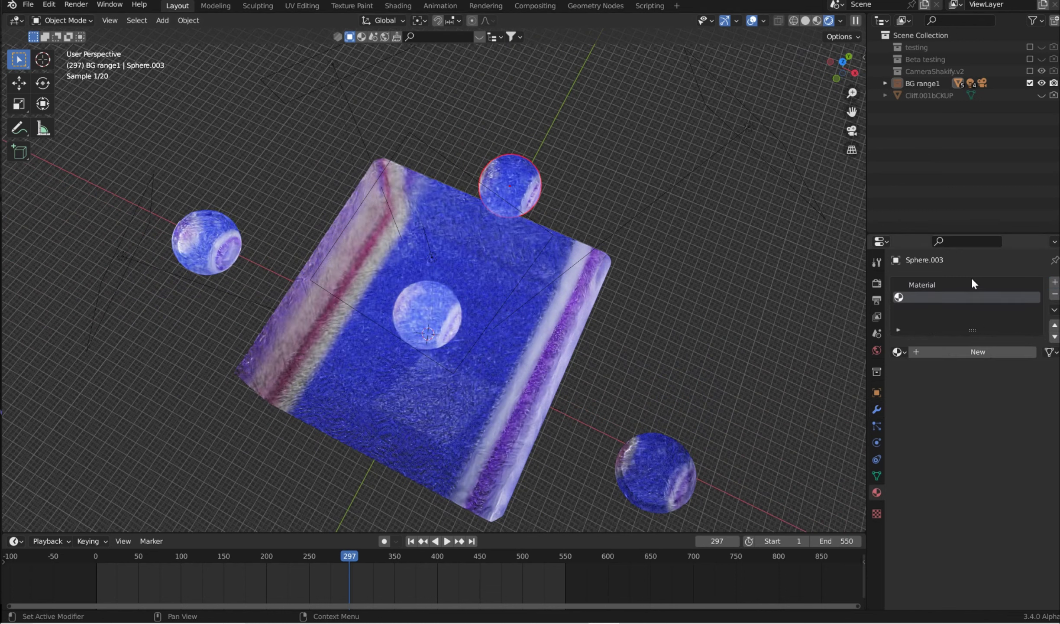
left_click(948, 351)
left_click(936, 285)
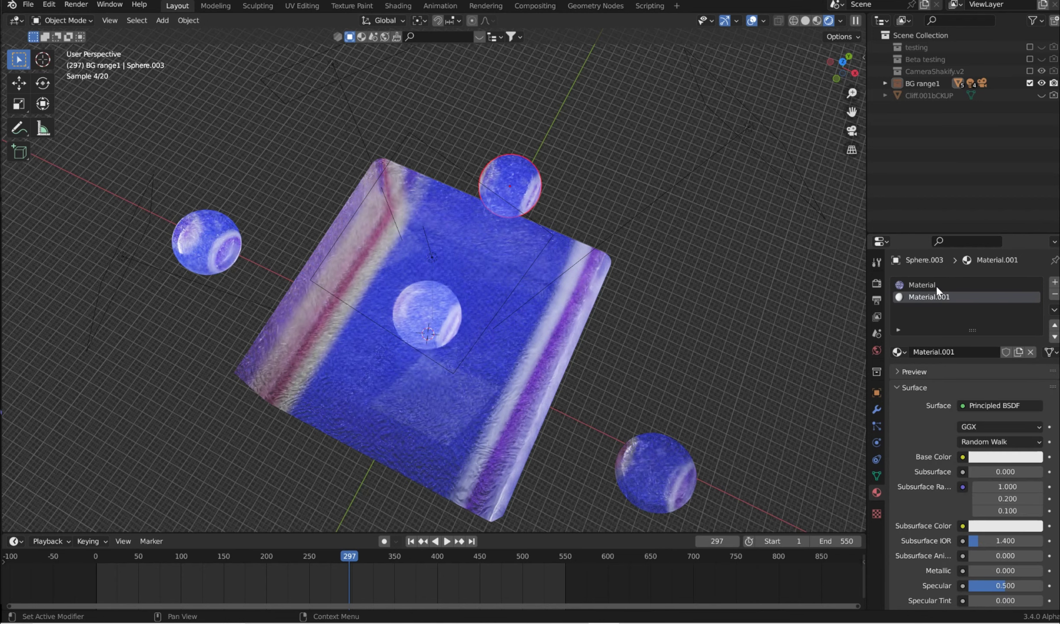
left_click(1055, 294)
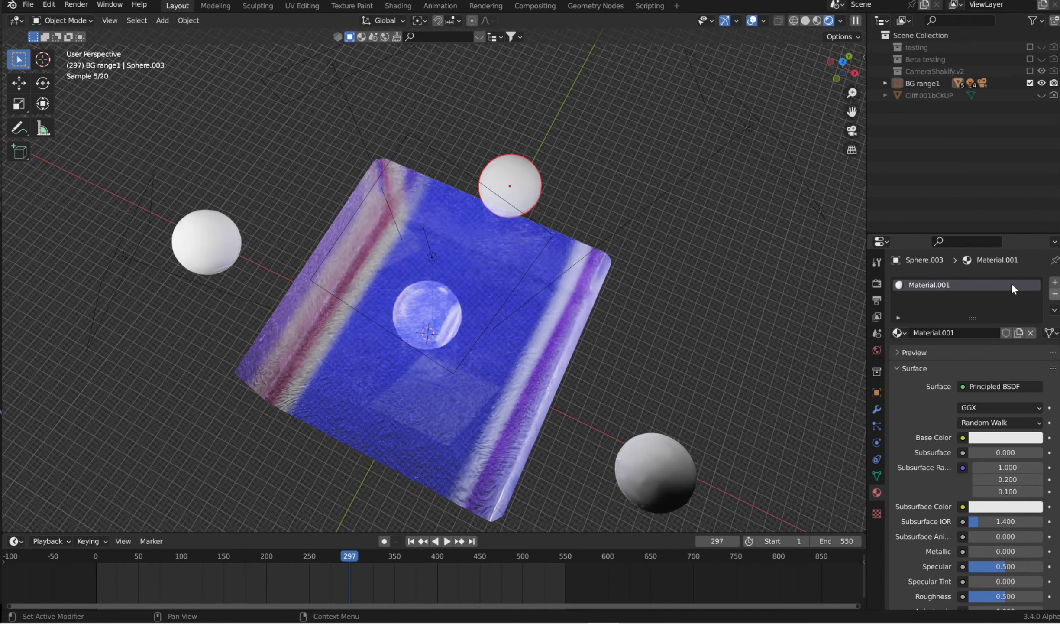
Step: Set the Base Color of the outer spheres' new material to bright yellow
middle_click_drag(726, 260, 558, 261)
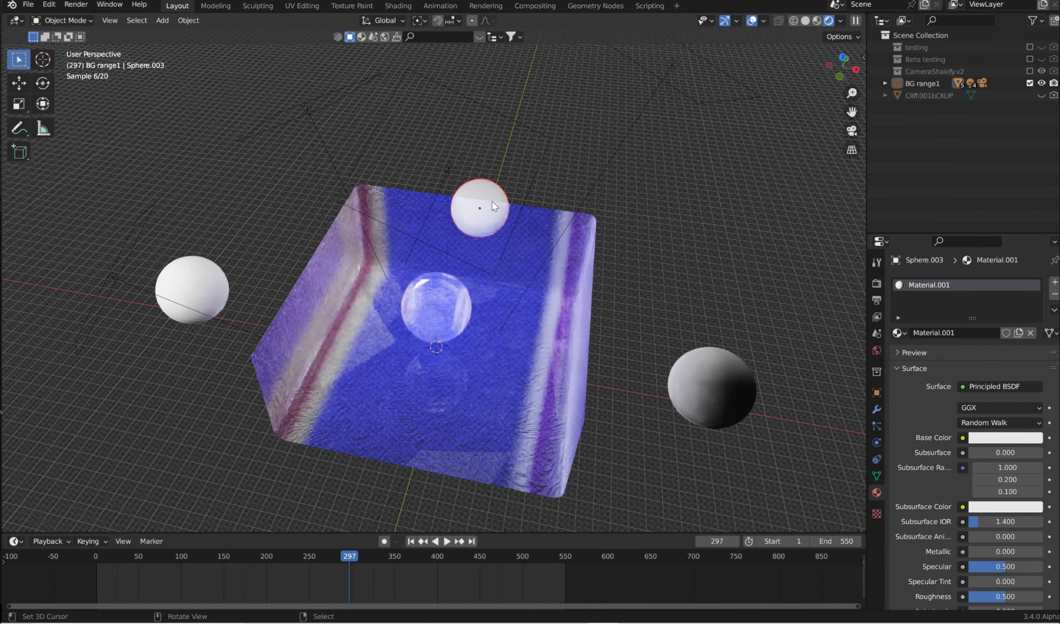
middle_click_drag(752, 301, 728, 342)
left_click(1021, 439)
left_click_drag(1014, 316, 946, 323)
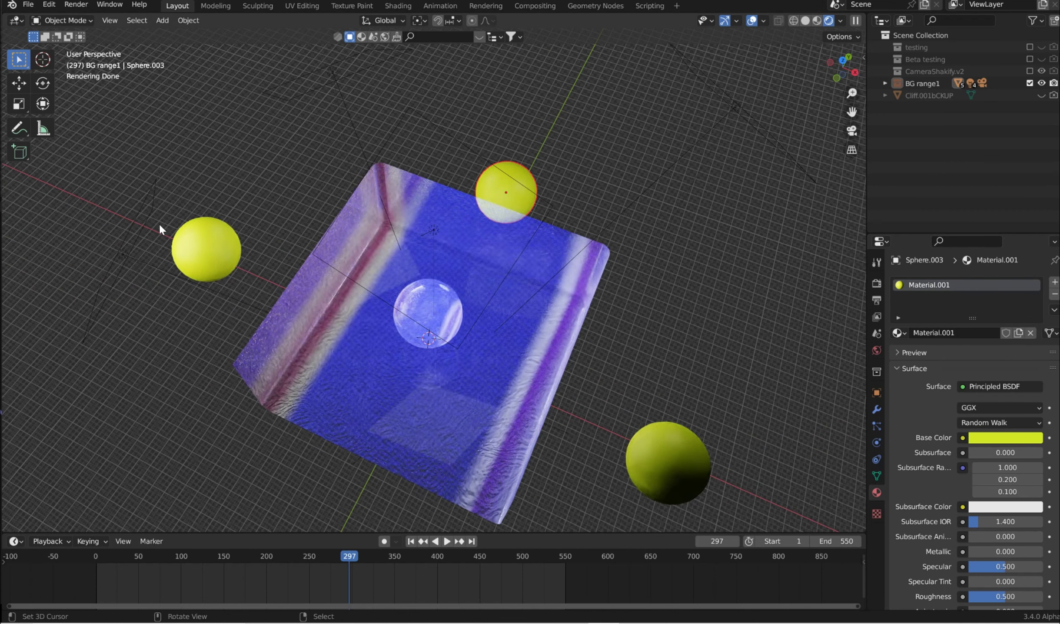
middle_click_drag(831, 371, 753, 336)
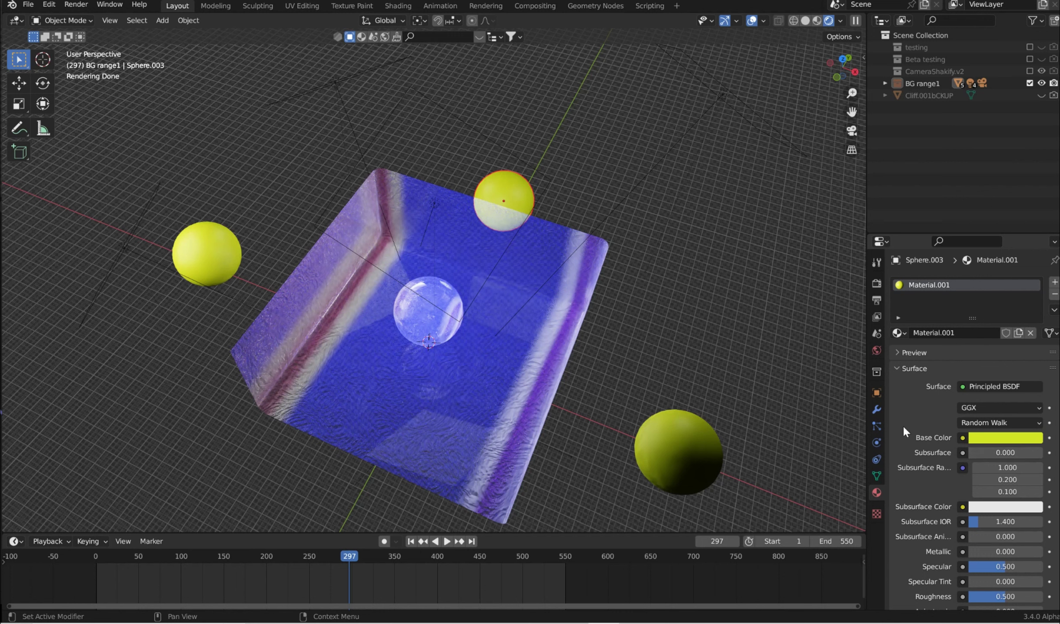
Step: Set the outer spheres' Subsurface Color to light cyan and their Base Color to red with hue 0.990, saturation 1.000 and value 0.800
scroll(966, 457, "down", 5)
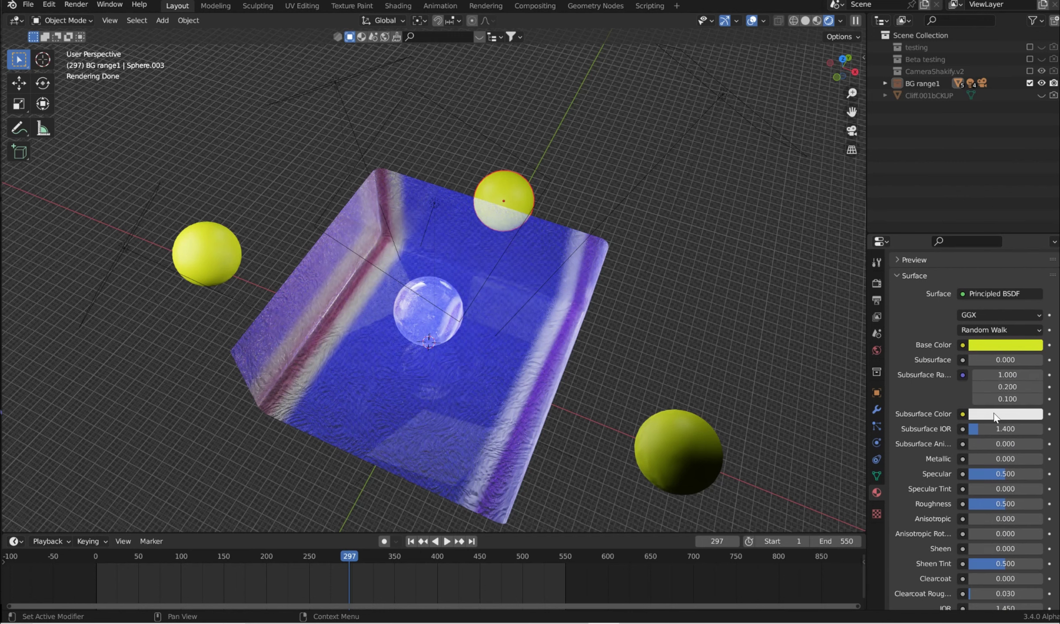
left_click(1005, 413)
mouse_move(1018, 306)
left_mouse_down()
mouse_move(990, 231)
mouse_move(1018, 192)
left_mouse_up()
left_click(995, 344)
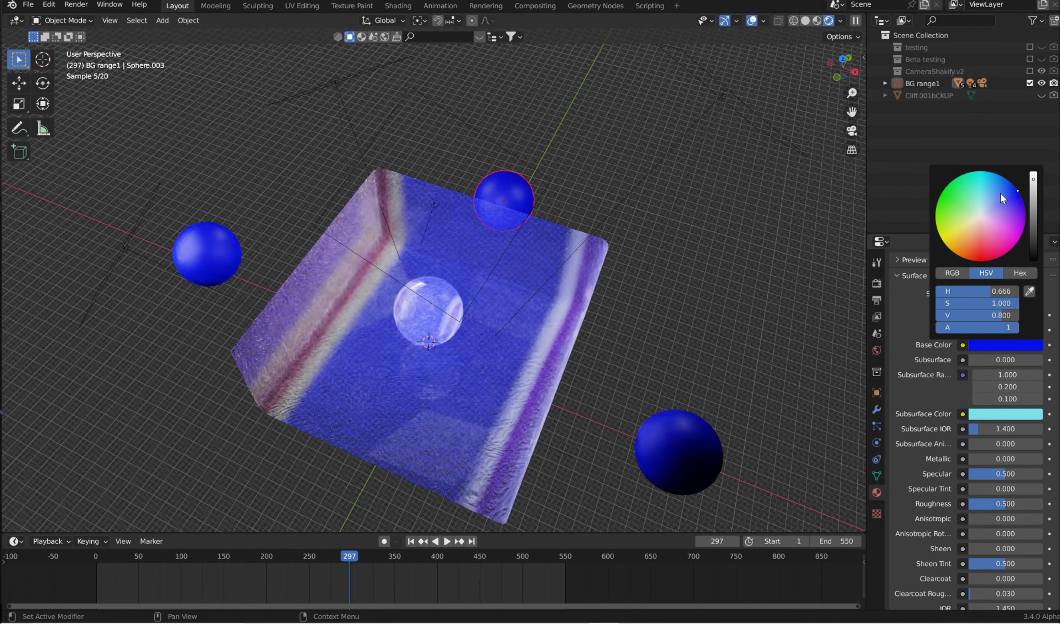
left_click(987, 345)
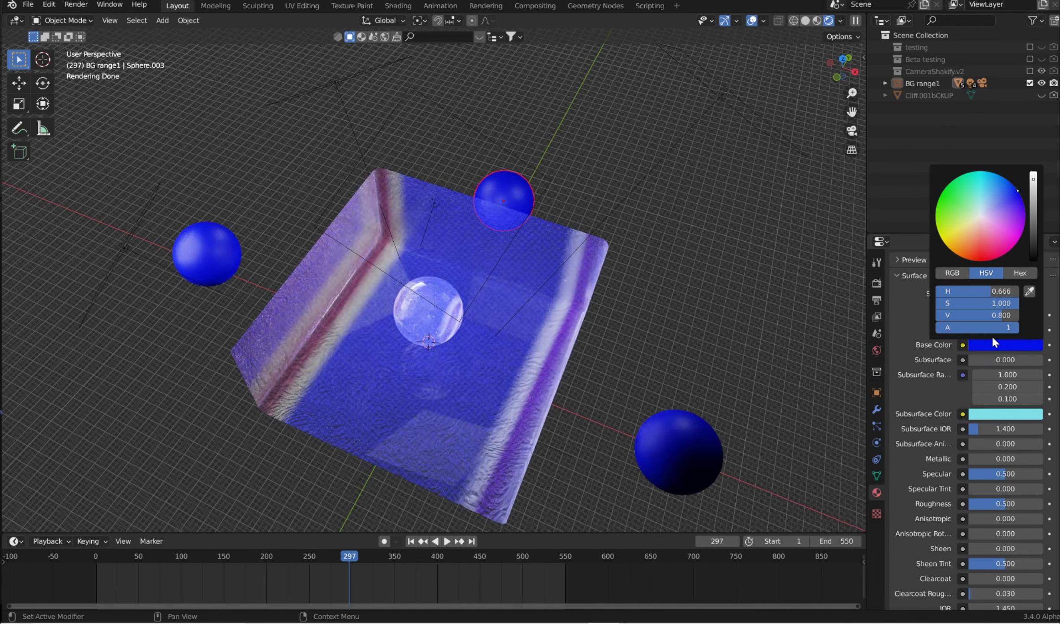
left_click_drag(999, 230, 994, 259)
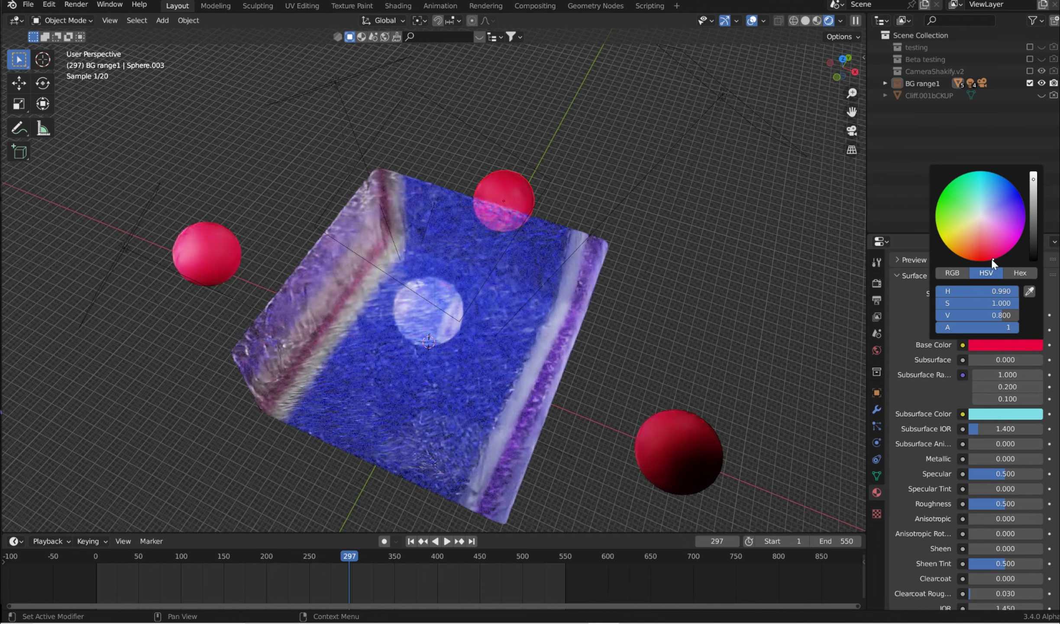
Step: Inspect the red spheres' reflections in the backdrop from the front, and delete the area lights above the set
middle_click_drag(735, 239, 644, 204)
key("KP_1")
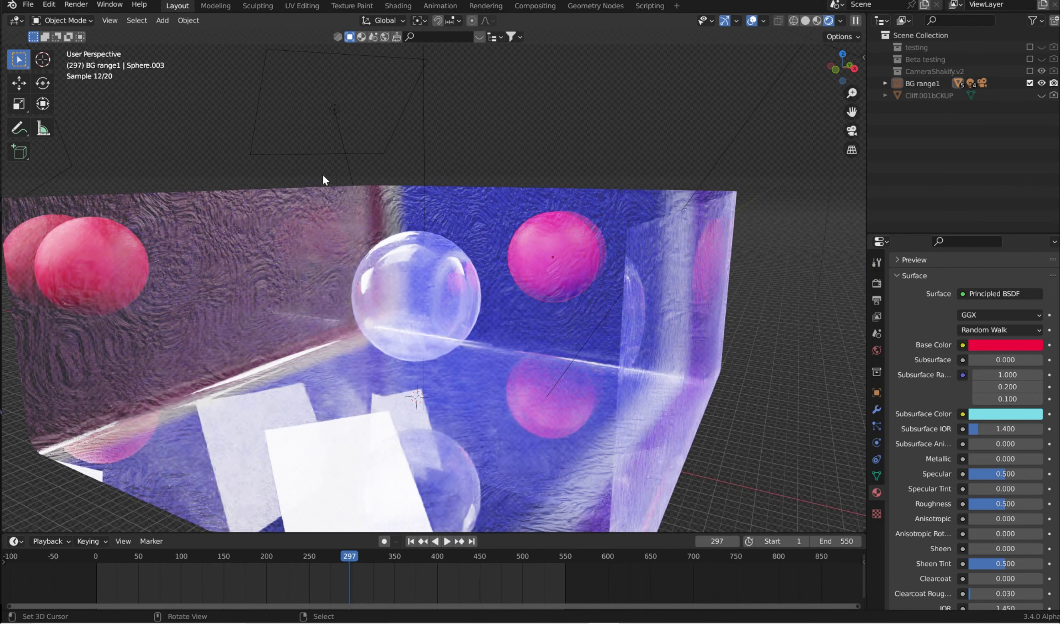
scroll(573, 347, "down", 10)
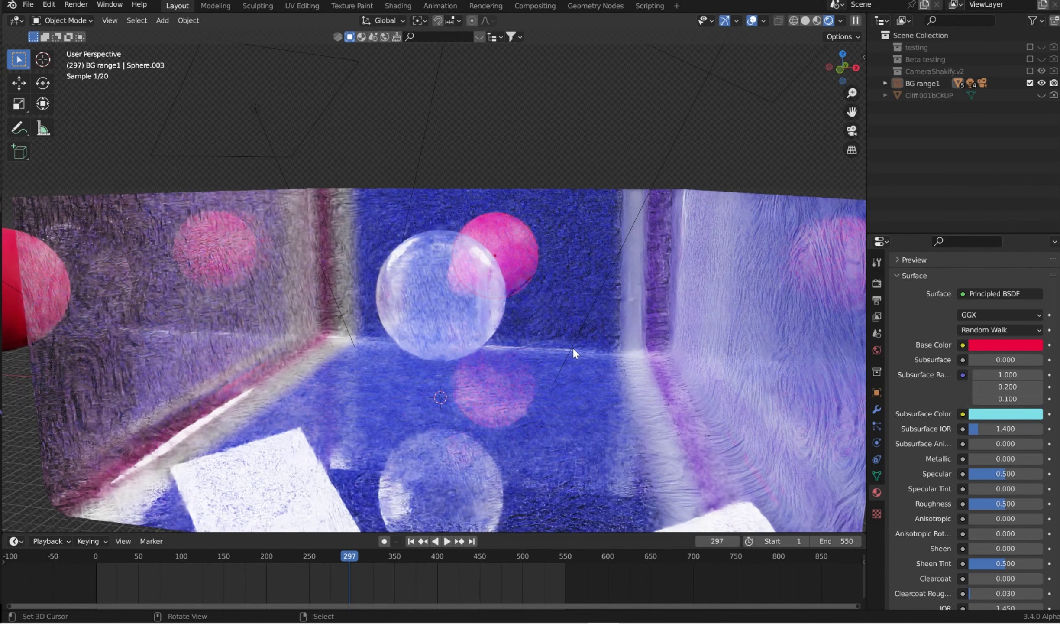
key("KP_1")
scroll(559, 302, "up", 5)
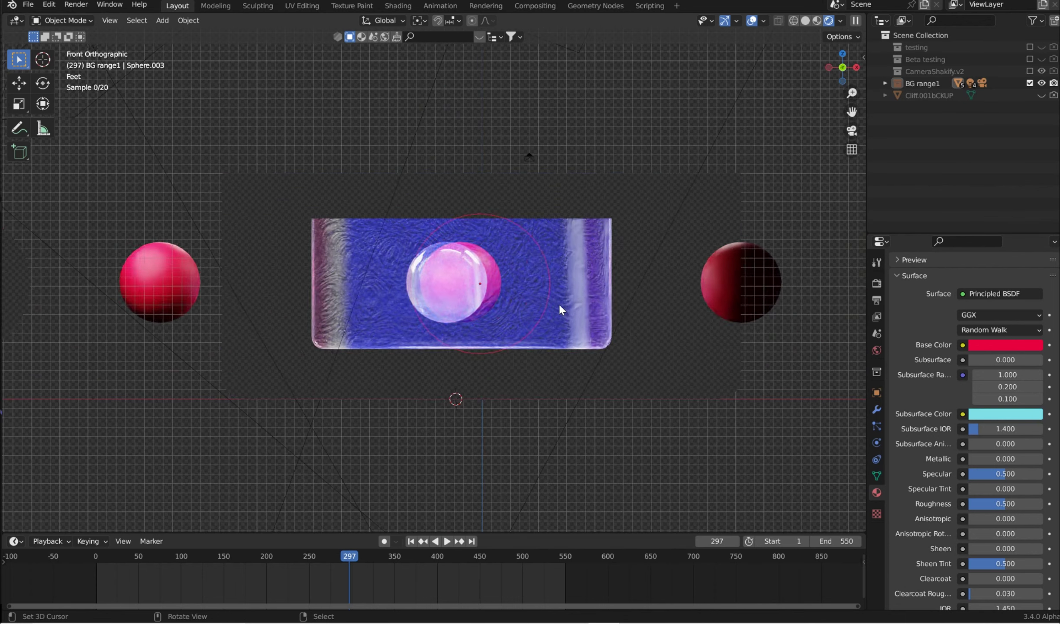
middle_click_drag(558, 302, 548, 318)
scroll(550, 322, "down", 4)
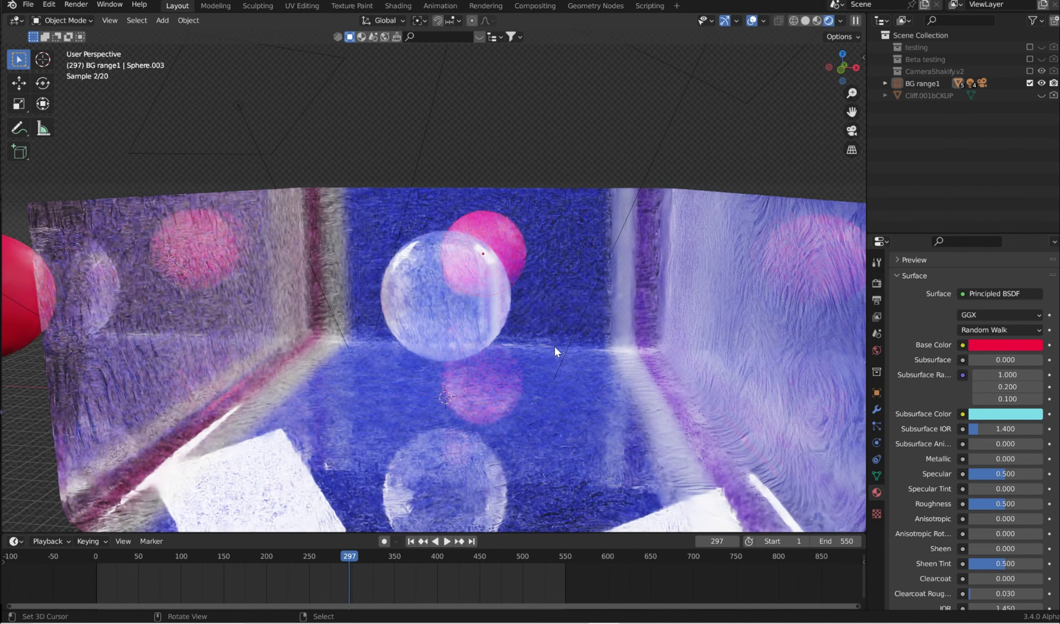
left_click_drag(762, 109, 139, 69)
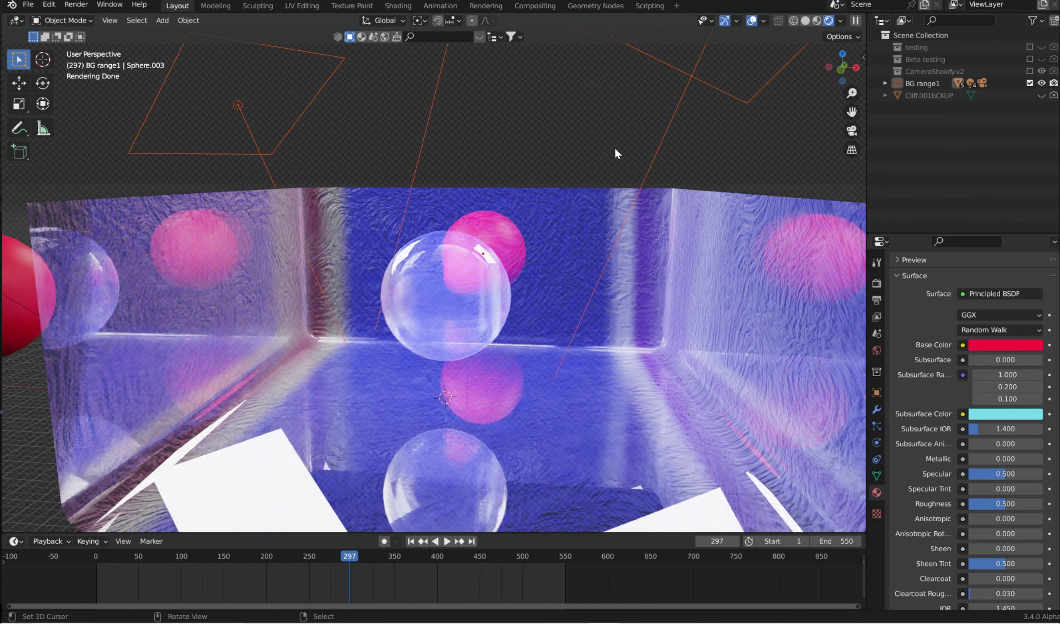
key("Delete")
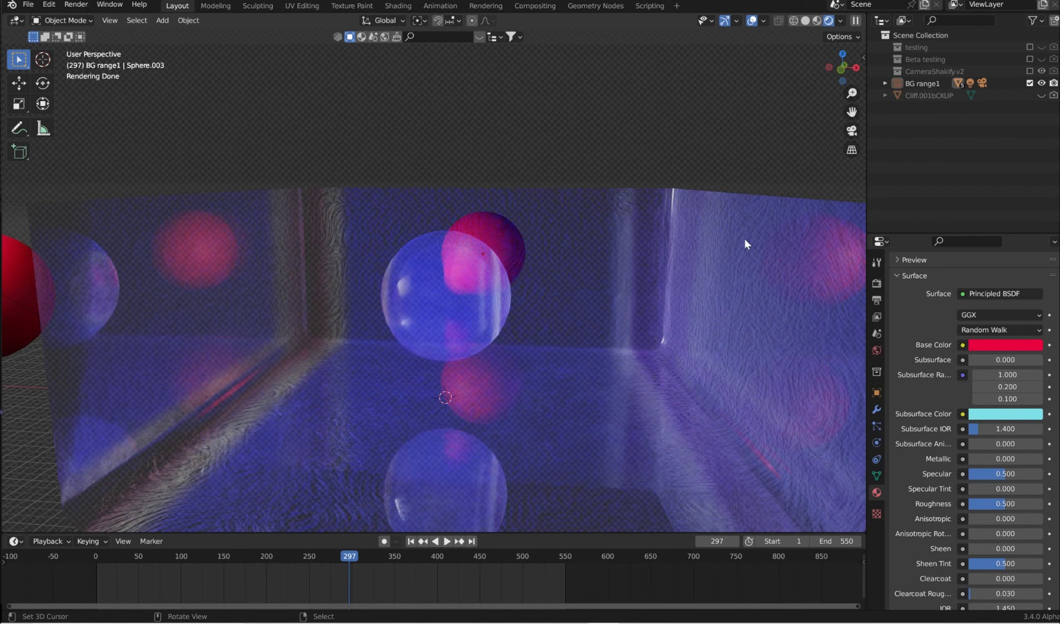
Step: Try a World background strength of 0.5, and settle on 0.020
left_click(877, 349)
left_click(1004, 374)
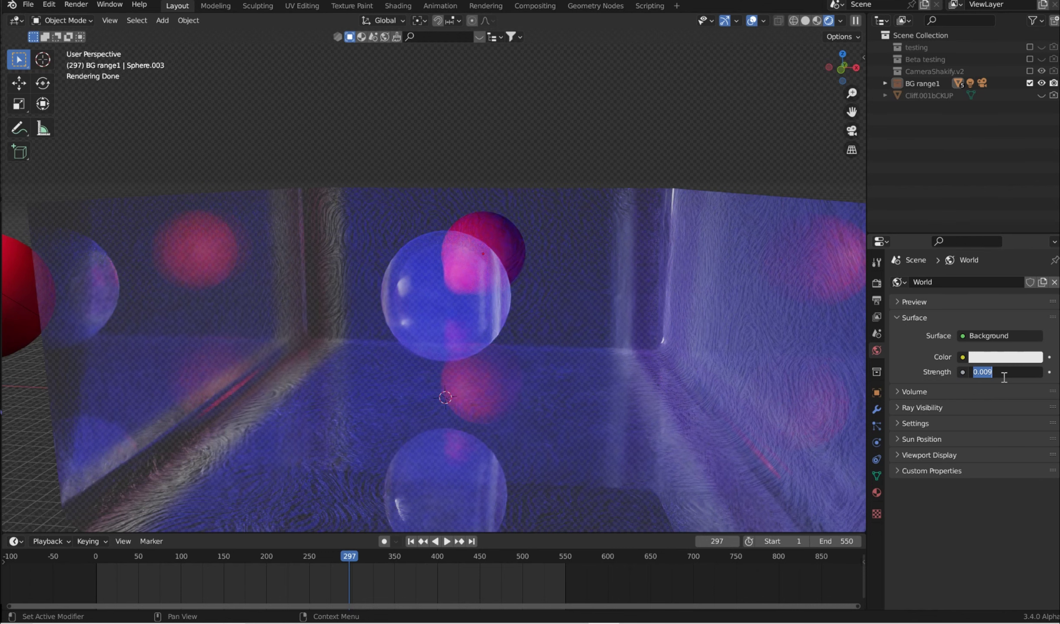
type("0.5")
key("Return")
left_click(1003, 374)
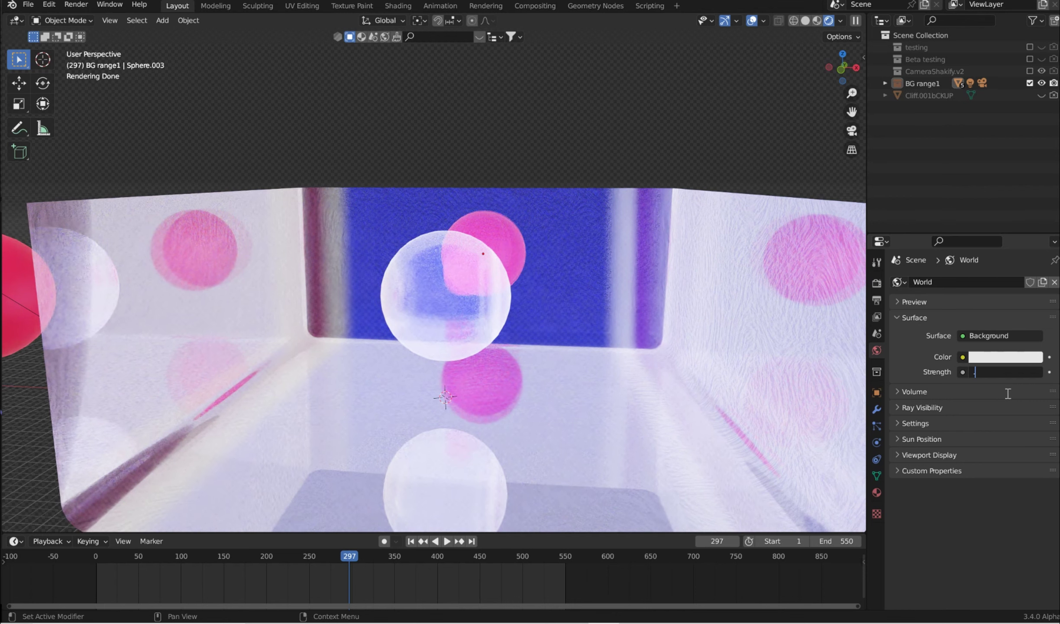
key("Return")
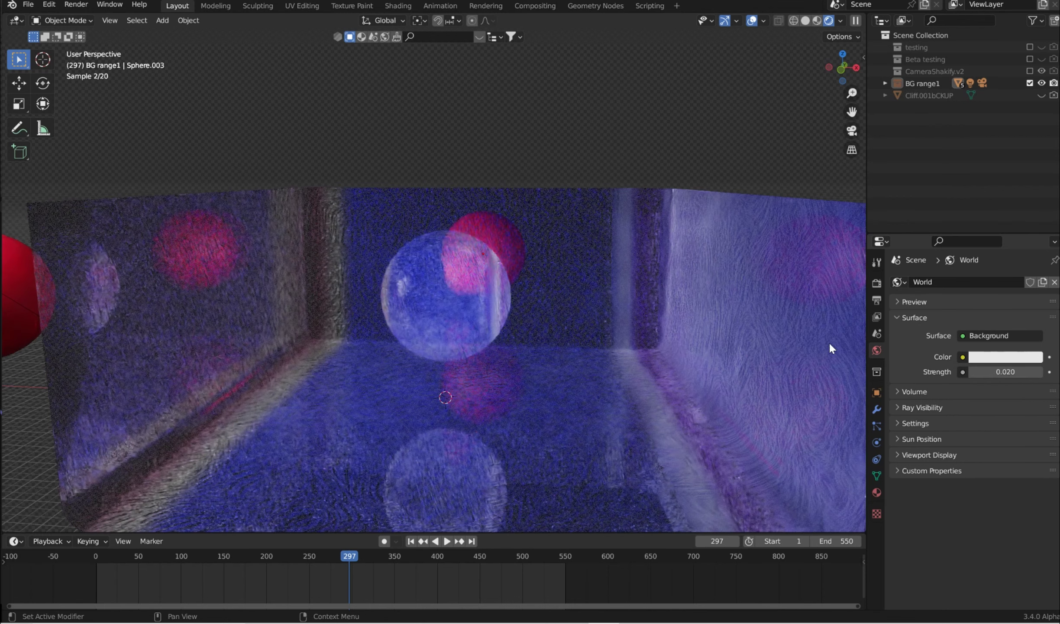
scroll(711, 357, "down", 3)
middle_click_drag(691, 353, 771, 332)
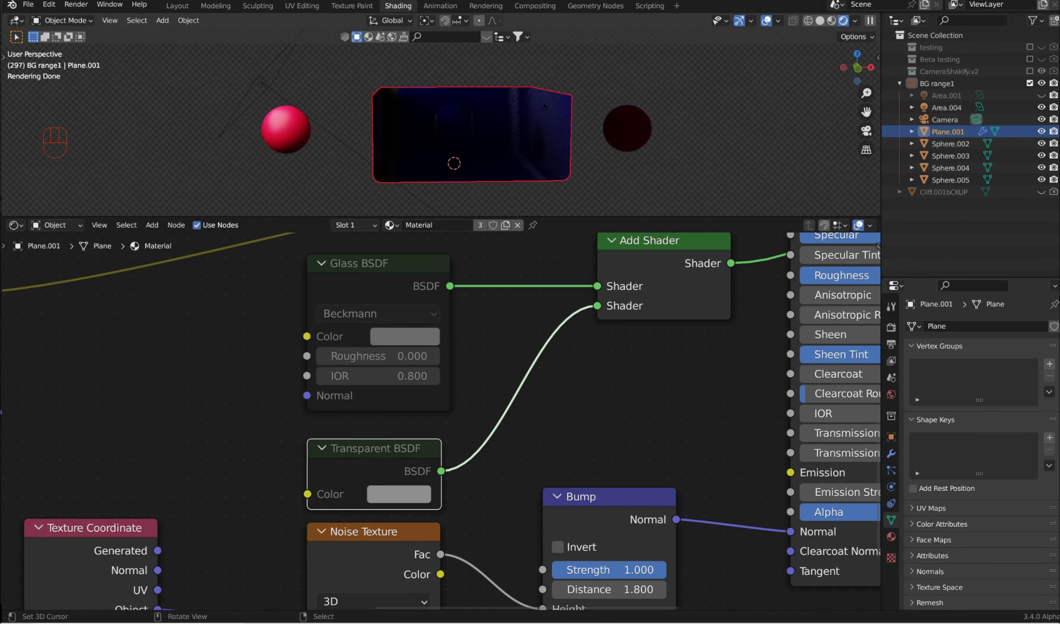
Step: Shift the Glass BSDF and Transparent BSDF nodes slightly in the backdrop's material node tree
left_click(433, 286)
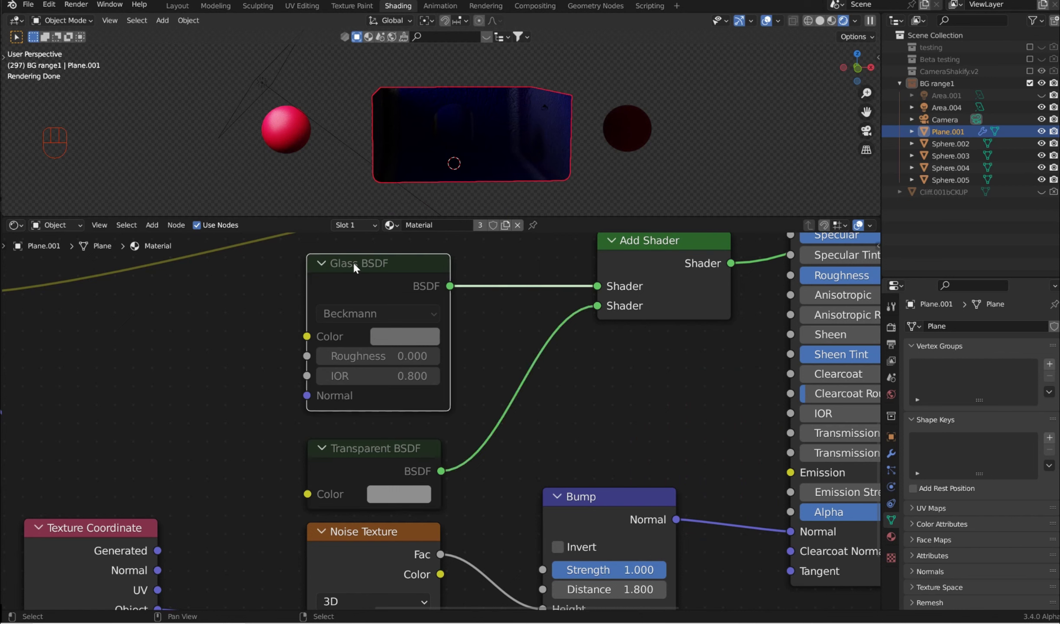
left_click_drag(353, 260, 358, 261)
left_click_drag(390, 449, 394, 447)
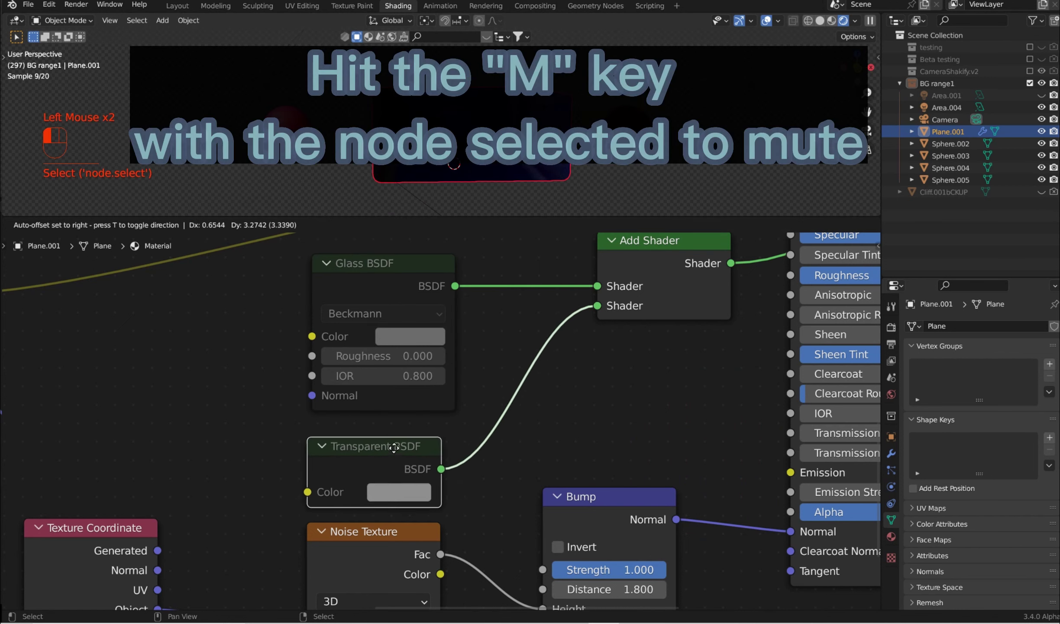
Step: Unmute the Transparent BSDF and Glass BSDF nodes in the backdrop's material, and mute both again
right_click(393, 446)
key("m")
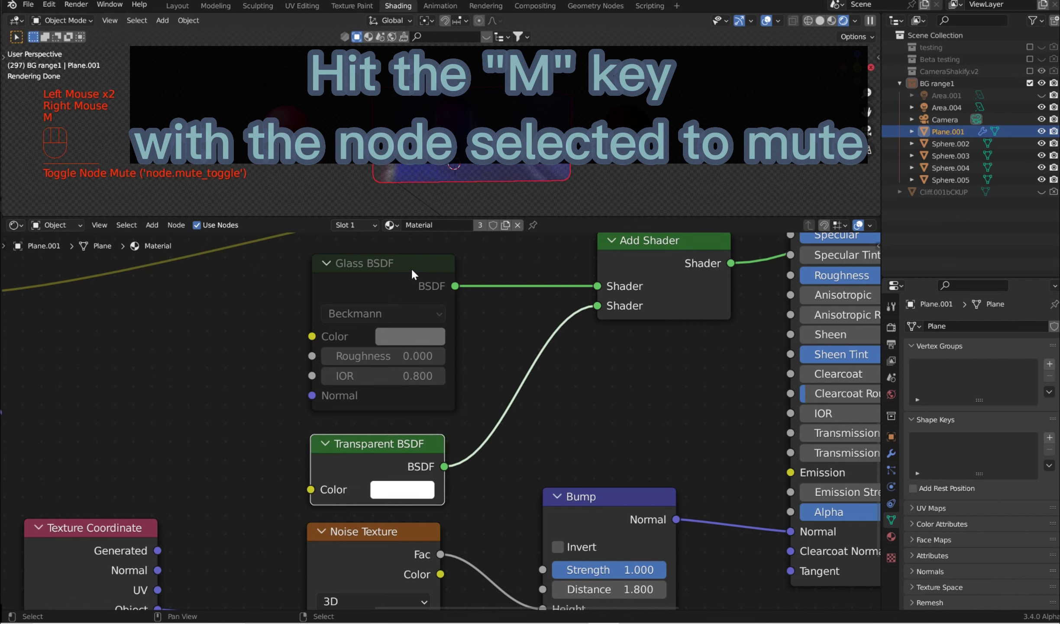
right_click(412, 268)
key("m")
right_click(394, 252)
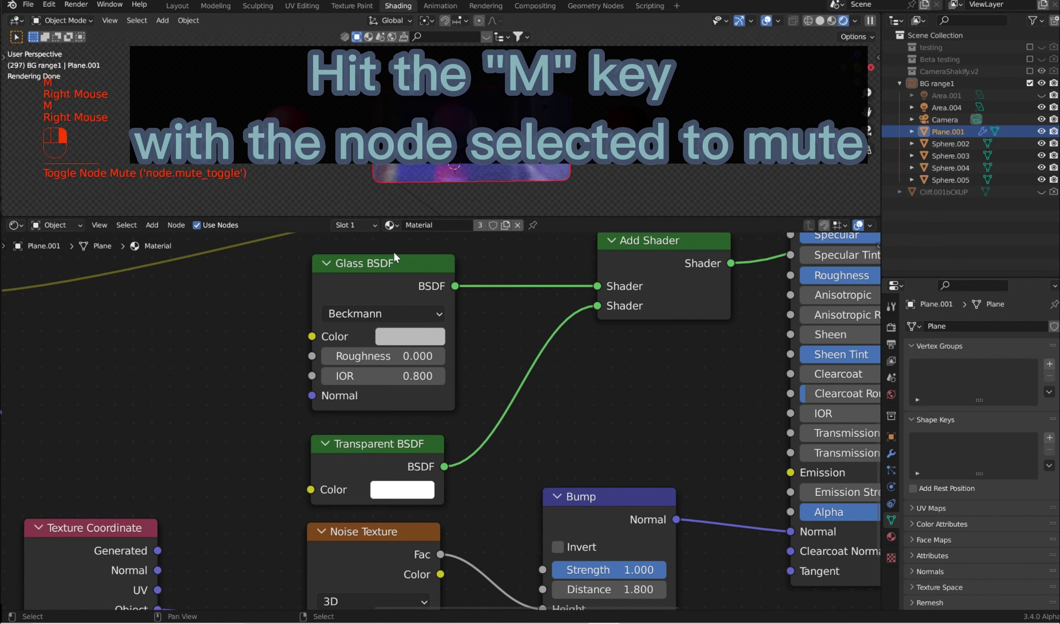
right_click(397, 261)
key("m")
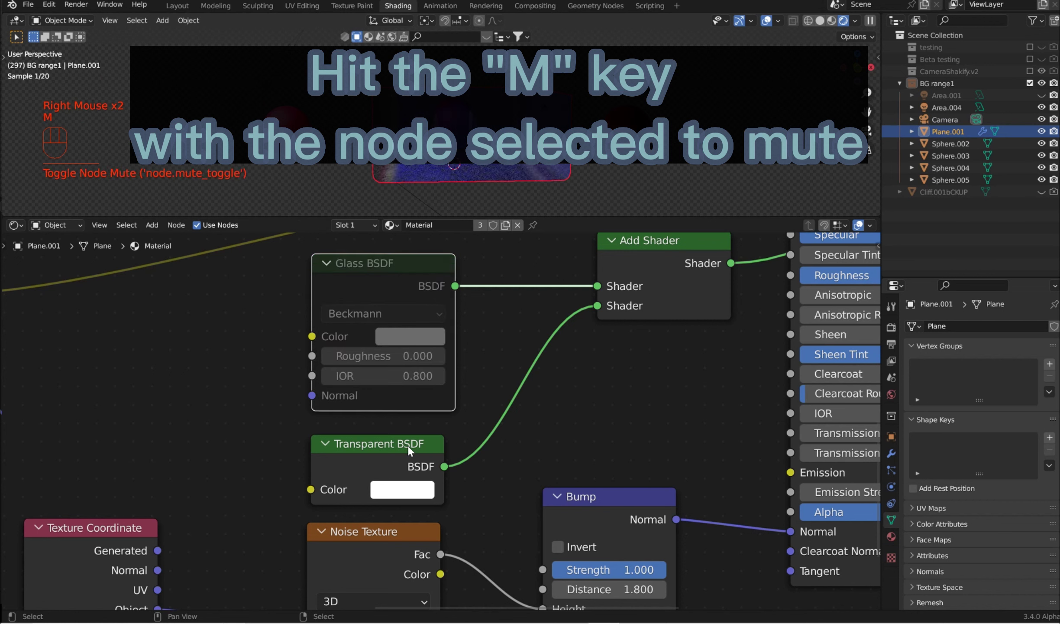
right_click(407, 444)
key("m")
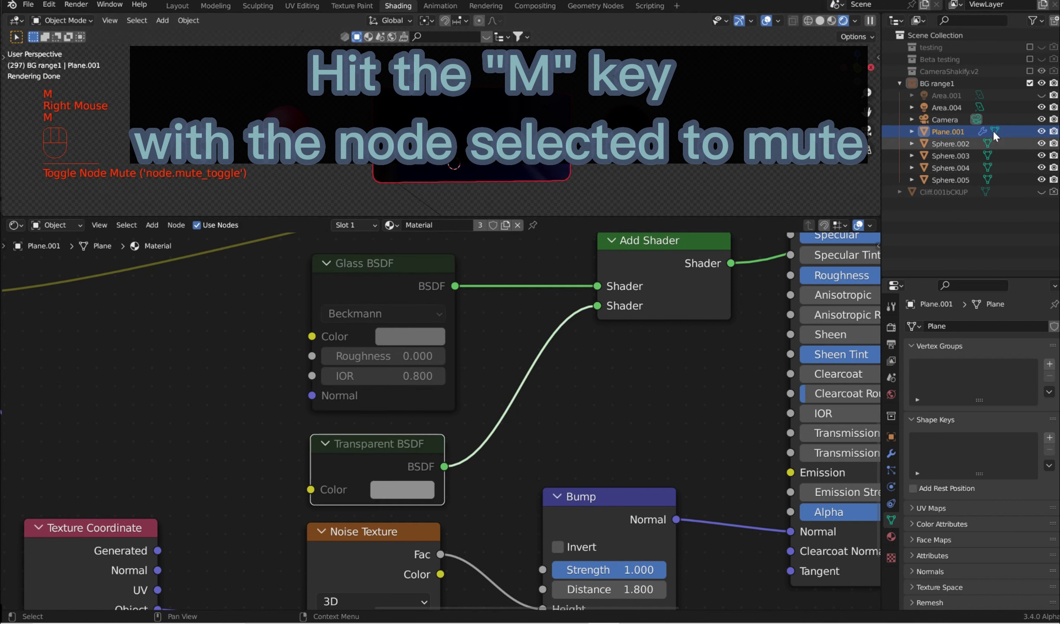
Step: Make the hidden Area.001 light visible in the viewport and inspect the lit backdrop and centre sphere up close
left_click(1042, 95)
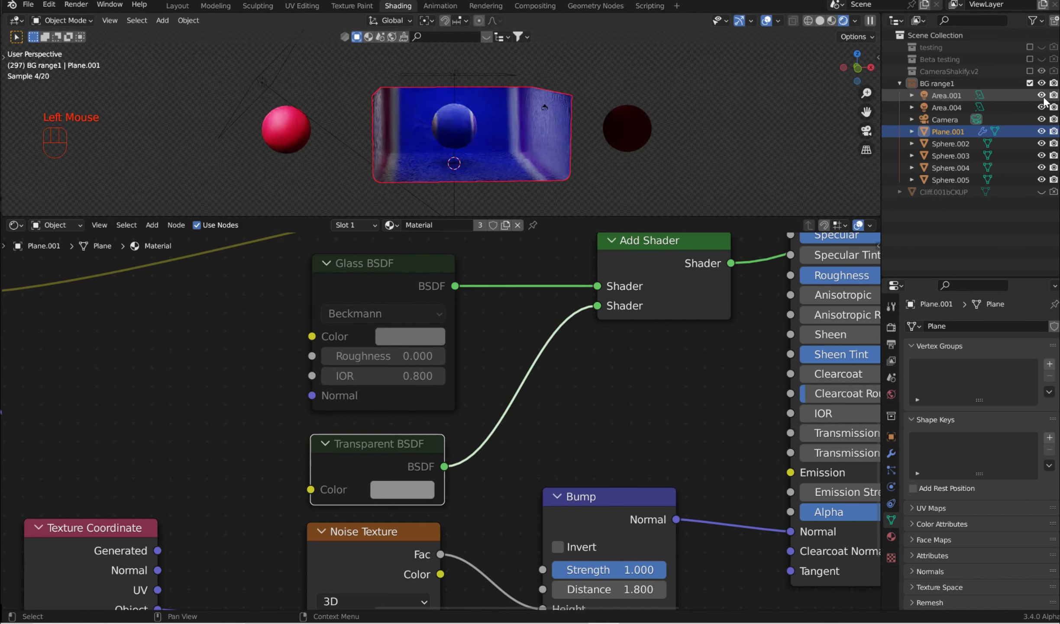
middle_click_drag(619, 96, 599, 93)
scroll(599, 101, "up", 4)
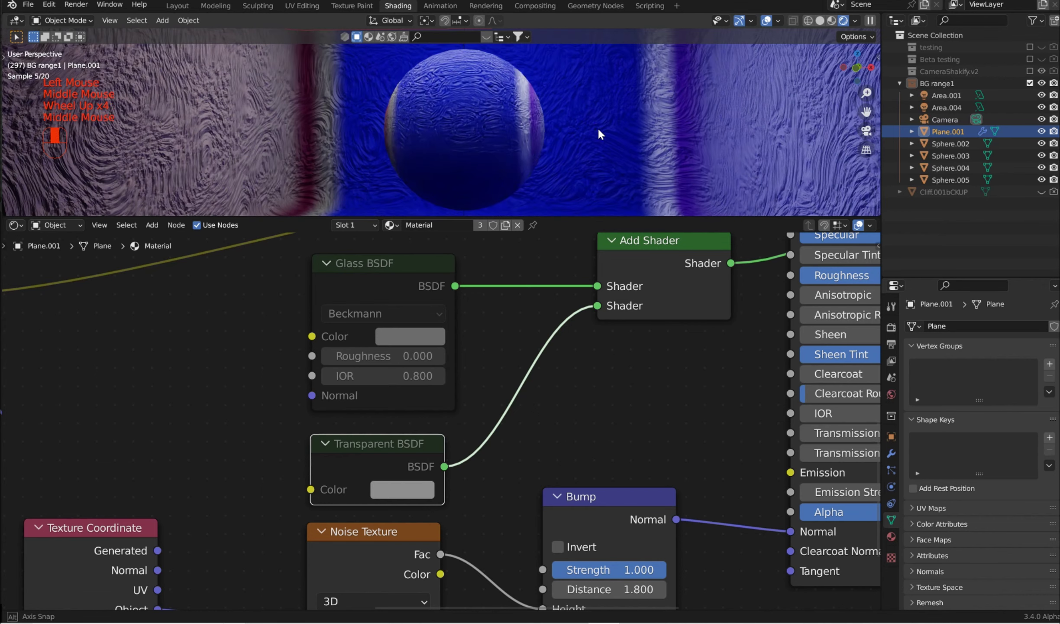
middle_click(598, 129)
scroll(600, 130, "down", 2)
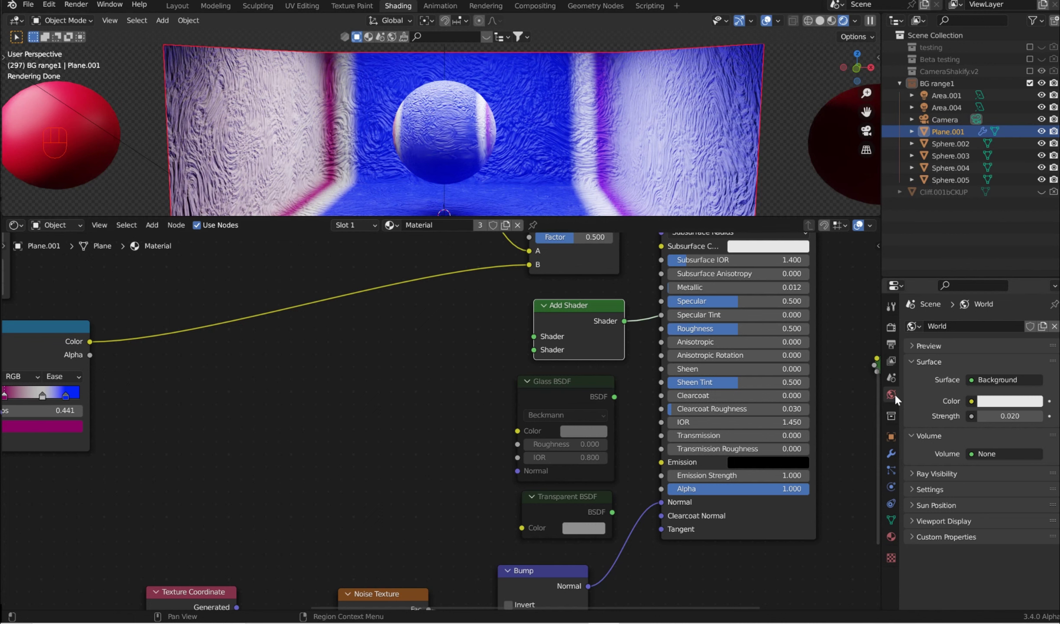
Step: Assign a Volume Scatter shader to the World volume and set its density to 0.1
left_click(975, 450)
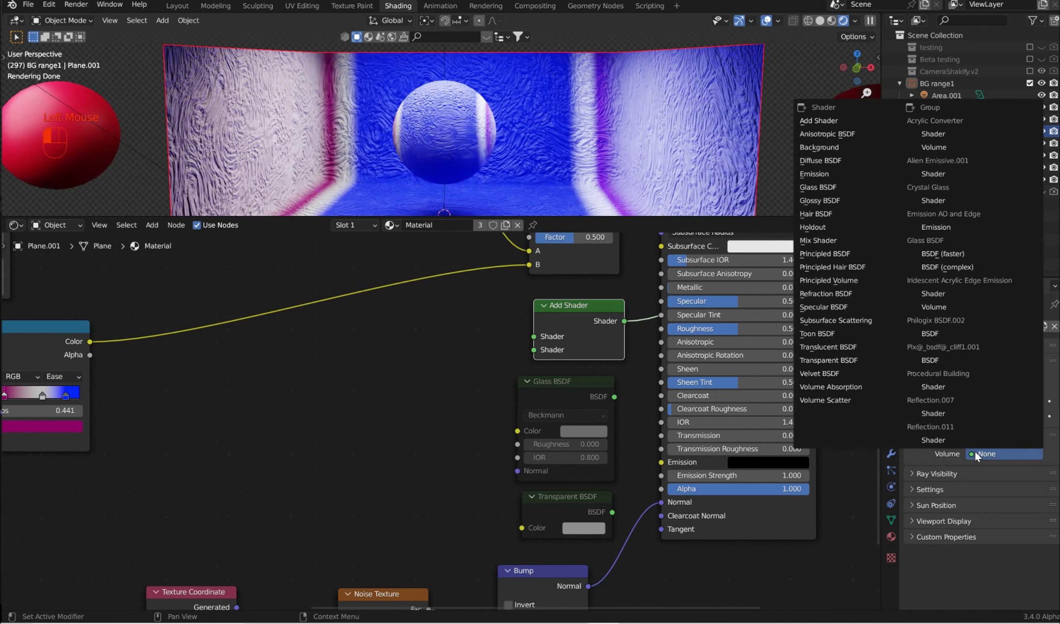
left_click(868, 396)
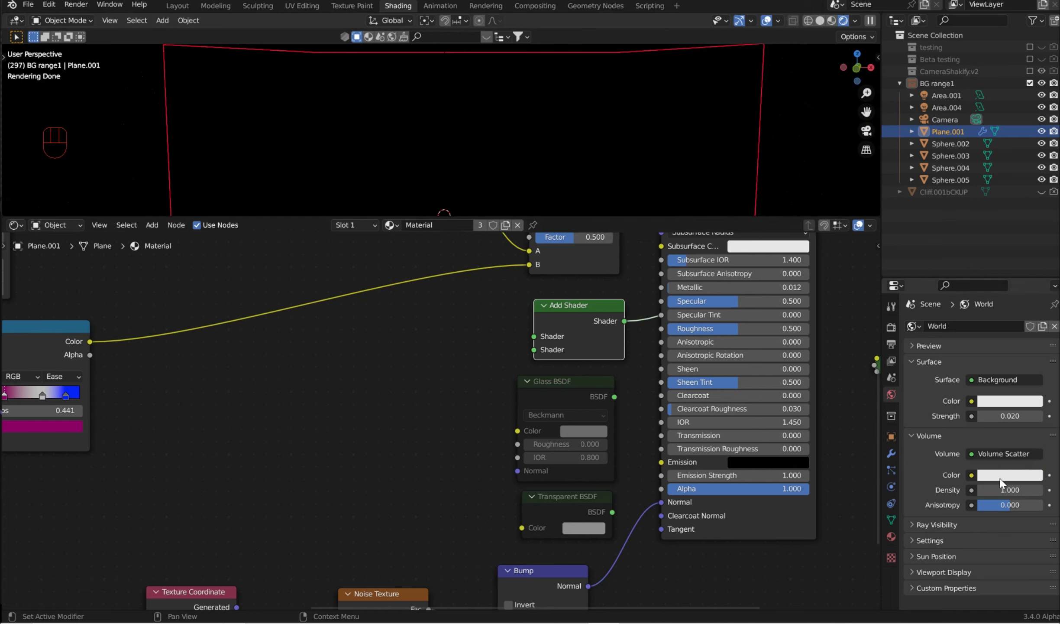
left_click(1025, 489)
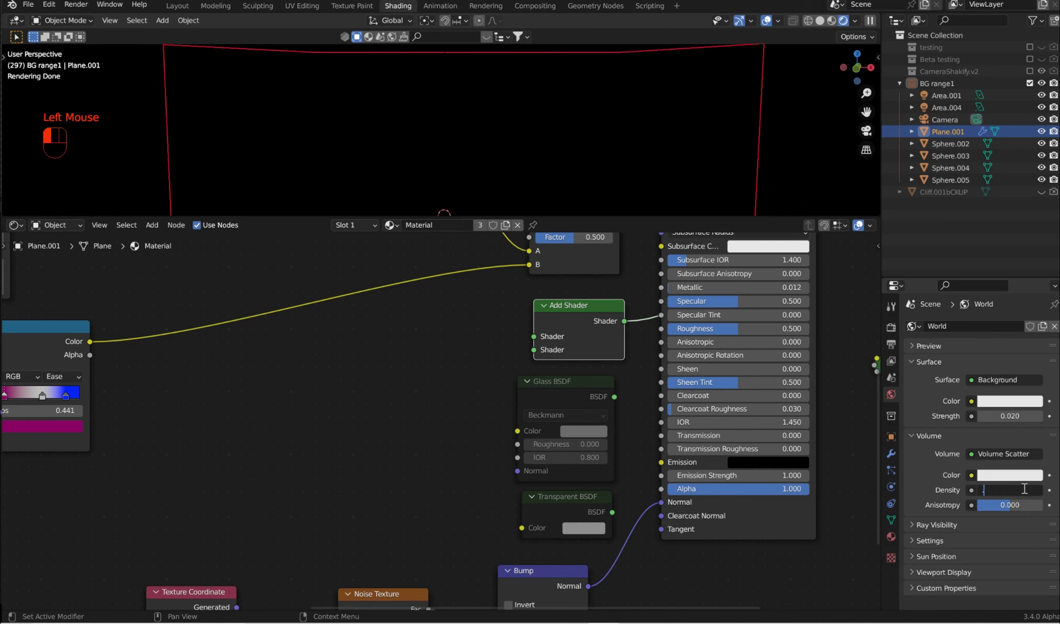
type("0.1")
key("Return")
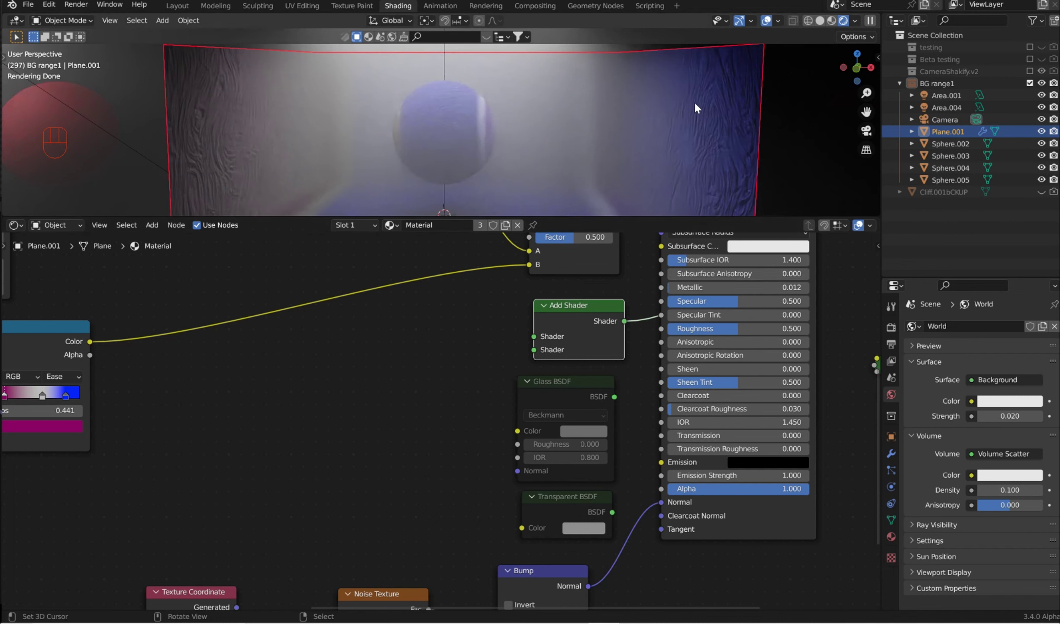
Step: Examine the volumetric haze around the backdrop and spheres, checking the side and overhead area lights
scroll(582, 82, "down", 3)
middle_click_drag(584, 89, 581, 95)
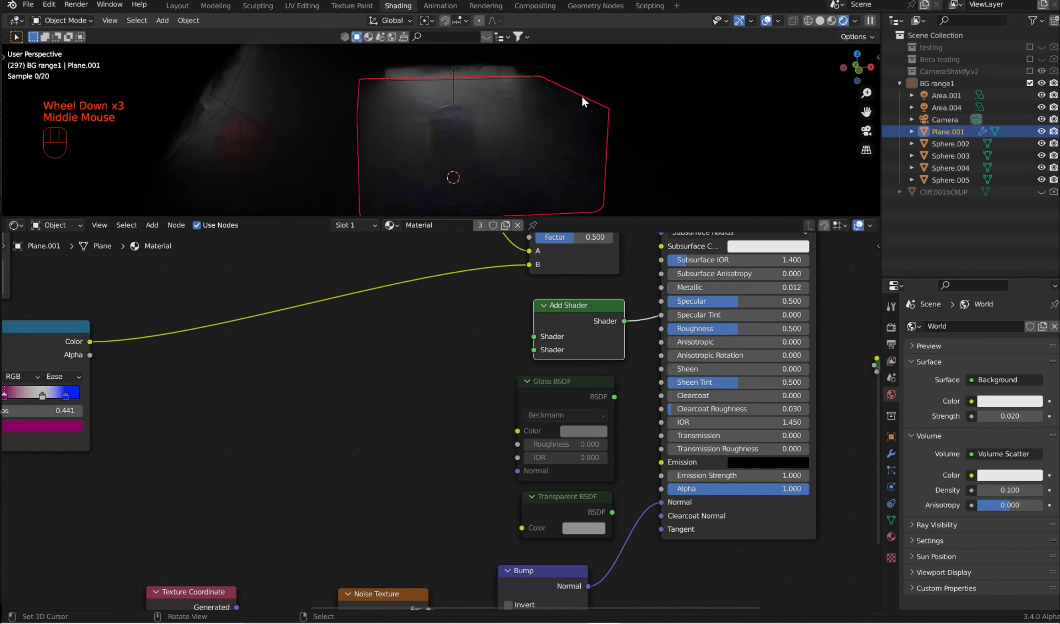
right_click(214, 98)
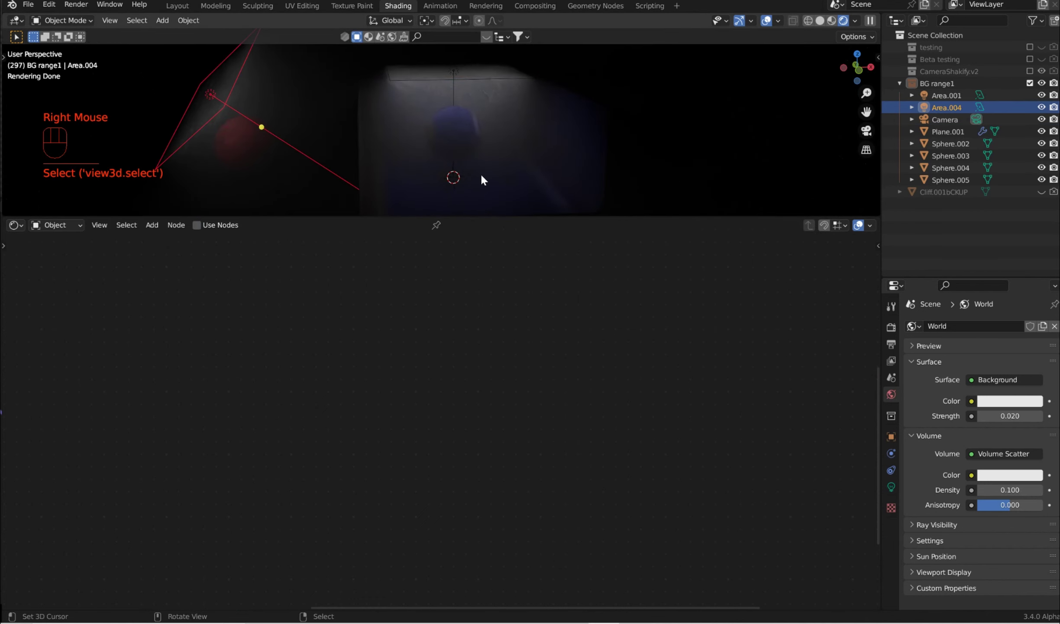
right_click(451, 68)
mouse_move(451, 68)
middle_mouse_down()
mouse_move(623, 100)
mouse_move(440, 73)
middle_mouse_up()
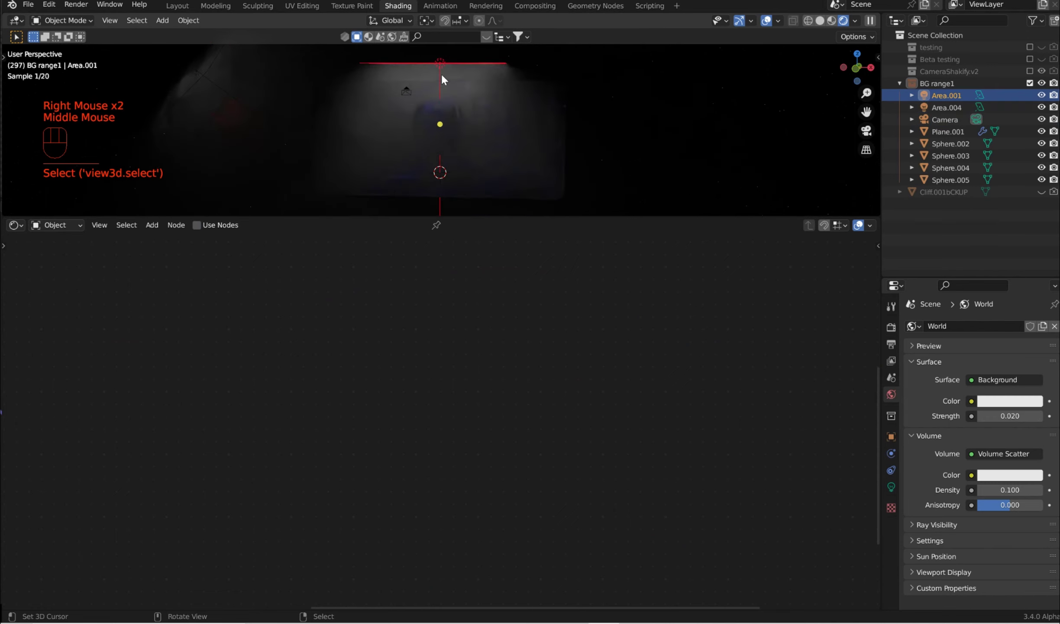
scroll(488, 84, "up", 3)
scroll(487, 86, "down", 4)
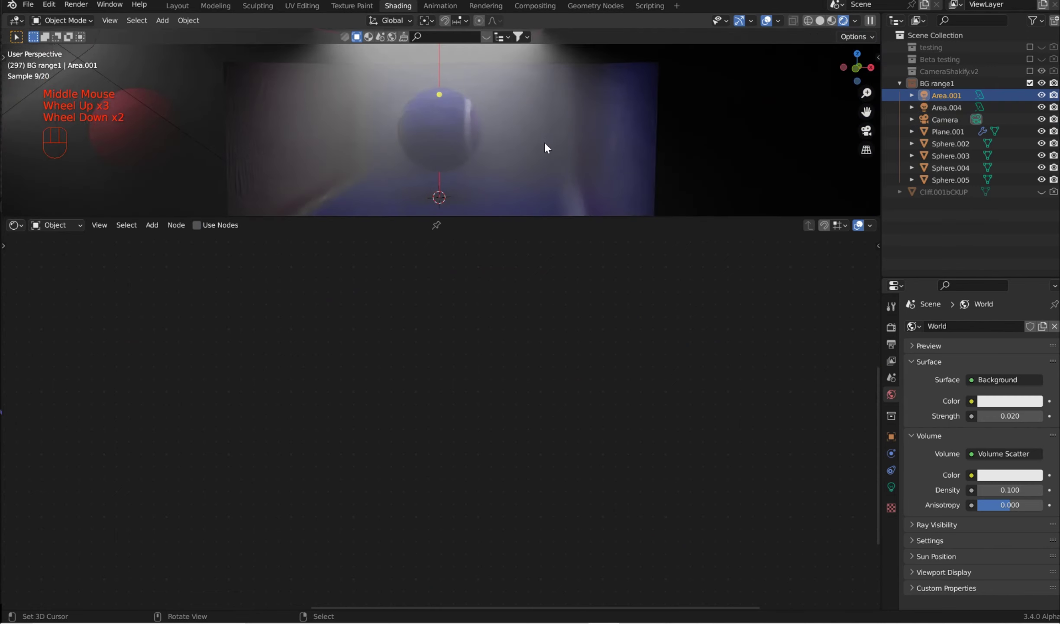
scroll(537, 121, "down", 1)
scroll(534, 117, "up", 3)
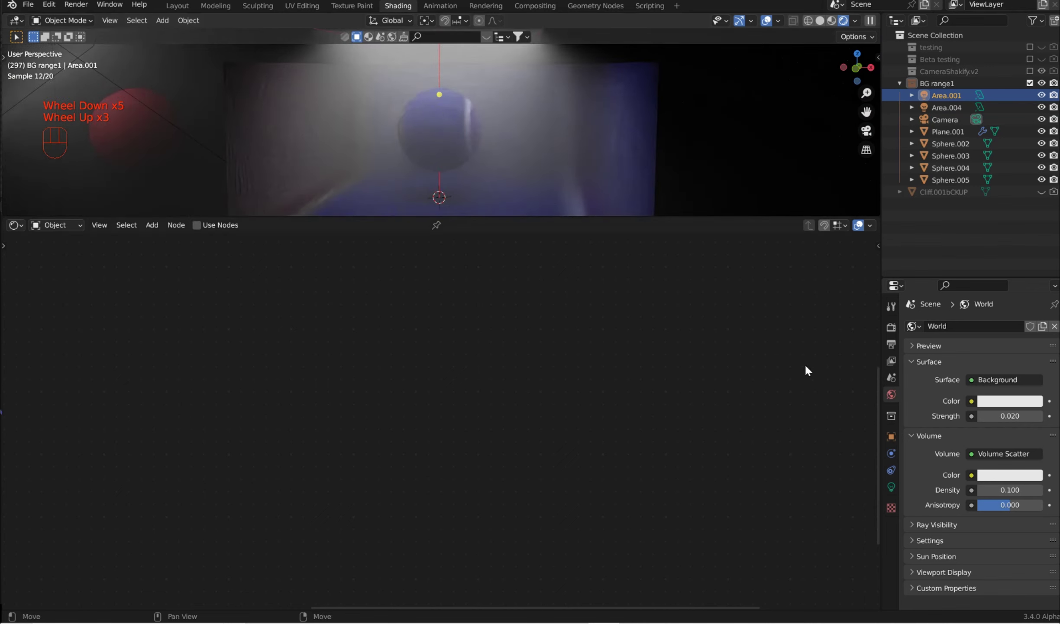
Step: Try a World Volume Scatter density of 0.005, and settle on 0.05
left_click(1015, 489)
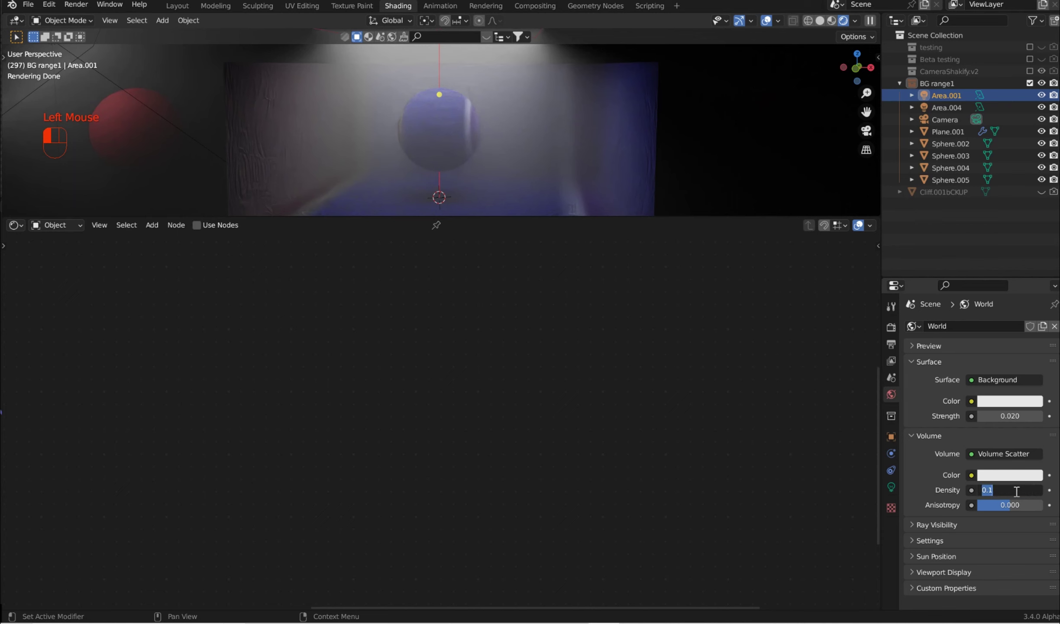
type("0.005")
key("Return")
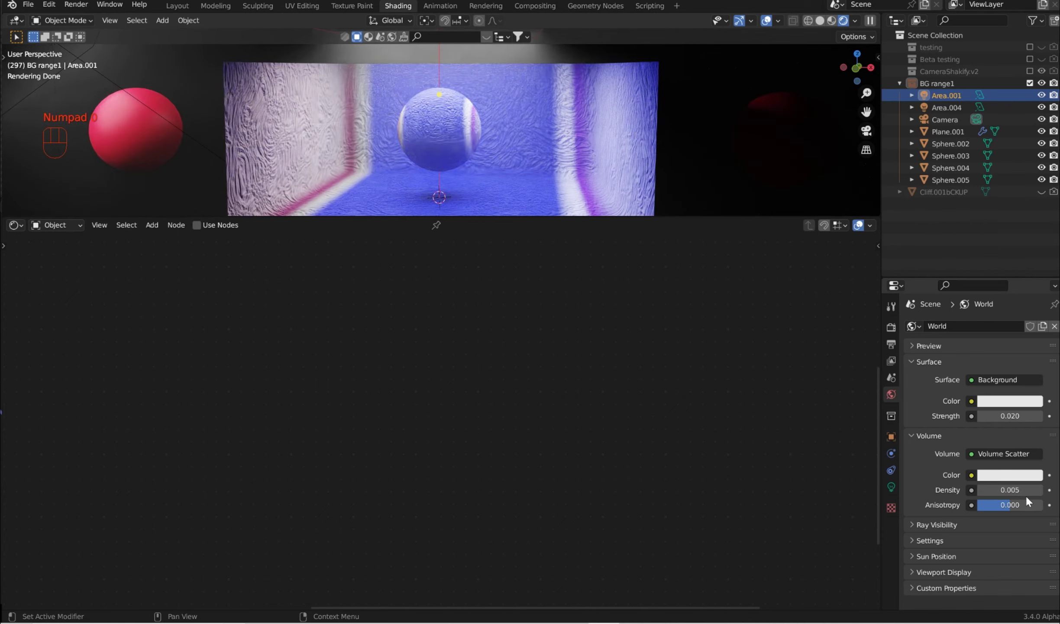
left_click(1024, 489)
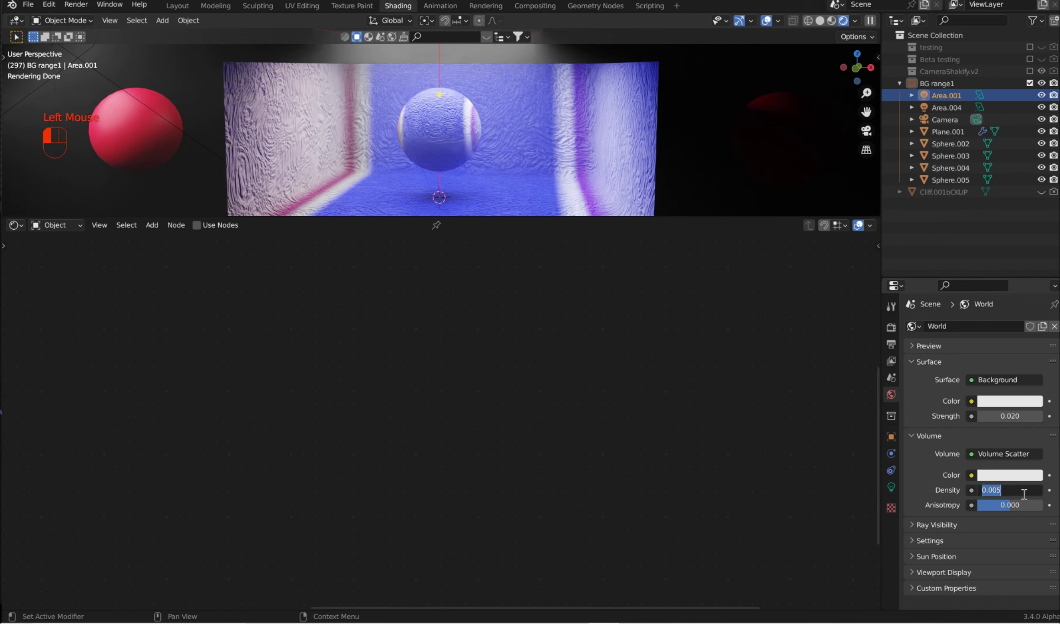
type("0.05")
key("Return")
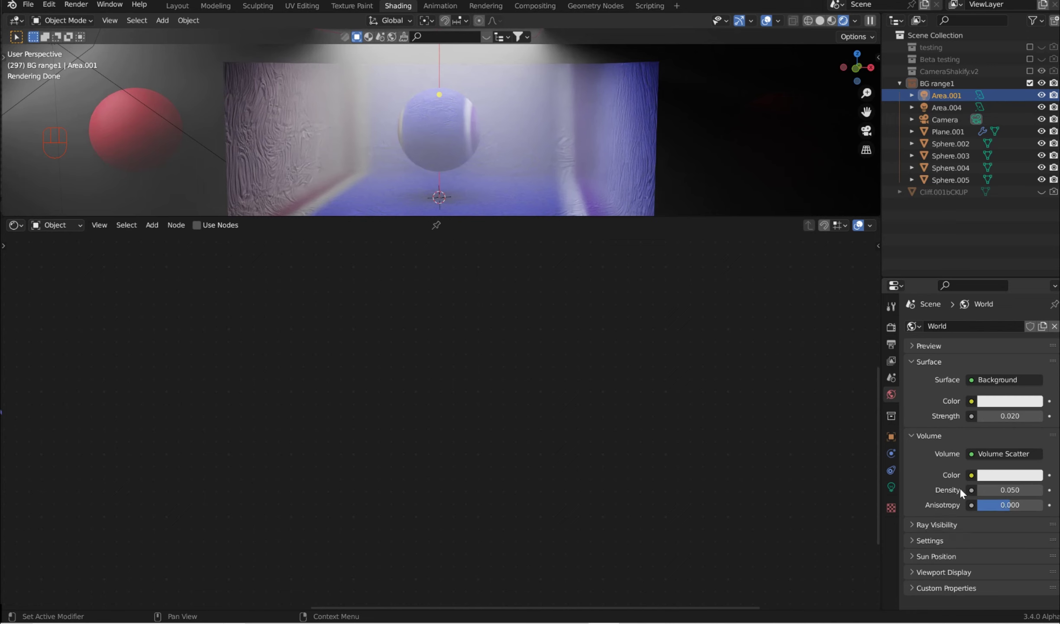
Step: Try a World Volume Scatter anisotropy of about 0.138, and reset it to 0
mouse_move(996, 505)
left_mouse_down()
mouse_move(1048, 504)
mouse_move(976, 504)
mouse_move(1014, 505)
left_mouse_up()
left_click(1017, 505)
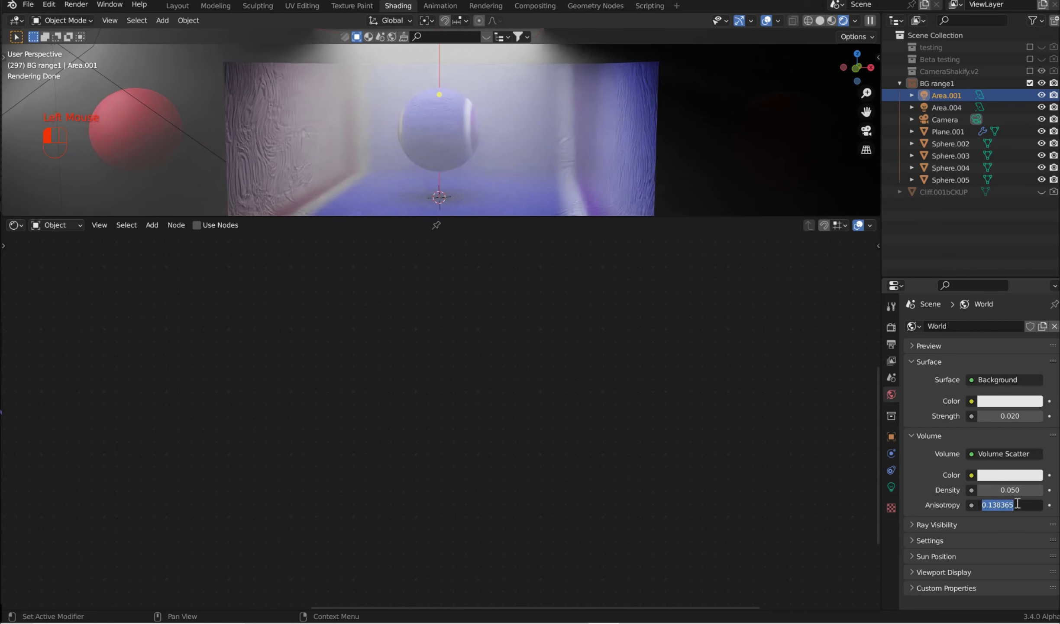
type("0")
key("Return")
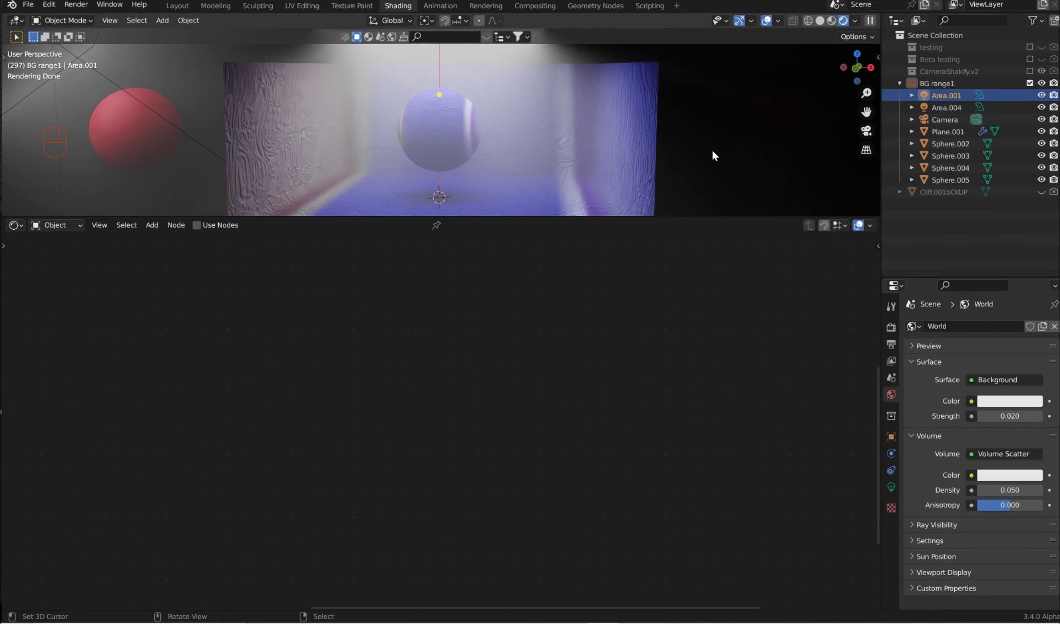
Step: Raise the Area.001 light along the Z axis above the backdrop and view the set from farther away
scroll(571, 119, "down", 2)
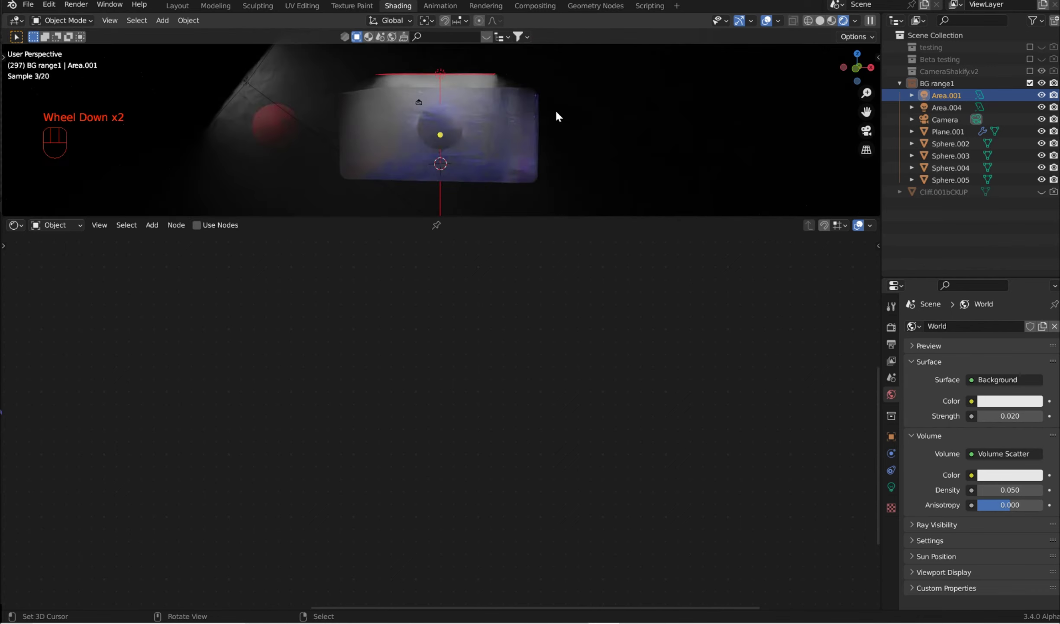
right_click(442, 71)
key("g")
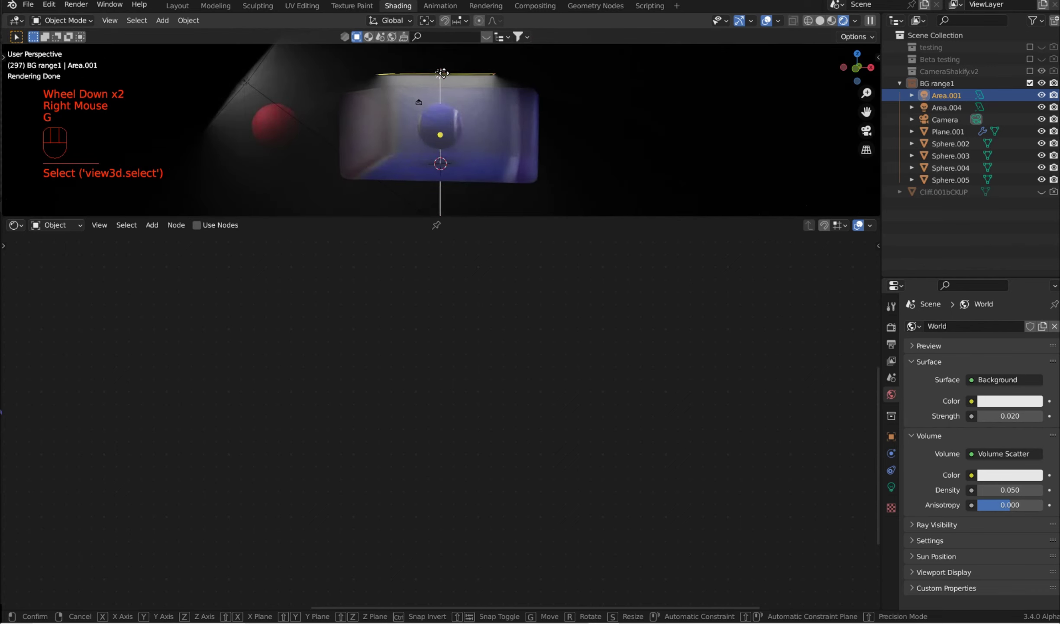
key("z")
left_click(440, 31)
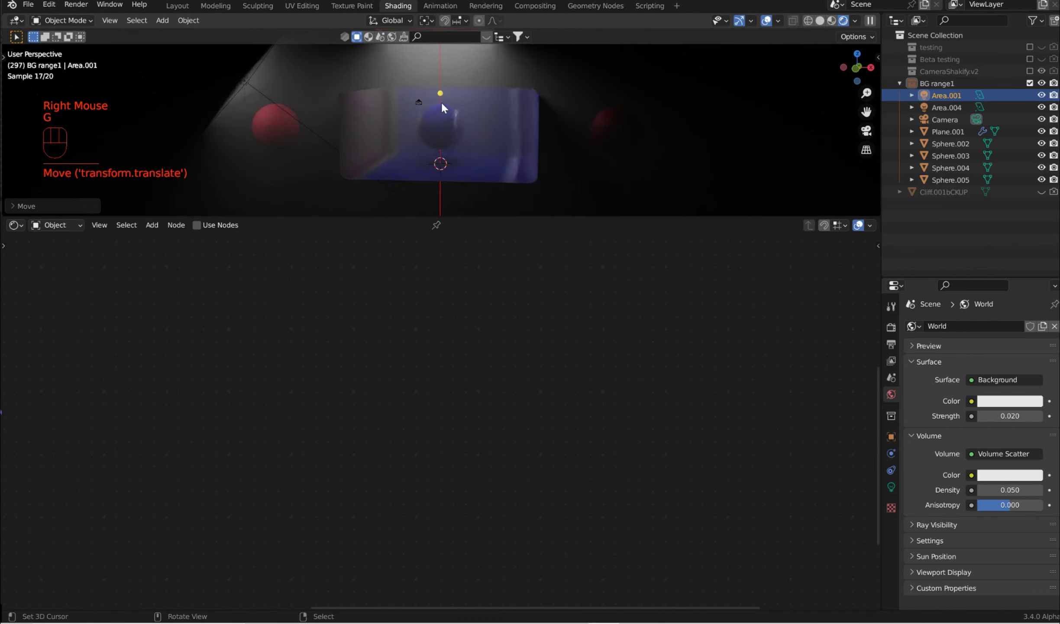
scroll(442, 102, "down", 2)
middle_click_drag(445, 103, 495, 114)
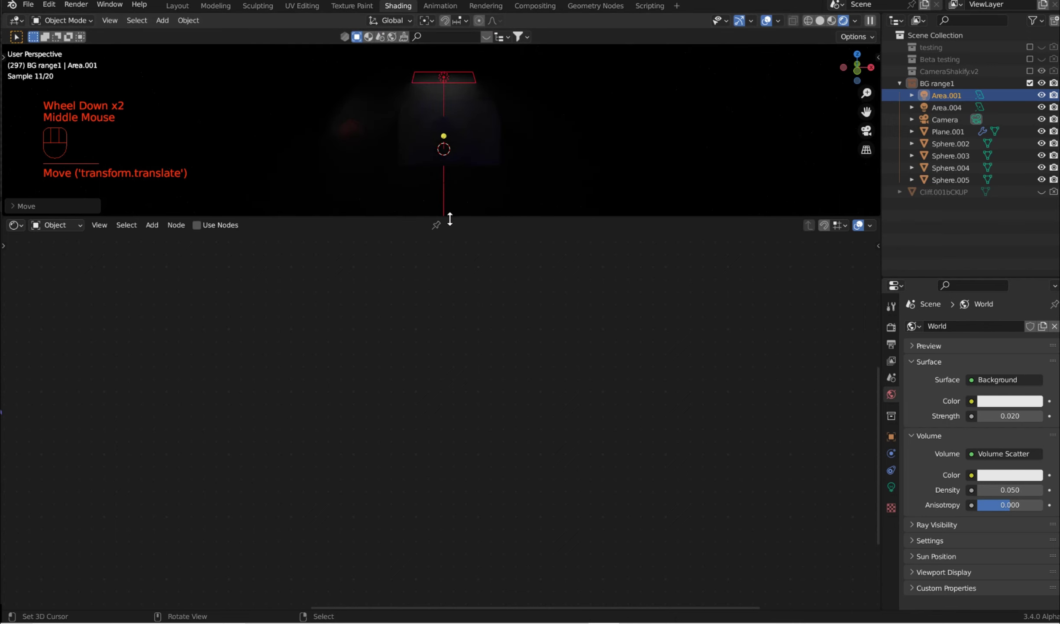